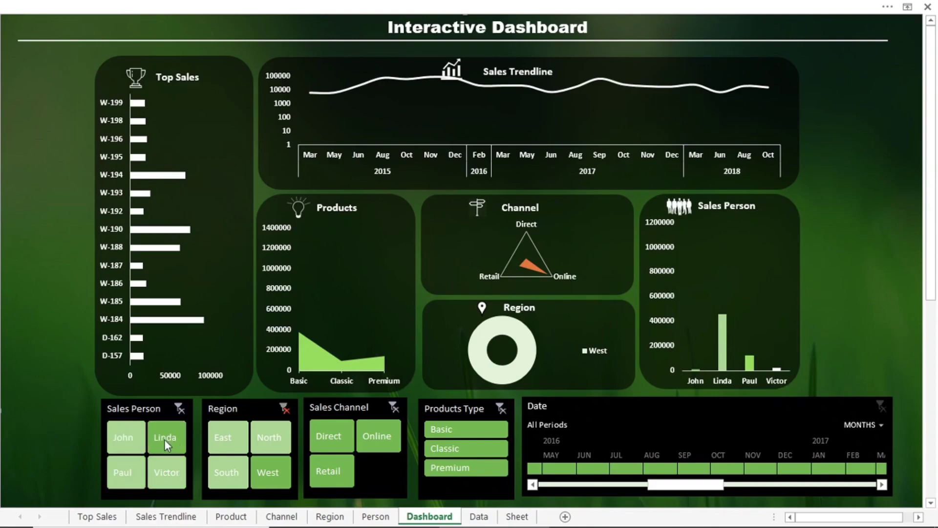
# Try out the finished dashboard's slicers by filtering and clearing sales person and region.
pyautogui.click(329, 444)
pyautogui.hotkey('alt', 'c')
pyautogui.click(284, 408)
pyautogui.moveTo(531, 462); pyautogui.dragTo(772, 470)
pyautogui.press('Escape')
pyautogui.click(221, 443)
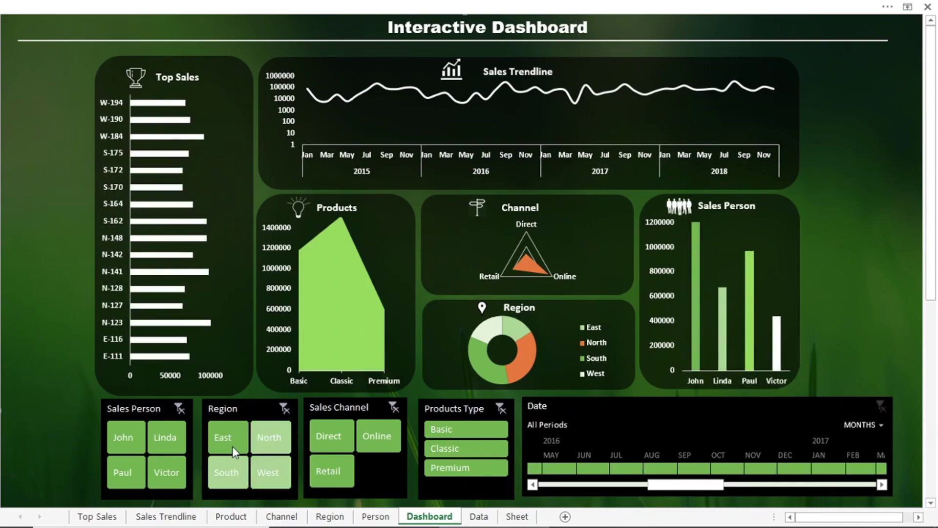
pyautogui.click(286, 473)
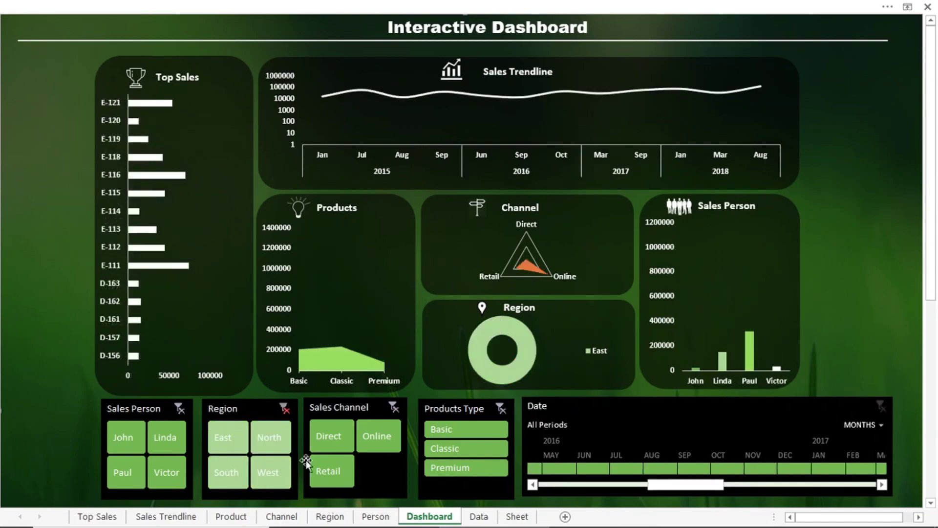
pyautogui.click(164, 439)
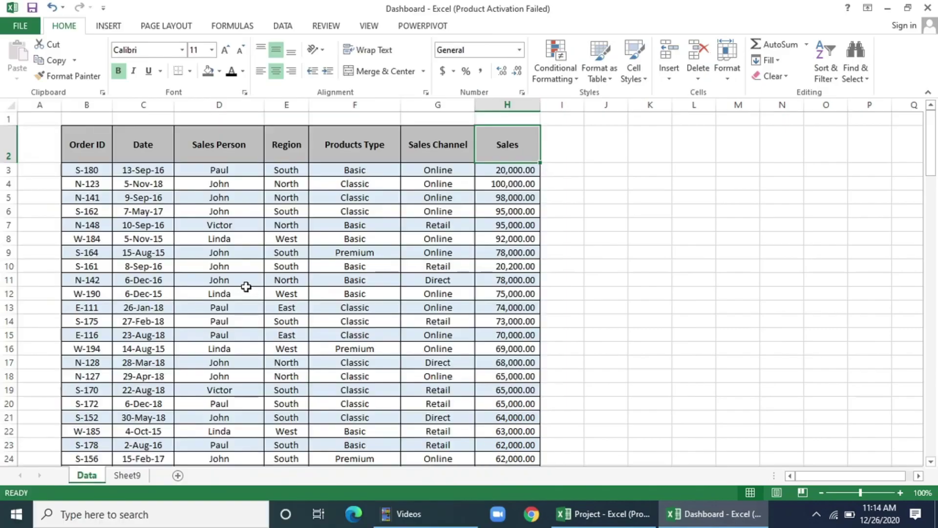
# Review the sales data's rows and its columns from Order ID and Date through Sales Channel and Sales.
pyautogui.scroll(-12, 219, 297)
pyautogui.scroll(12, 218, 299)
pyautogui.moveTo(97, 154); pyautogui.dragTo(98, 241)
pyautogui.moveTo(143, 169); pyautogui.dragTo(153, 241)
pyautogui.click(221, 224)
pyautogui.click(283, 200)
pyautogui.click(376, 149)
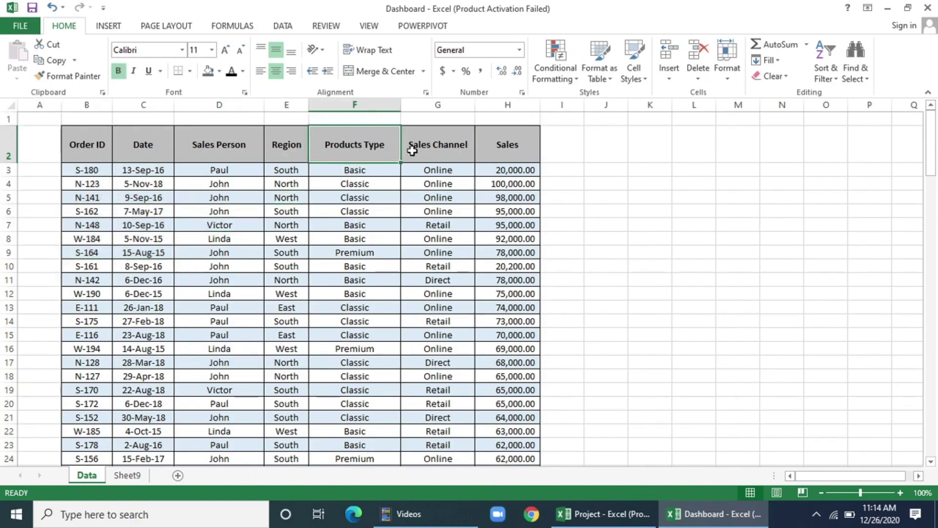
pyautogui.click(472, 151)
pyautogui.click(504, 154)
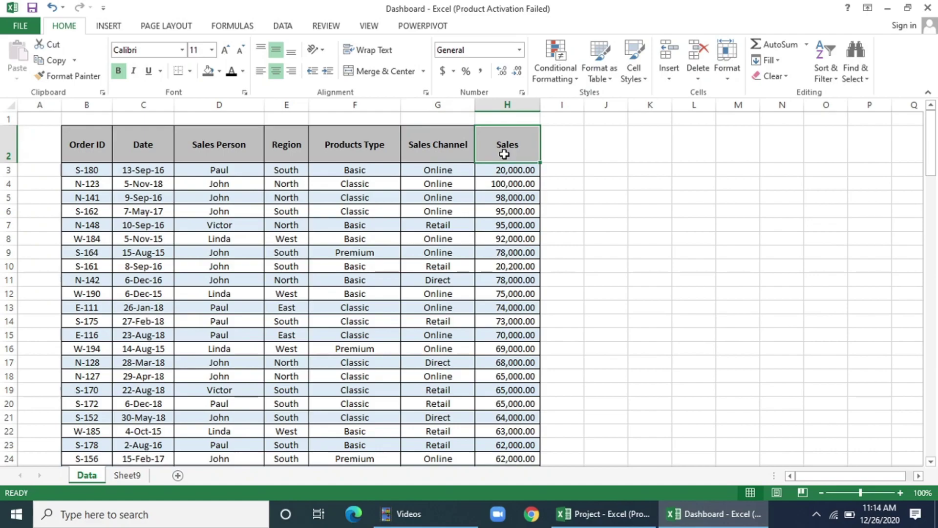
pyautogui.scroll(-12, 217, 244)
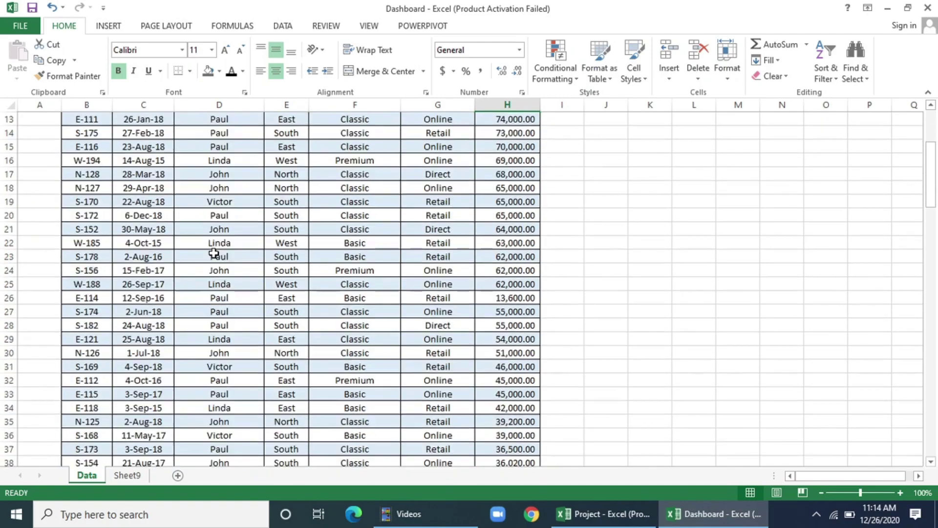
pyautogui.scroll(12, 212, 259)
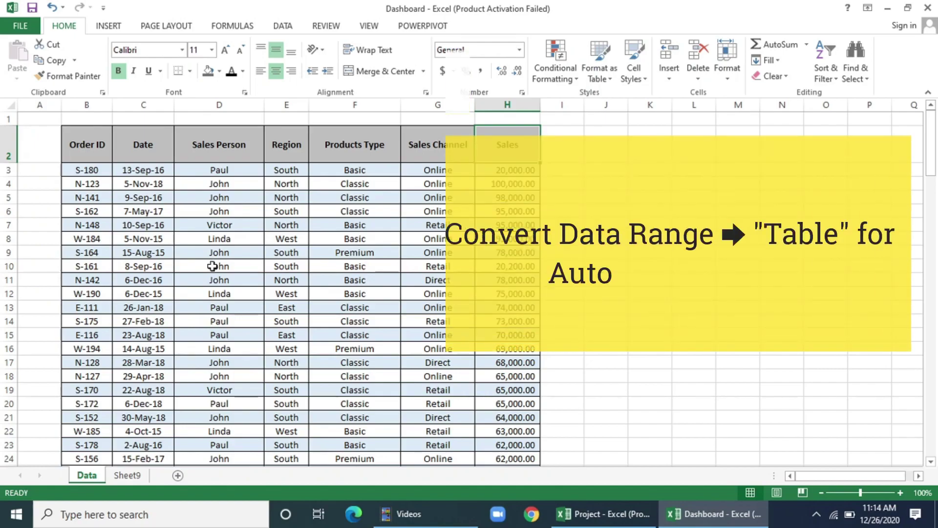
# Convert the sales data range B2:H131 into a table with headers.
pyautogui.click(212, 266)
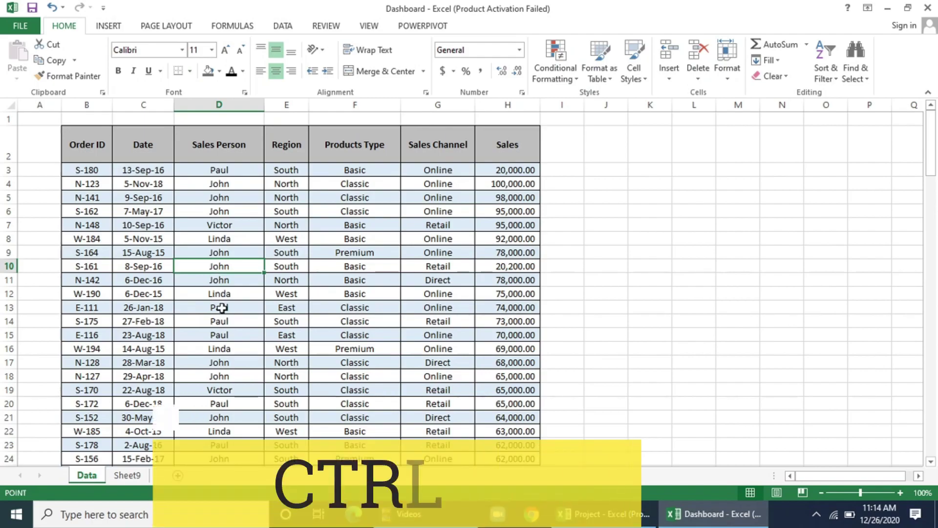
pyautogui.hotkey('ctrl', 't')
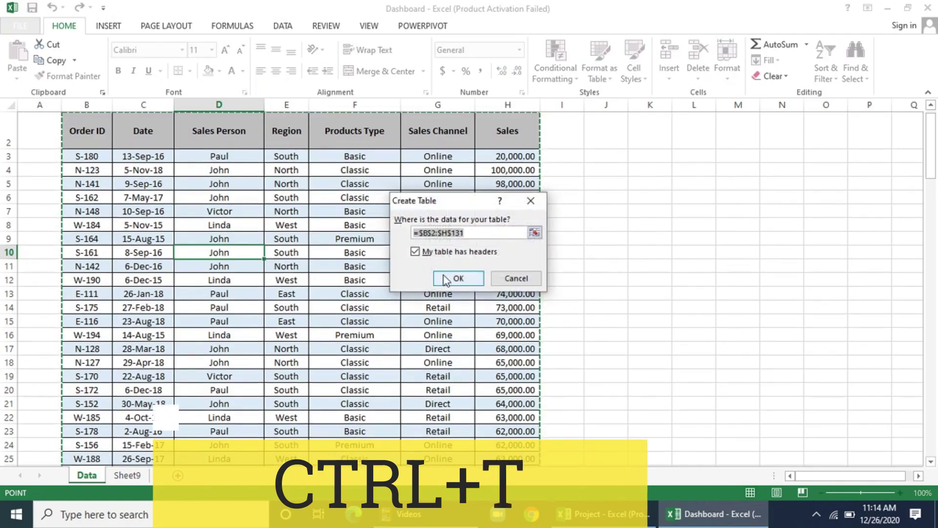
pyautogui.click(458, 278)
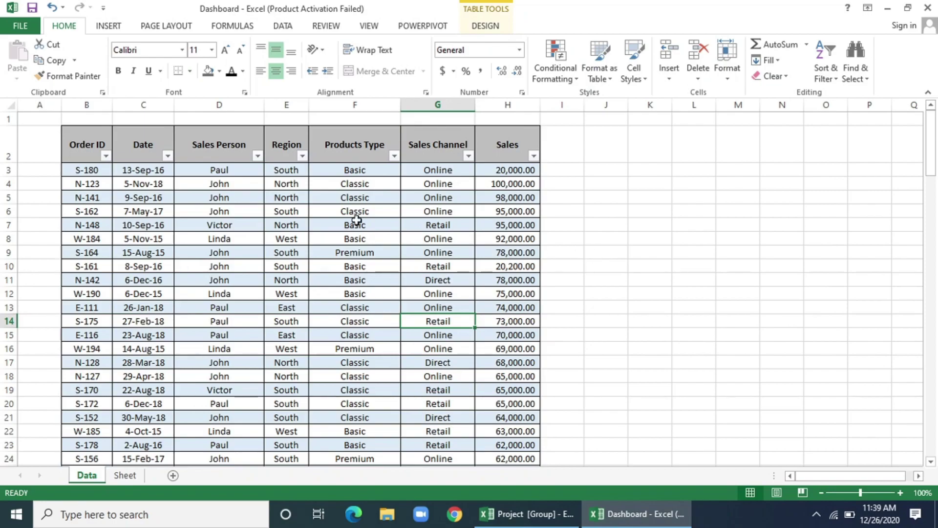
# Create a PivotTable from the sales data table on a new worksheet.
pyautogui.click(211, 223)
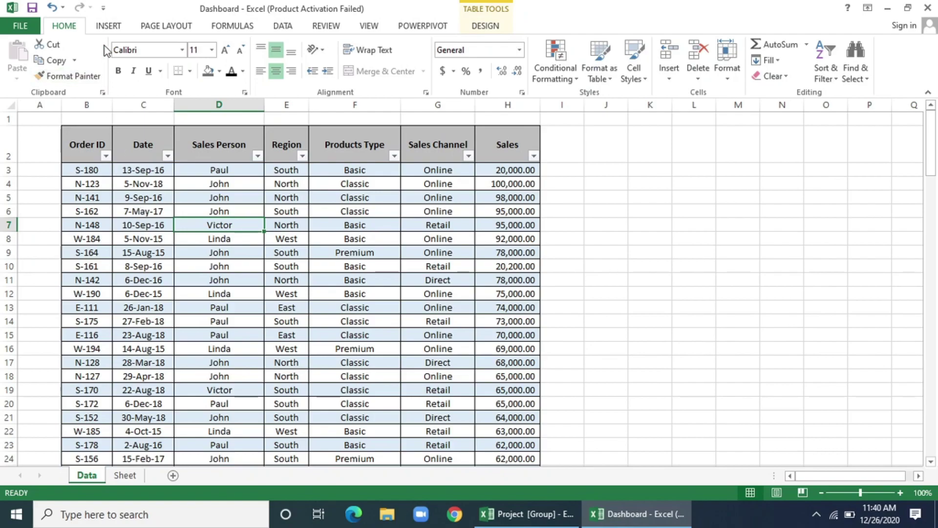
pyautogui.click(106, 26)
pyautogui.click(25, 67)
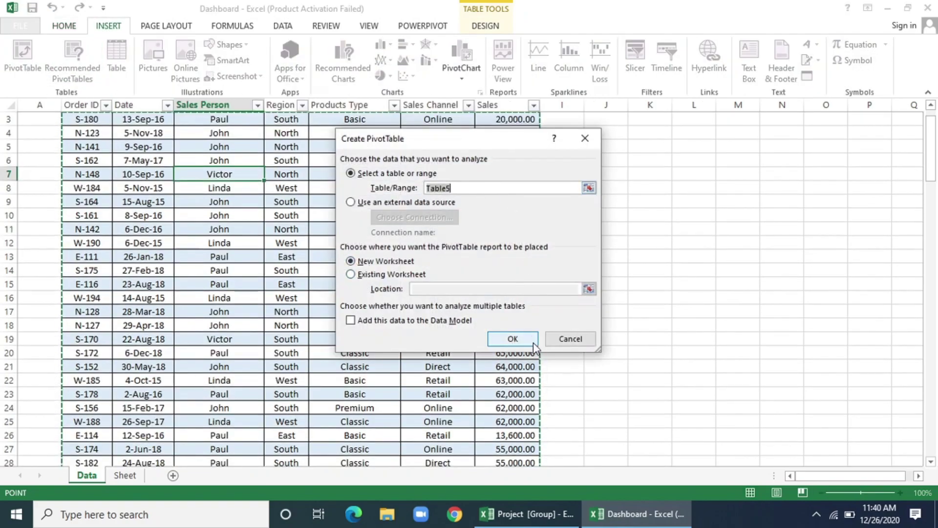
pyautogui.click(513, 338)
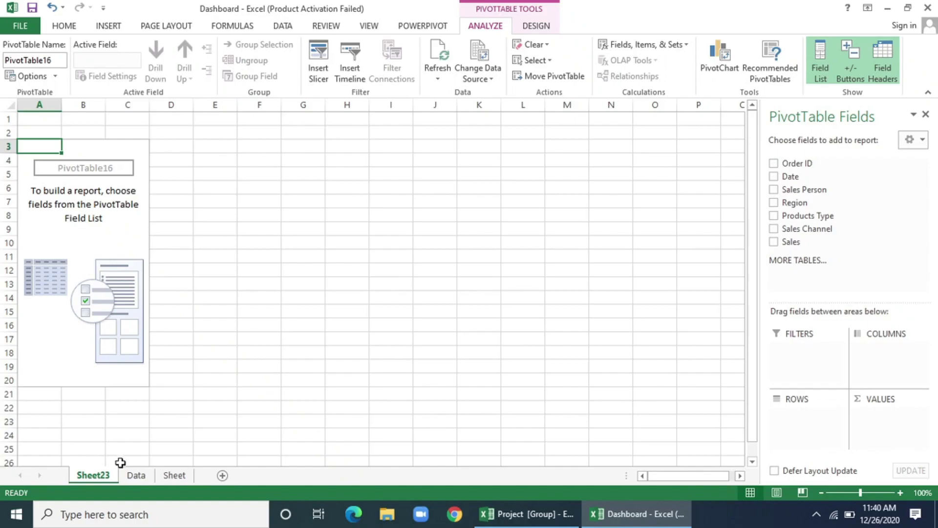
# Add five blank worksheets after the new PivotTable sheet.
pyautogui.click(223, 476)
pyautogui.click(272, 476)
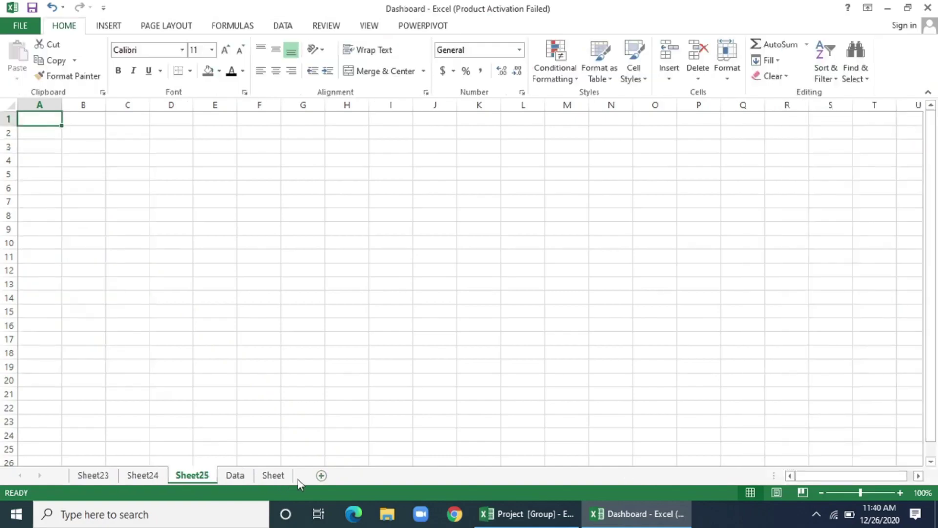
pyautogui.click(321, 475)
pyautogui.click(370, 475)
pyautogui.click(418, 476)
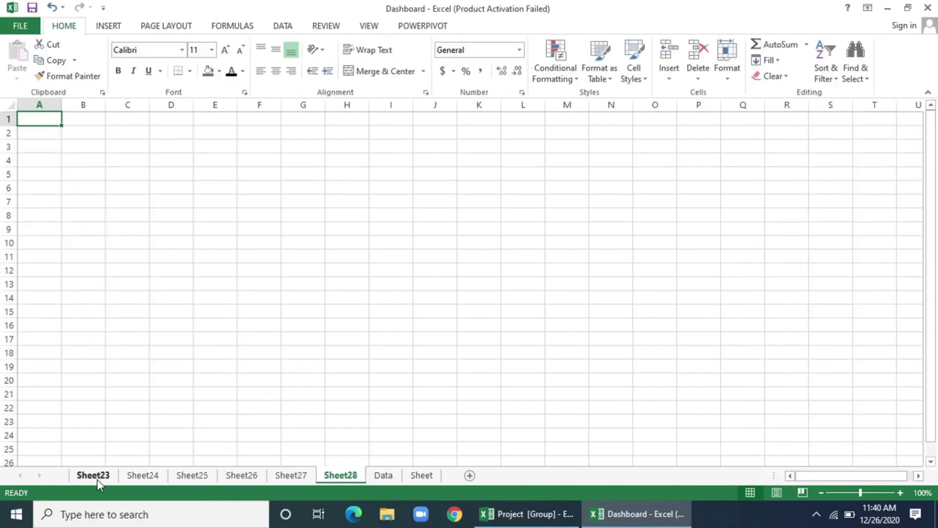
# Rename the PivotTable sheet Top Sales and the sheet after it Sales Trendline.
pyautogui.click(98, 479)
pyautogui.rightClick(98, 479)
pyautogui.click(116, 347)
pyautogui.write('Top Sales')
pyautogui.press('Return')
pyautogui.hotkey('ctrl', 'pagedown')
pyautogui.hotkey('alt', 'h')
pyautogui.write('orSales Trendline')
pyautogui.press('Return')
# Rename the next two blank sheets Product and Channel.
pyautogui.click(230, 475)
pyautogui.rightClick(230, 475)
pyautogui.click(264, 340)
pyautogui.write('Product')
pyautogui.press('Return')
pyautogui.hotkey('ctrl', 'pagedown')
pyautogui.hotkey('alt', 'h')
pyautogui.write('orChannel')
# Rename the last two blank sheets before Data as Region and Person.
pyautogui.rightClick(329, 475)
pyautogui.click(350, 345)
pyautogui.write('Region')
pyautogui.rightClick(380, 475)
pyautogui.click(412, 346)
pyautogui.write('Per')
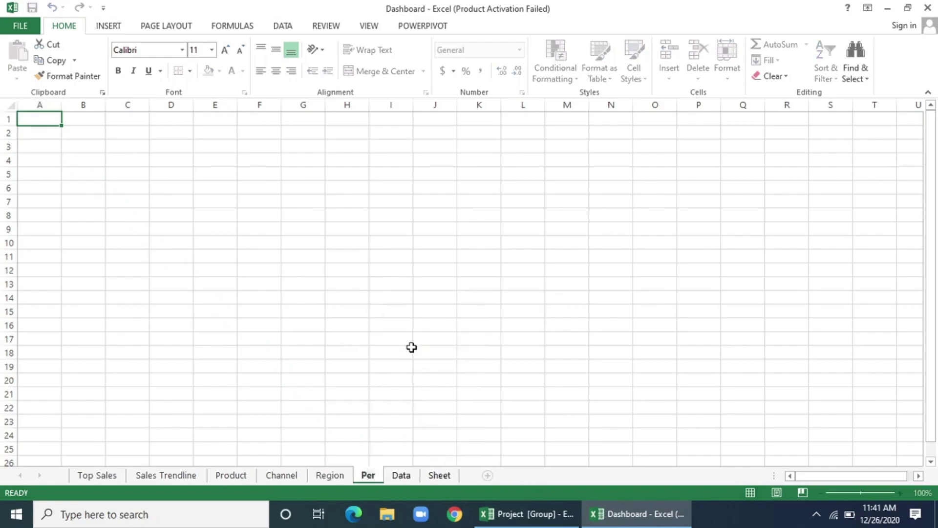
pyautogui.write('son')
pyautogui.click(411, 347)
# Copy the empty PivotTable from the Top Sales sheet and paste it into the Sales Trendline sheet at B4.
pyautogui.click(84, 478)
pyautogui.moveTo(40, 151); pyautogui.dragTo(130, 389)
pyautogui.hotkey('ctrl', 'c')
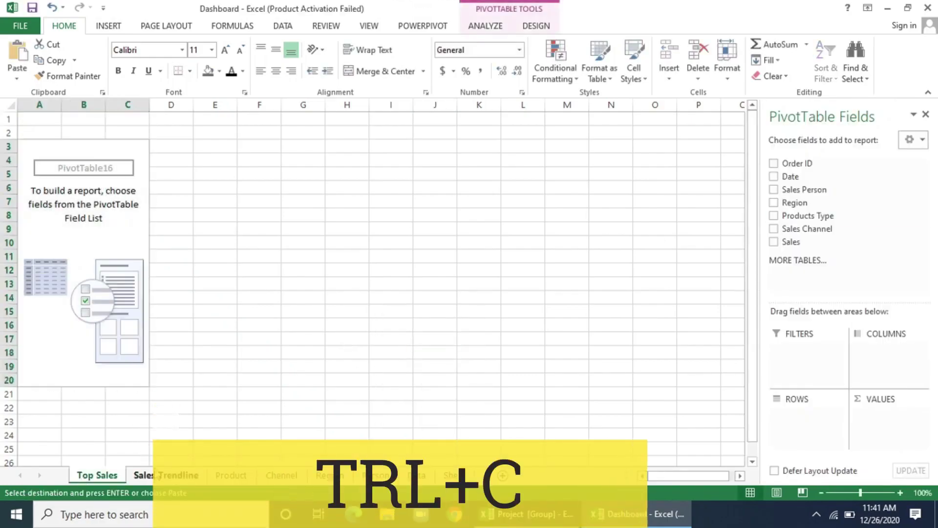
pyautogui.click(166, 475)
pyautogui.click(72, 155)
pyautogui.hotkey('ctrl', 'v')
# Paste the copied empty PivotTable into the Product sheet at B4 and the Channel sheet at B5.
pyautogui.click(230, 475)
pyautogui.click(88, 158)
pyautogui.hotkey('ctrl', 'v')
pyautogui.click(281, 475)
pyautogui.click(78, 170)
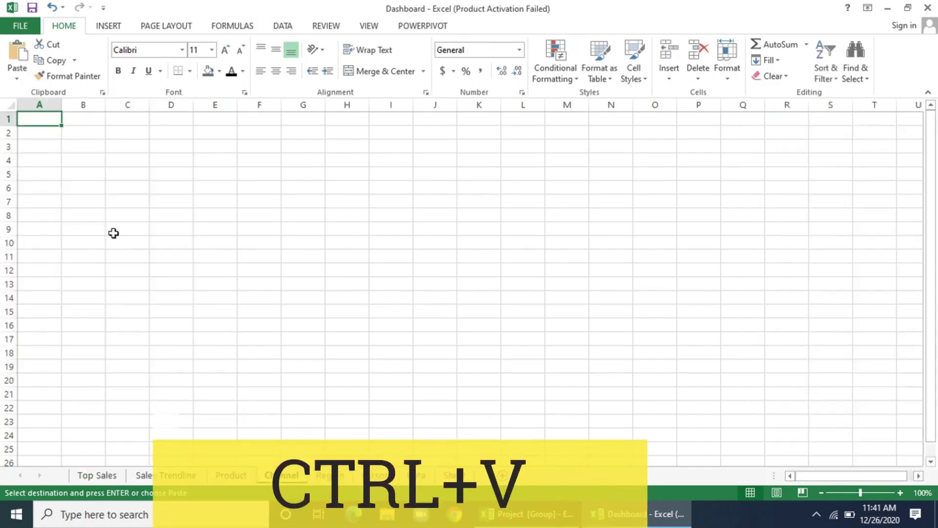
pyautogui.hotkey('ctrl', 'v')
# Paste the copied empty PivotTable into the Region and Person sheets at B4.
pyautogui.click(330, 475)
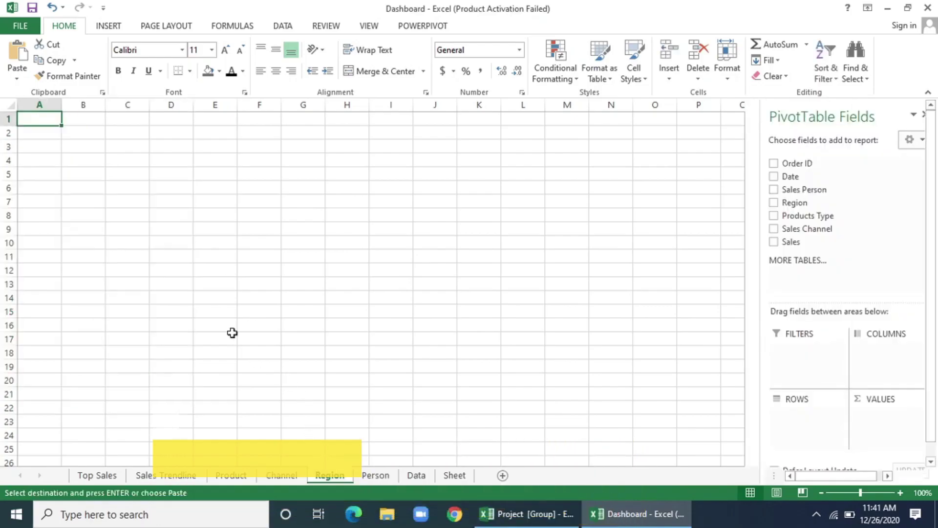
pyautogui.click(79, 157)
pyautogui.hotkey('ctrl', 'v')
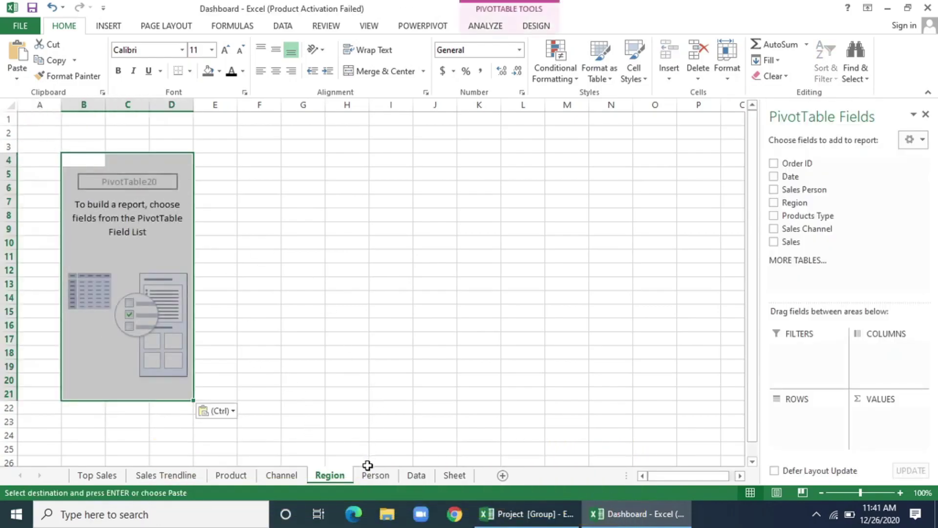
pyautogui.click(375, 475)
pyautogui.click(81, 162)
pyautogui.hotkey('ctrl', 'v')
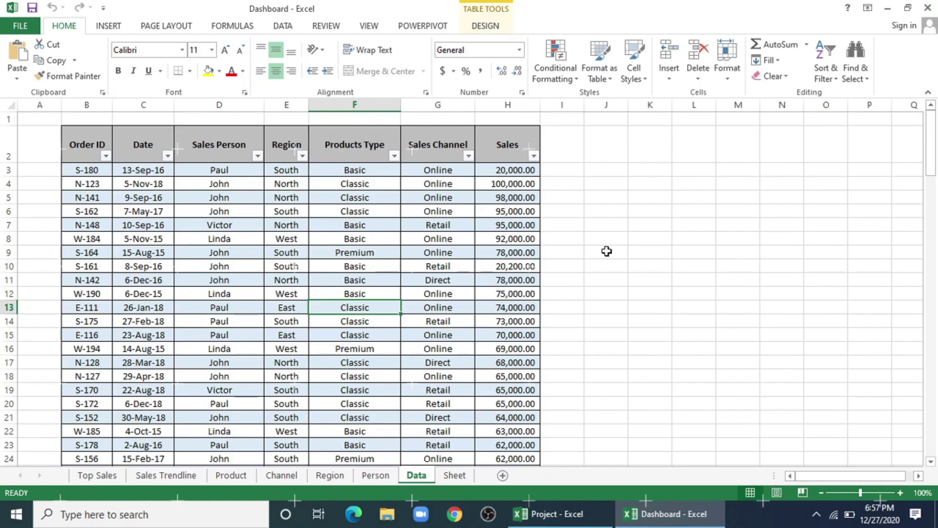
# Insert a new worksheet before the Data sheet and name it Dashboard.
pyautogui.rightClick(416, 475)
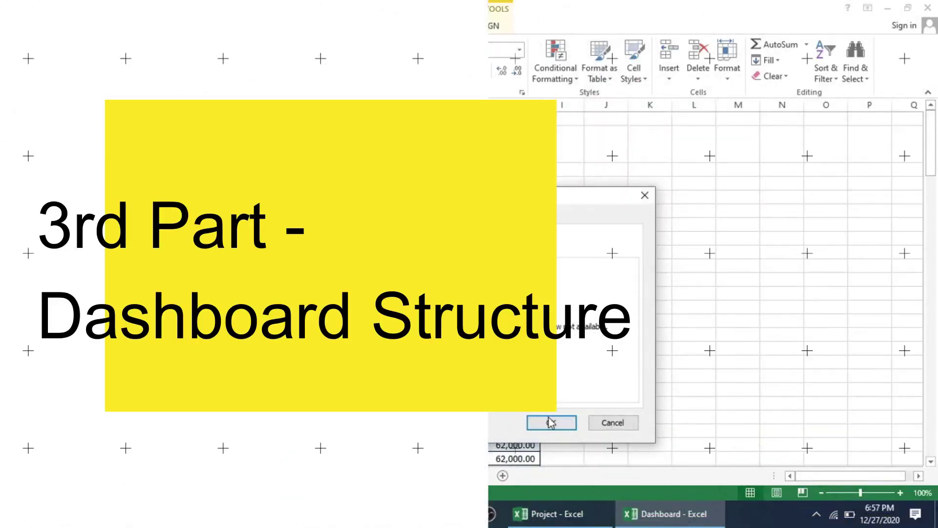
pyautogui.click(551, 422)
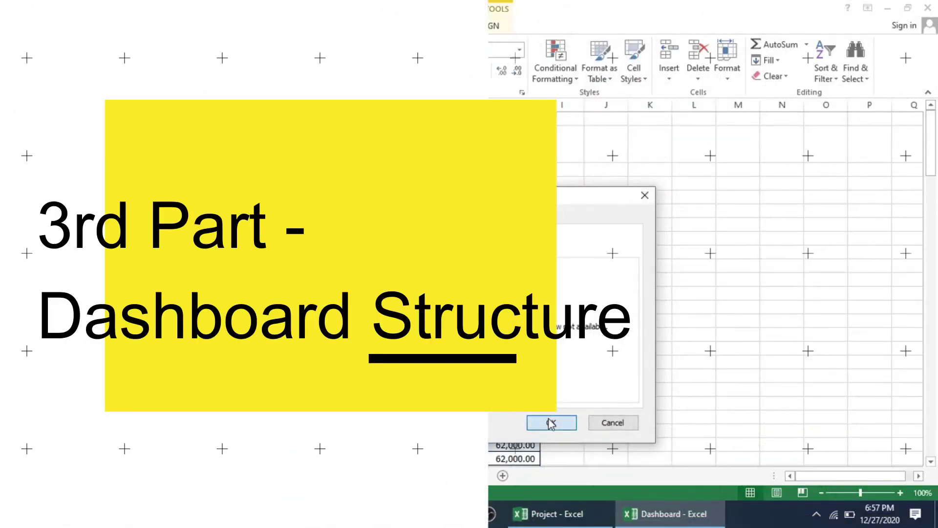
pyautogui.rightClick(420, 475)
pyautogui.click(441, 347)
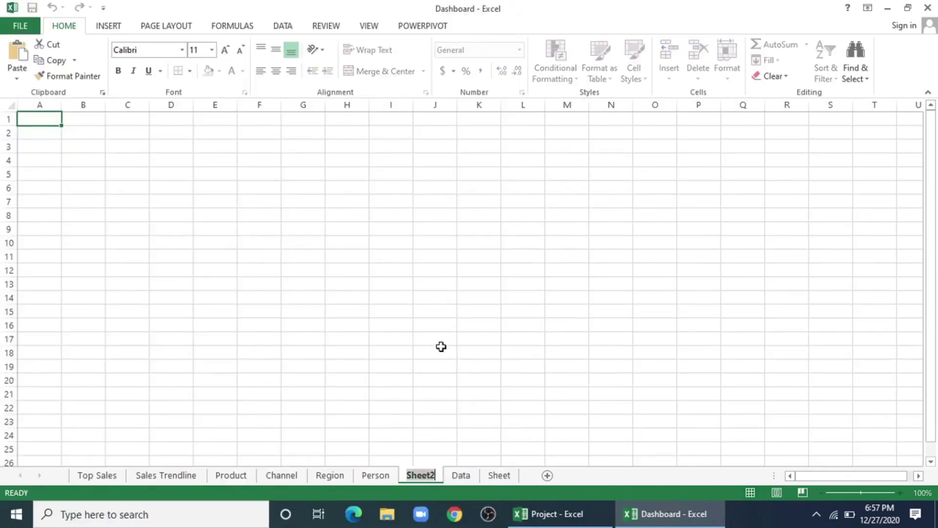
pyautogui.write('Dashb')
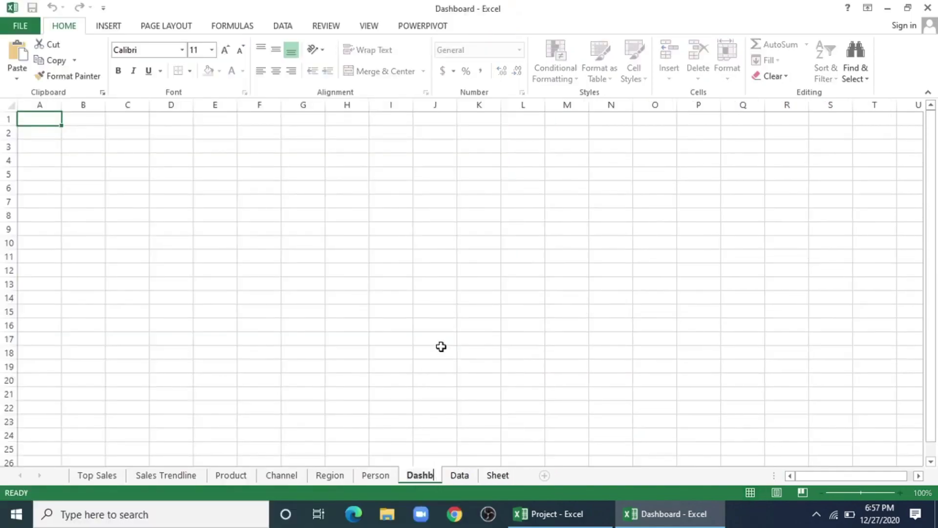
pyautogui.write('oard')
pyautogui.press('Return')
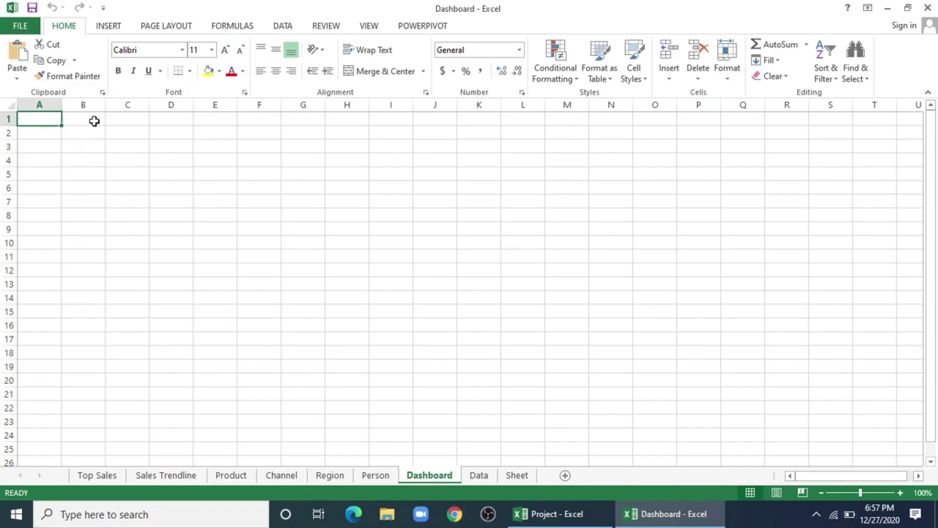
# Insert the desktop picture 1602346 into the Dashboard sheet.
pyautogui.click(117, 26)
pyautogui.click(153, 66)
pyautogui.click(162, 129)
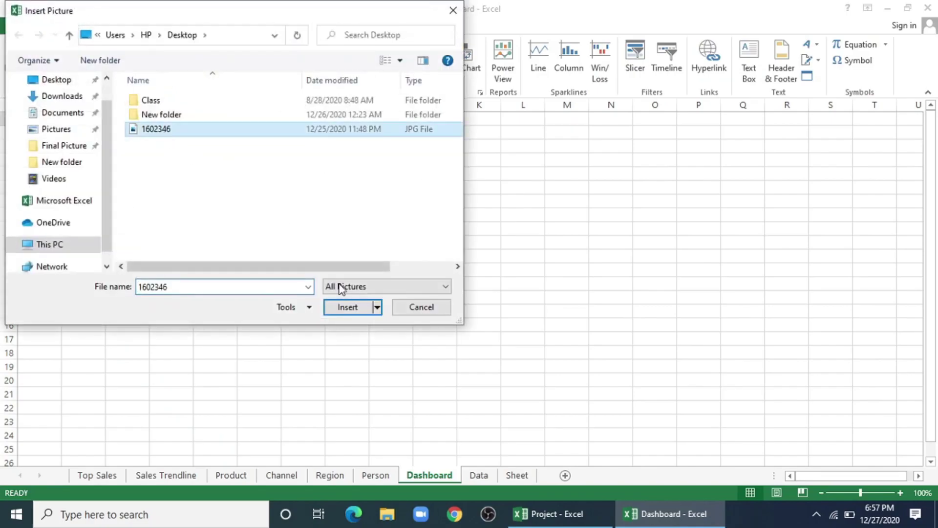
pyautogui.click(348, 307)
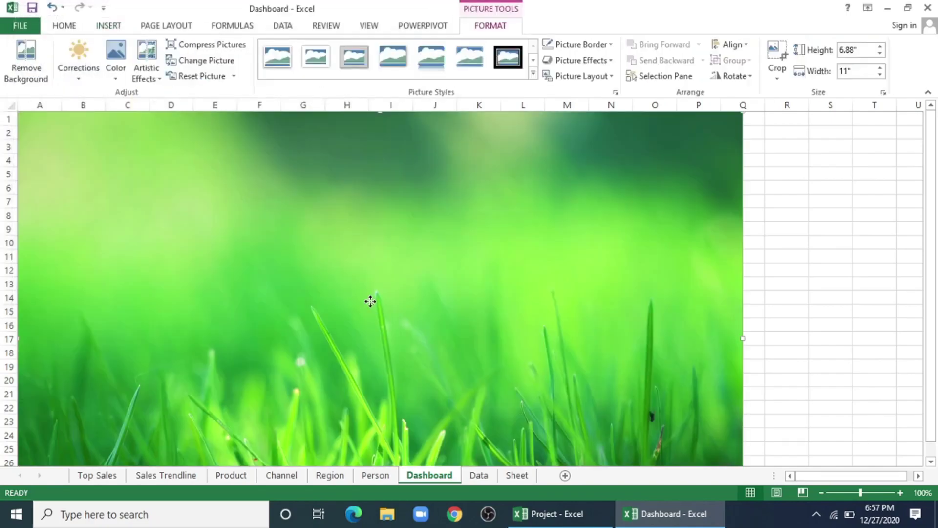
# Enlarge the grass picture proportionally to about 8.83" high and 14.13" wide.
pyautogui.scroll(-7, 511, 303)
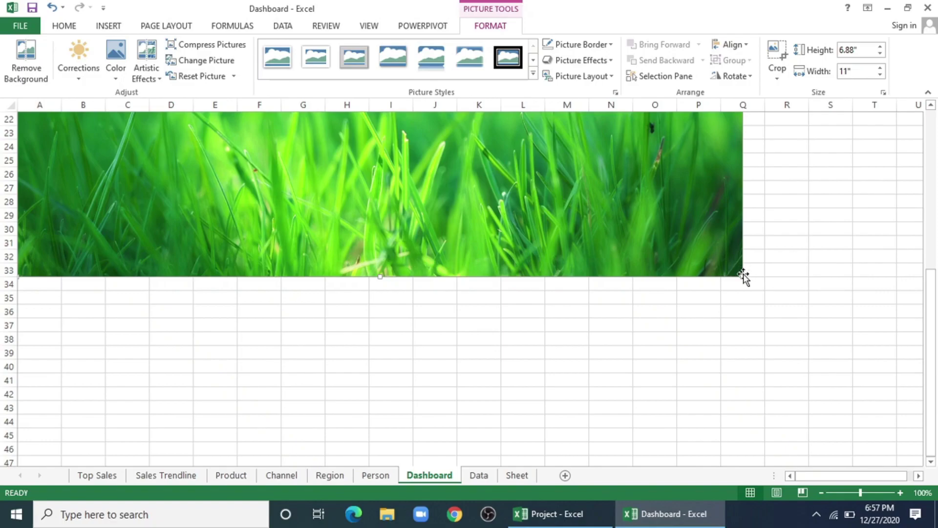
pyautogui.moveTo(742, 276); pyautogui.dragTo(882, 404)
pyautogui.scroll(1, 374, 345)
pyautogui.scroll(6, 374, 345)
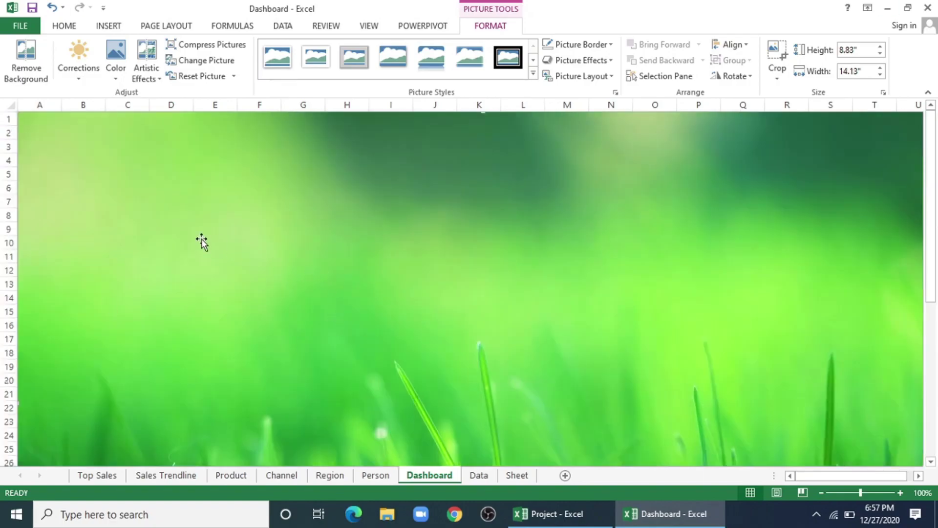
# Darken the background picture by setting its brightness correction to -60%.
pyautogui.rightClick(176, 196)
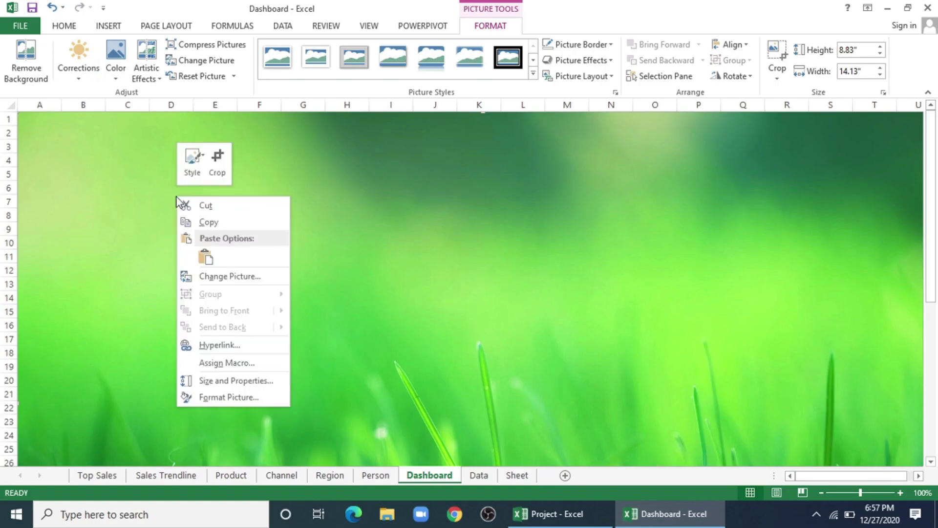
pyautogui.click(210, 397)
pyautogui.click(798, 138)
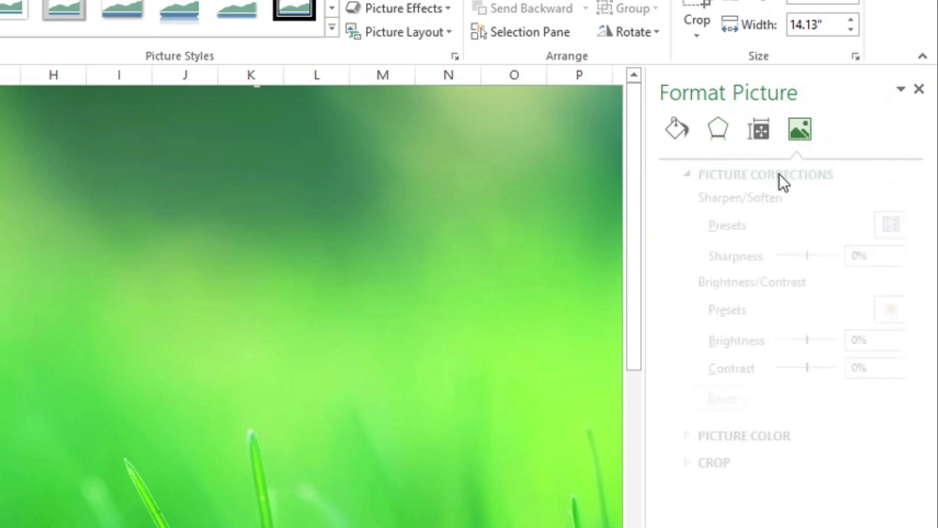
pyautogui.moveTo(790, 340); pyautogui.dragTo(774, 340)
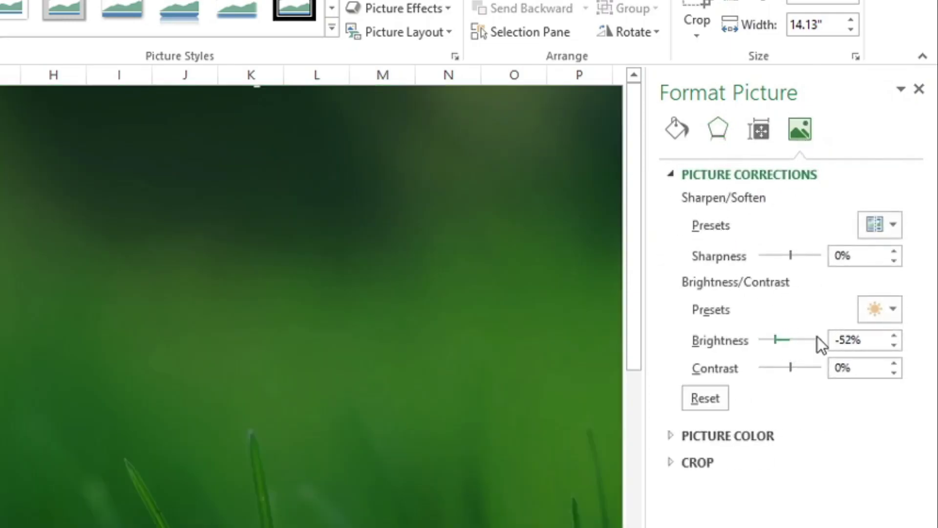
pyautogui.click(894, 345)
pyautogui.click(894, 336)
pyautogui.click(895, 336)
pyautogui.click(894, 336)
pyautogui.click(894, 336)
pyautogui.click(894, 335)
pyautogui.click(894, 336)
pyautogui.click(895, 345)
pyautogui.click(894, 345)
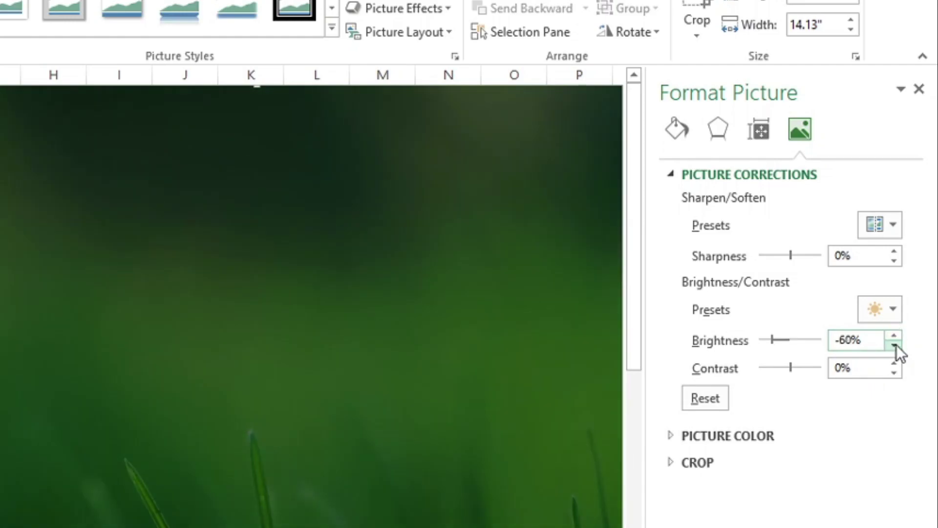
pyautogui.click(919, 89)
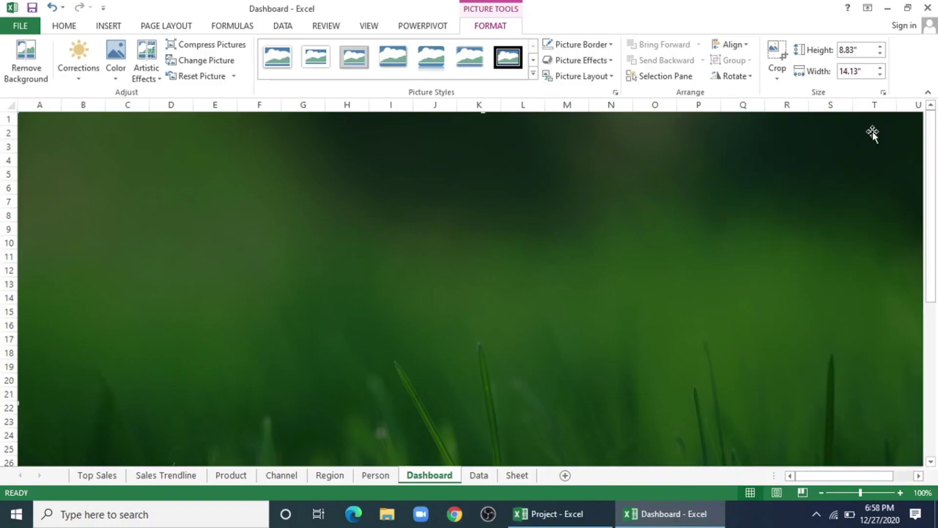
# Draw a horizontal line about 12.47" wide across the upper part of the Dashboard picture and make it white.
pyautogui.click(108, 26)
pyautogui.click(224, 45)
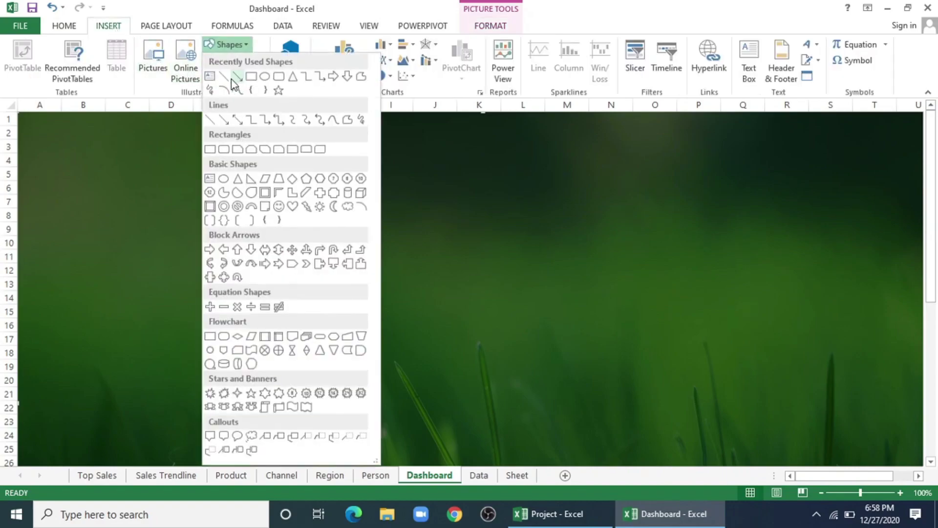
pyautogui.click(237, 77)
pyautogui.moveTo(57, 142); pyautogui.dragTo(744, 178)
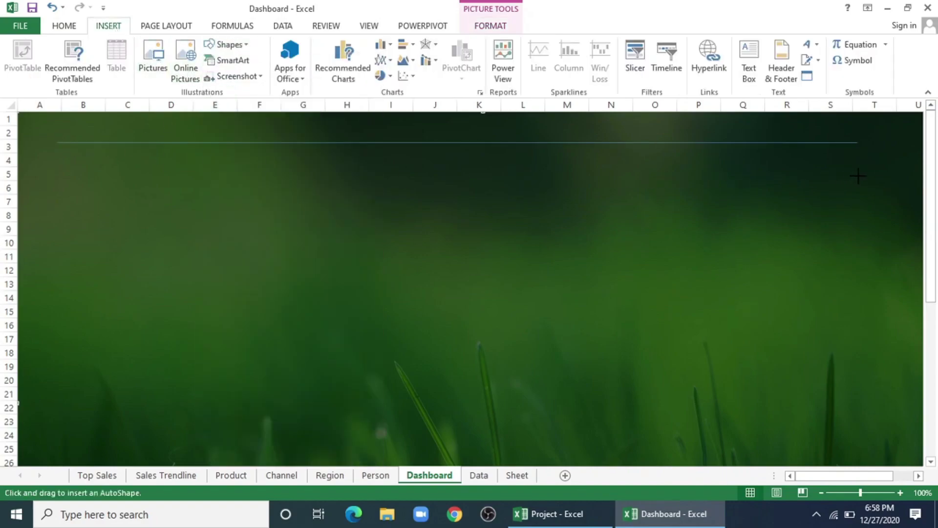
pyautogui.moveTo(878, 176); pyautogui.dragTo(880, 175)
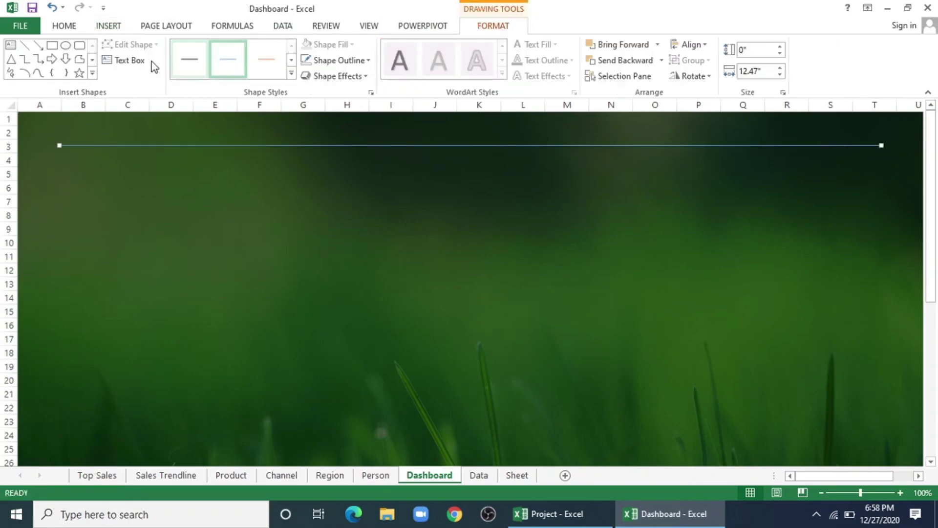
pyautogui.click(344, 61)
pyautogui.click(108, 26)
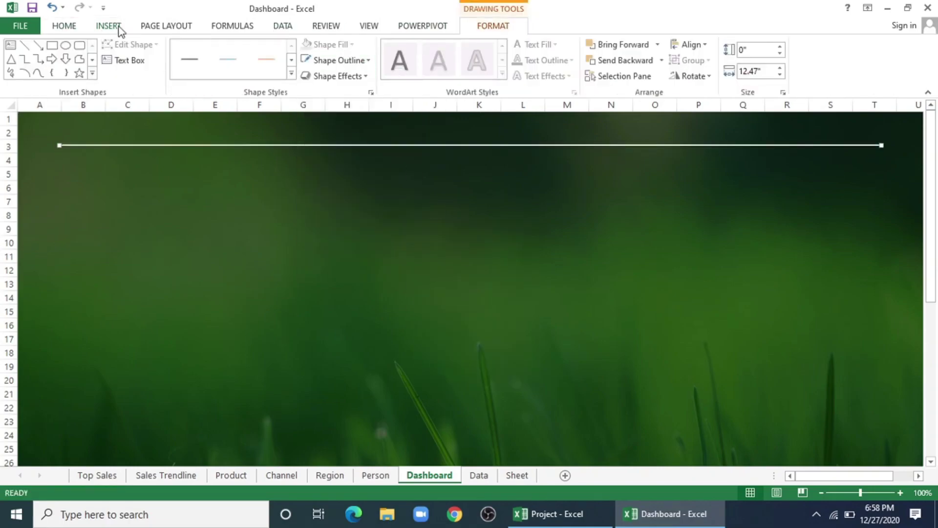
pyautogui.click(224, 44)
pyautogui.click(223, 178)
pyautogui.moveTo(317, 120)
pyautogui.mouseDown()
pyautogui.moveTo(519, 130)
pyautogui.moveTo(550, 140)
pyautogui.mouseUp()
pyautogui.hotkey('ctrl', 'z')
# Draw a box about 0.29" high and 3.52" wide above the white line and enter the text "Interactive Dashboard".
pyautogui.click(108, 26)
pyautogui.click(231, 46)
pyautogui.click(250, 76)
pyautogui.moveTo(313, 119); pyautogui.dragTo(544, 138)
pyautogui.write('Interactive Dashboard')
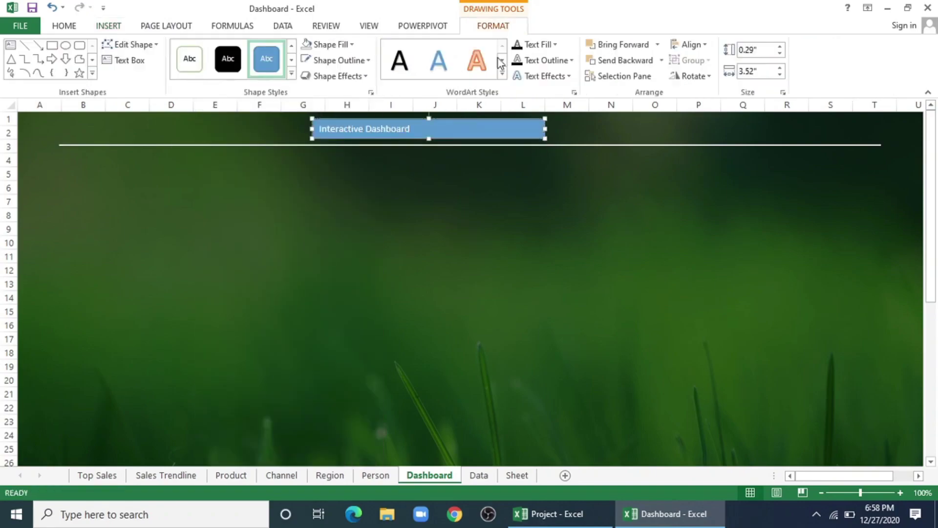
# Remove the title box's fill and outline and set its text colour to white.
pyautogui.click(334, 44)
pyautogui.click(330, 181)
pyautogui.click(342, 60)
pyautogui.click(330, 197)
pyautogui.click(64, 26)
pyautogui.click(243, 72)
pyautogui.click(231, 111)
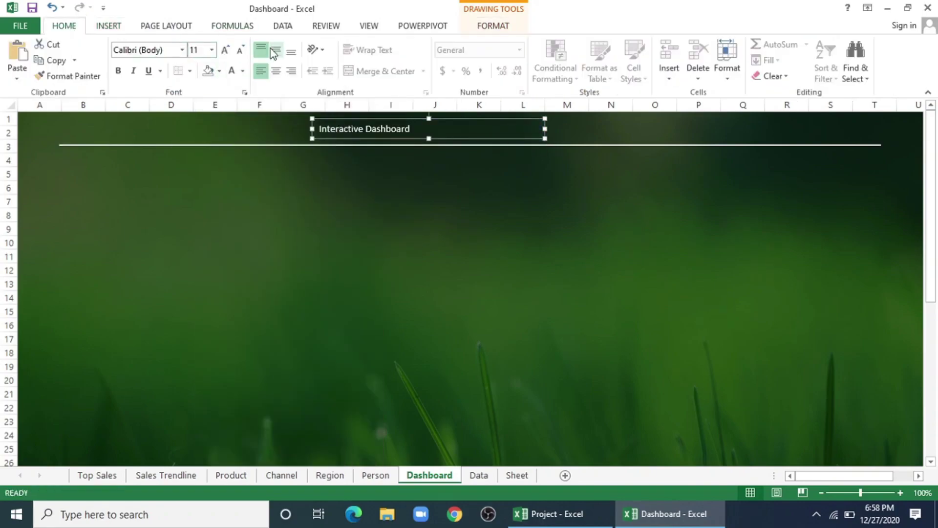
# Center the title text vertically and horizontally in a larger, heavy font, and shift its box slightly to the right.
pyautogui.click(276, 50)
pyautogui.click(276, 71)
pyautogui.click(182, 50)
pyautogui.click(147, 156)
pyautogui.click(225, 49)
pyautogui.click(225, 50)
pyautogui.moveTo(528, 134); pyautogui.dragTo(560, 133)
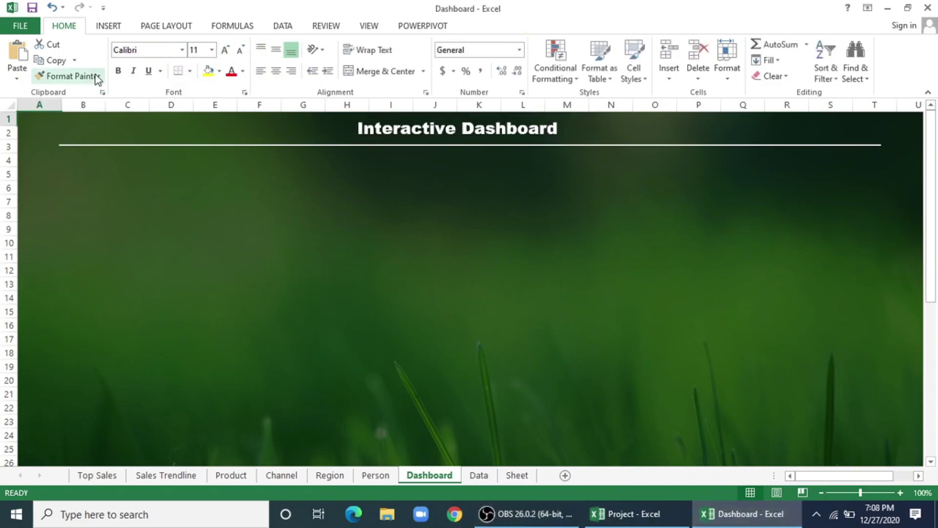
# Draw a rounded rectangle about 5.16" high and 2.41" wide below the left end of the white line.
pyautogui.click(109, 25)
pyautogui.click(222, 45)
pyautogui.click(269, 90)
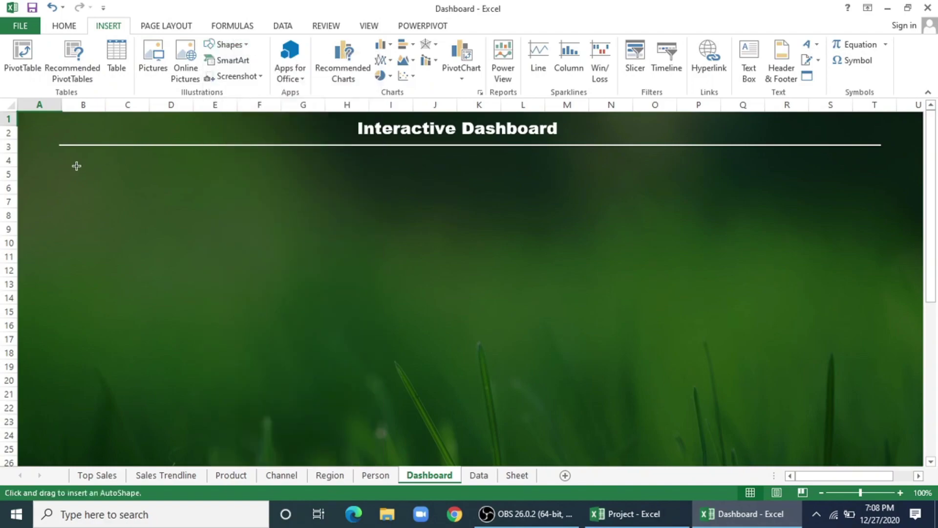
pyautogui.moveTo(64, 157); pyautogui.dragTo(223, 386)
pyautogui.moveTo(223, 385); pyautogui.dragTo(221, 384)
pyautogui.scroll(3, 218, 260)
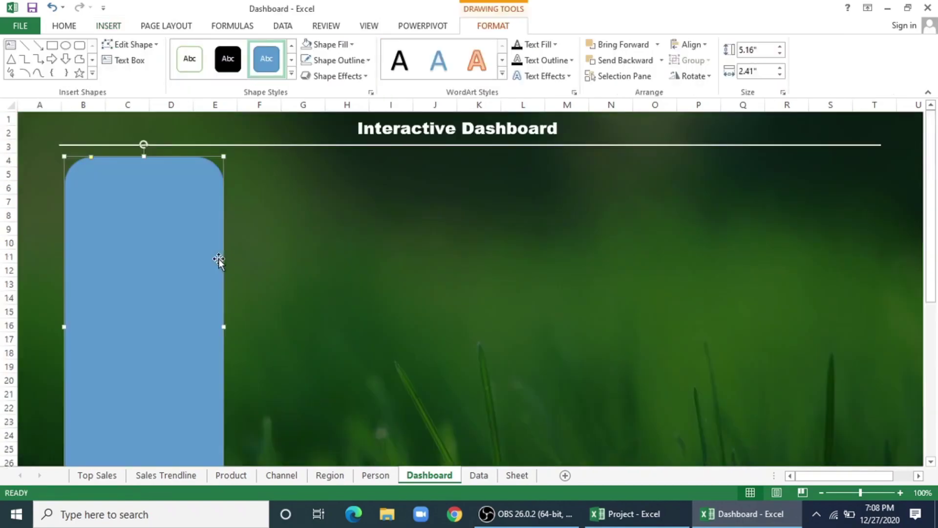
# Format the rounded rectangle with a black solid fill at 42% transparency and no line.
pyautogui.rightClick(200, 215)
pyautogui.click(222, 449)
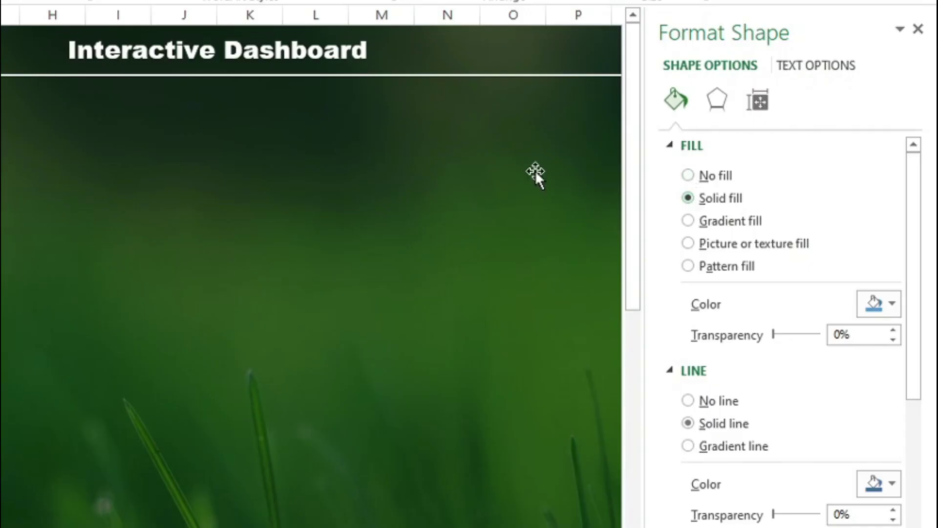
pyautogui.click(882, 307)
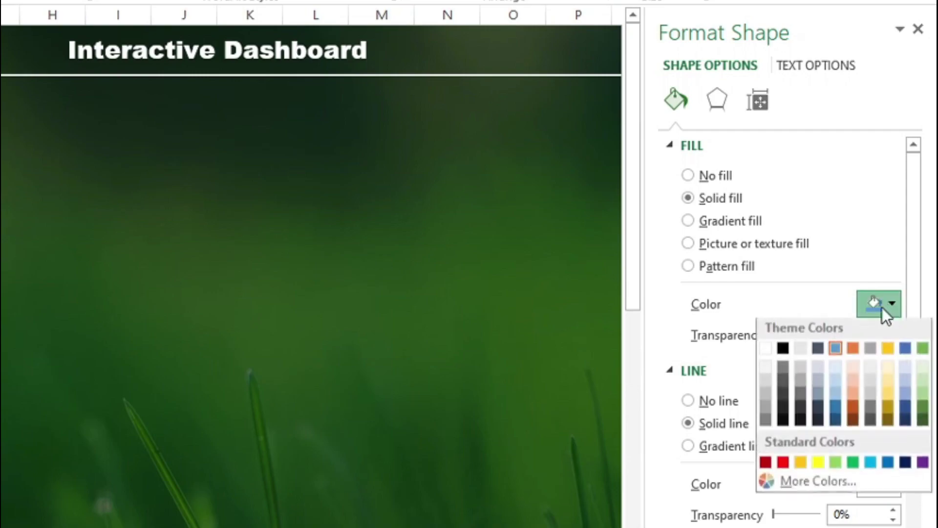
pyautogui.click(782, 350)
pyautogui.moveTo(773, 338); pyautogui.dragTo(793, 338)
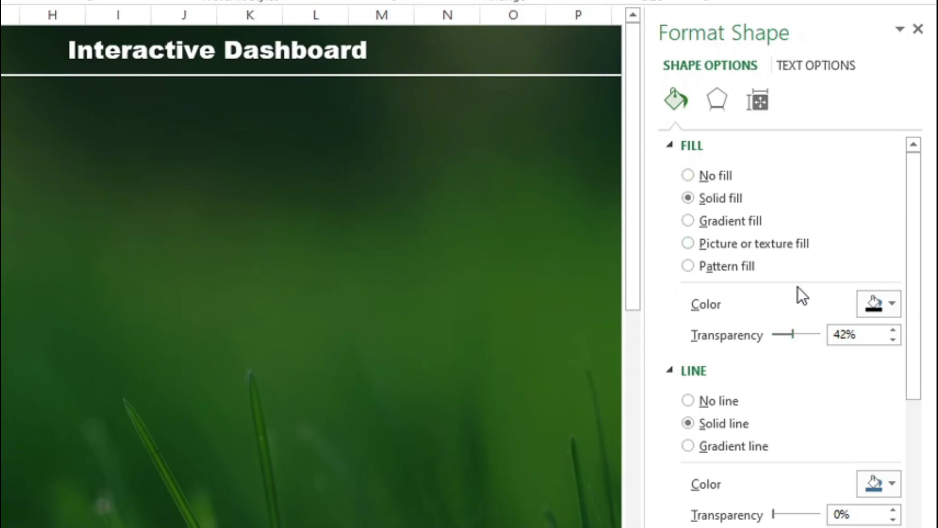
pyautogui.click(688, 401)
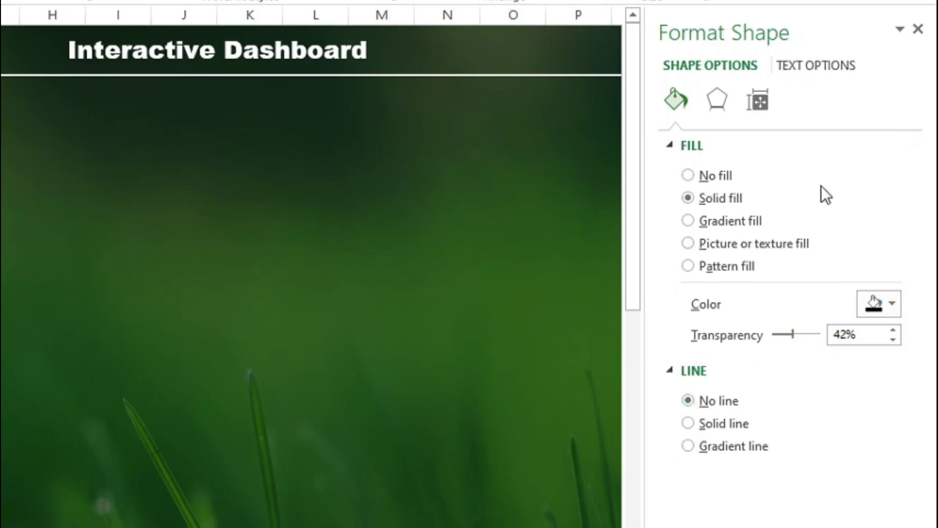
pyautogui.click(918, 29)
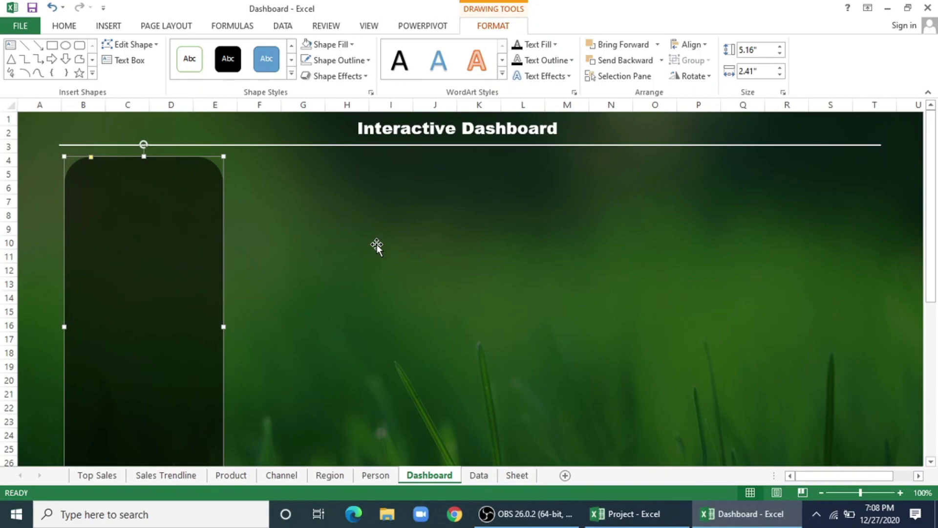
# Duplicate the tall panel and reshape the copy into a wide, short panel beside it, and widen column A.
pyautogui.click(67, 29)
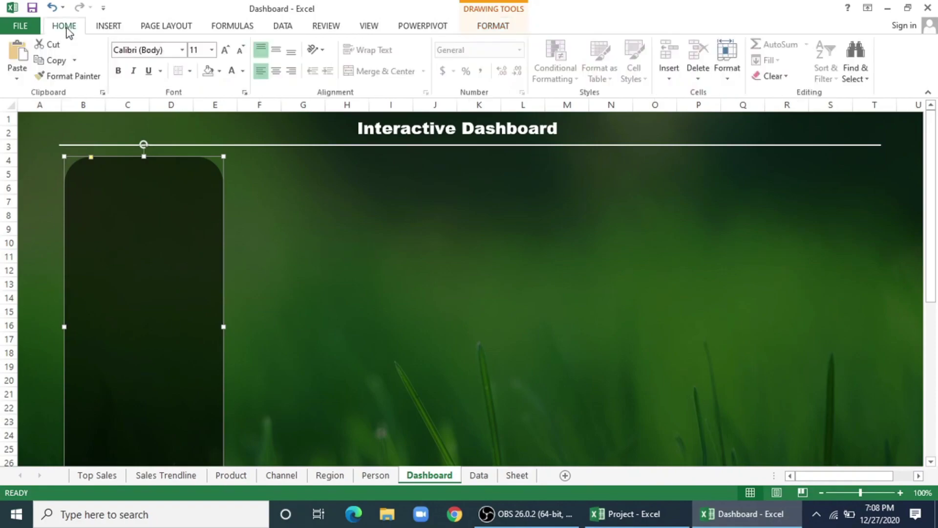
pyautogui.doubleClick(67, 27)
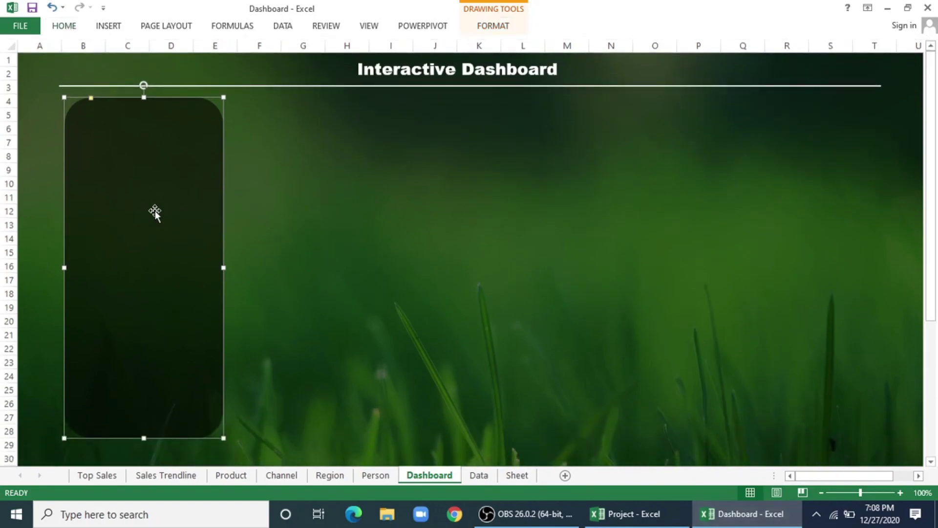
pyautogui.moveTo(155, 210); pyautogui.dragTo(318, 211)
pyautogui.moveTo(306, 439); pyautogui.dragTo(311, 225)
pyautogui.moveTo(387, 163); pyautogui.dragTo(769, 155)
pyautogui.moveTo(61, 45); pyautogui.dragTo(107, 45)
pyautogui.click(459, 83)
# Duplicate the wide panel below itself and reshape the copy into a narrower, taller panel under its left end.
pyautogui.click(484, 174)
pyautogui.moveTo(484, 174); pyautogui.dragTo(489, 318)
pyautogui.moveTo(817, 304); pyautogui.dragTo(435, 304)
pyautogui.moveTo(356, 371); pyautogui.dragTo(356, 434)
pyautogui.moveTo(354, 355); pyautogui.dragTo(631, 353)
pyautogui.hotkey('ctrl', 'z')
# Complete the lower row with two short stacked panels in the middle and a taller panel on the right, aligned with even gaps.
pyautogui.click(546, 348)
pyautogui.moveTo(546, 349); pyautogui.dragTo(546, 332)
pyautogui.moveTo(401, 321); pyautogui.dragTo(398, 321)
pyautogui.moveTo(383, 431); pyautogui.dragTo(383, 434)
pyautogui.click(448, 289)
pyautogui.click(682, 310)
pyautogui.click(436, 310)
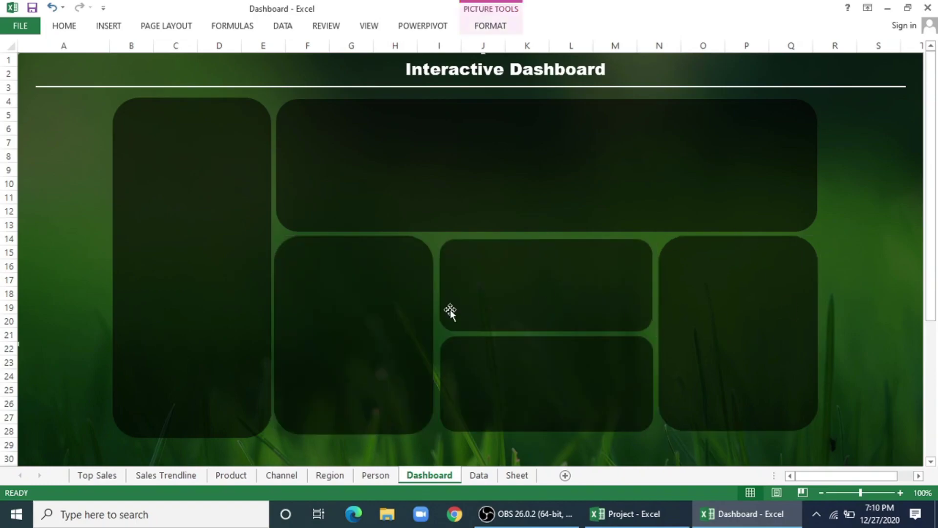
pyautogui.moveTo(450, 309); pyautogui.dragTo(450, 307)
pyautogui.click(518, 350)
pyautogui.click(664, 334)
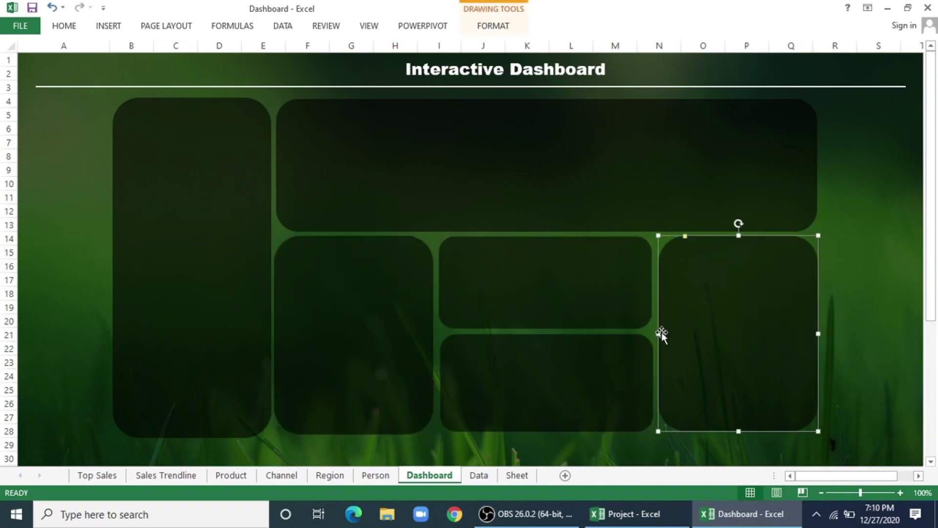
# Draw a box about 0.38" high and 1.3" wide near the top of the tall left panel and enter "Top Sales".
pyautogui.click(109, 30)
pyautogui.click(239, 92)
pyautogui.moveTo(136, 106); pyautogui.dragTo(238, 135)
pyautogui.write('Top Sales')
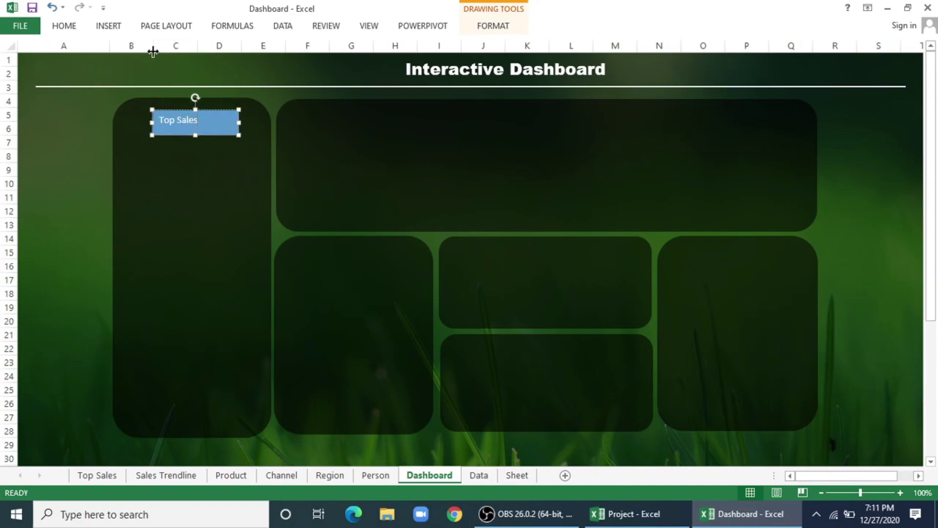
# Center the Top Sales text in its box and remove the box's fill and outline.
pyautogui.doubleClick(67, 27)
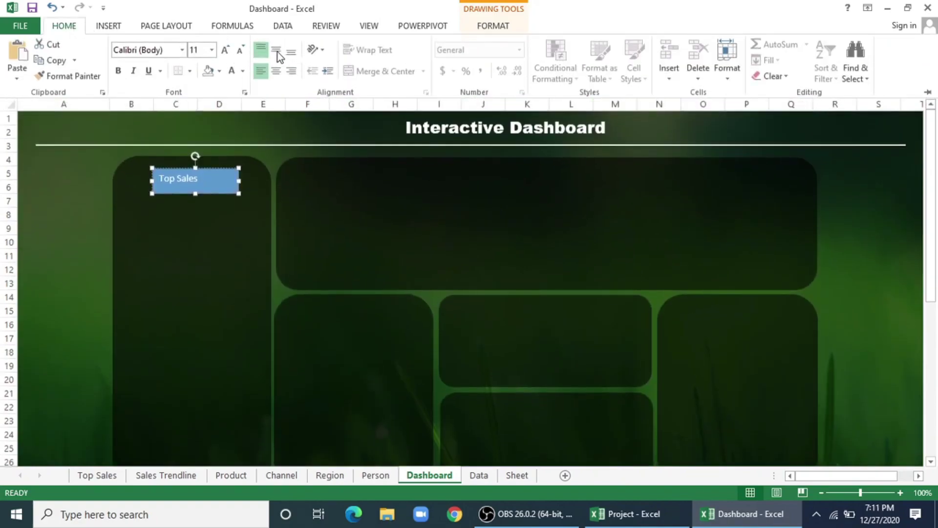
pyautogui.click(277, 72)
pyautogui.click(491, 26)
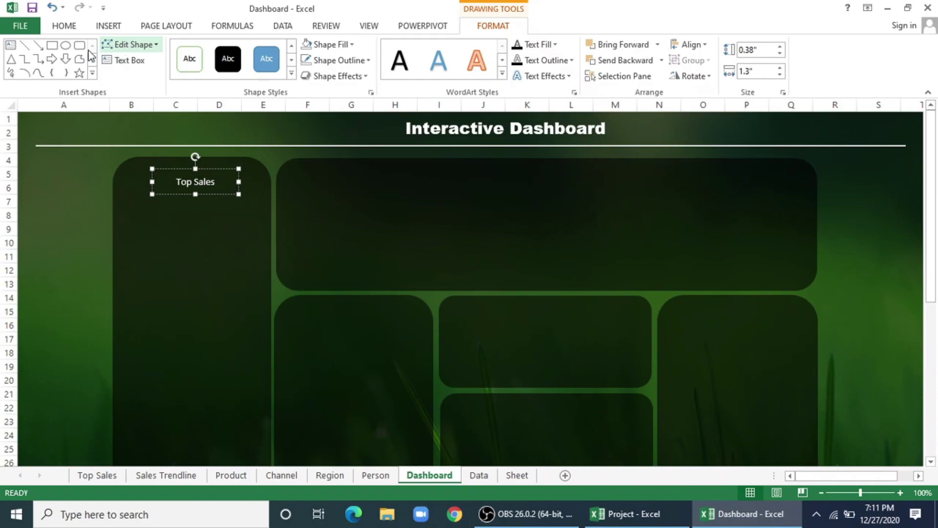
# Make the Top Sales label bold at size 12 and reduce the height of its box.
pyautogui.click(60, 30)
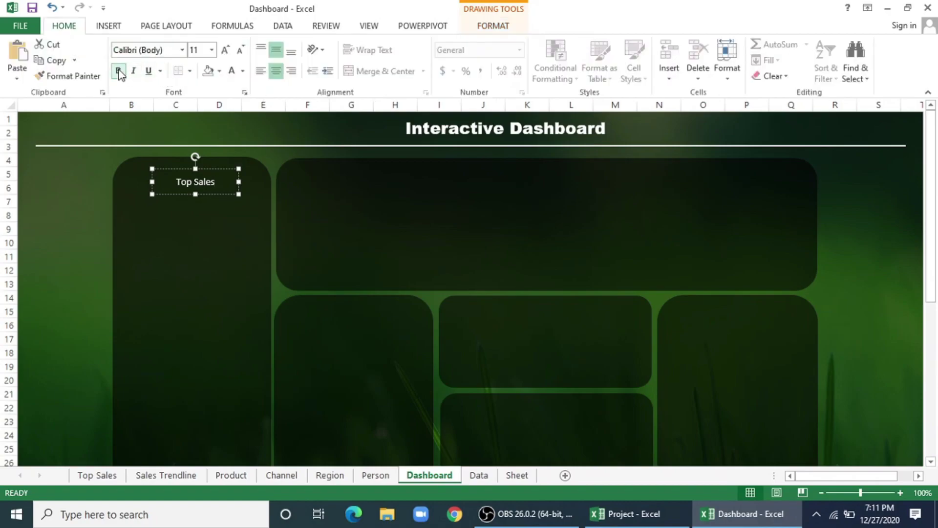
pyautogui.click(225, 49)
pyautogui.click(215, 183)
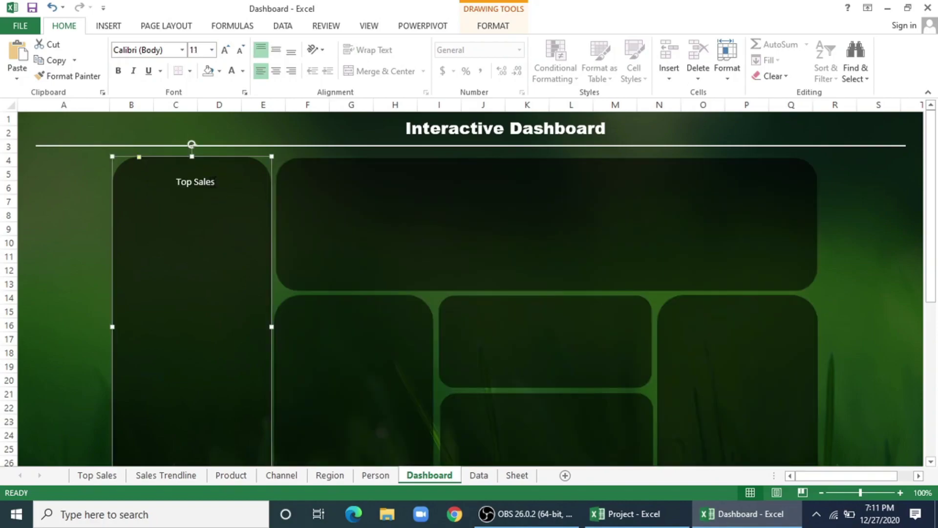
pyautogui.click(215, 182)
pyautogui.click(225, 50)
pyautogui.click(118, 72)
pyautogui.click(213, 164)
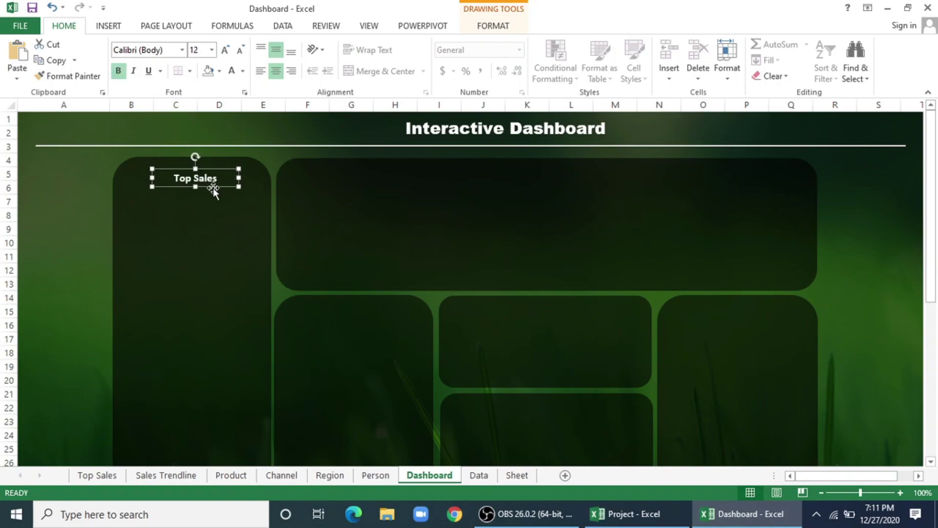
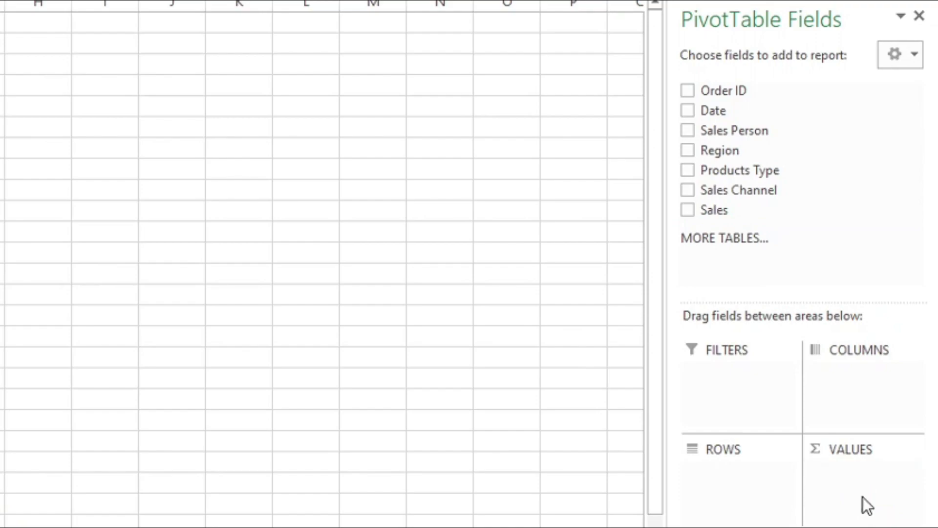
# Build the Top Sales PivotTable with Order ID rows and Sales values, and filter it to the top 14 items by Sum of Sales.
pyautogui.moveTo(738, 92); pyautogui.dragTo(748, 476)
pyautogui.rightClick(41, 191)
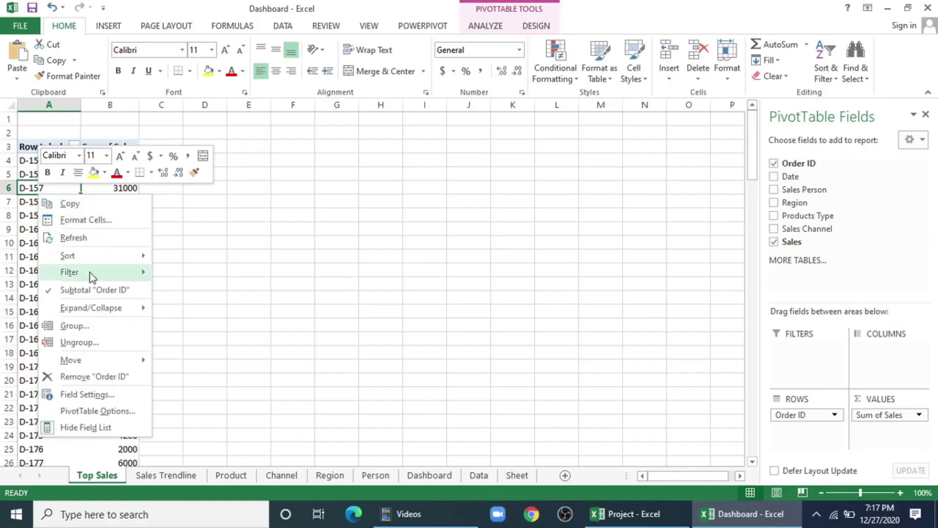
pyautogui.moveTo(92, 276)
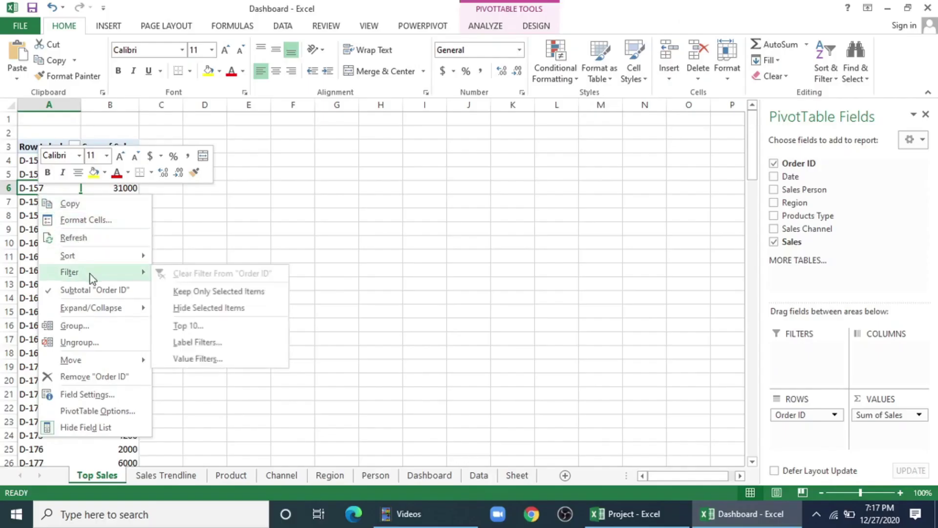
pyautogui.click(192, 327)
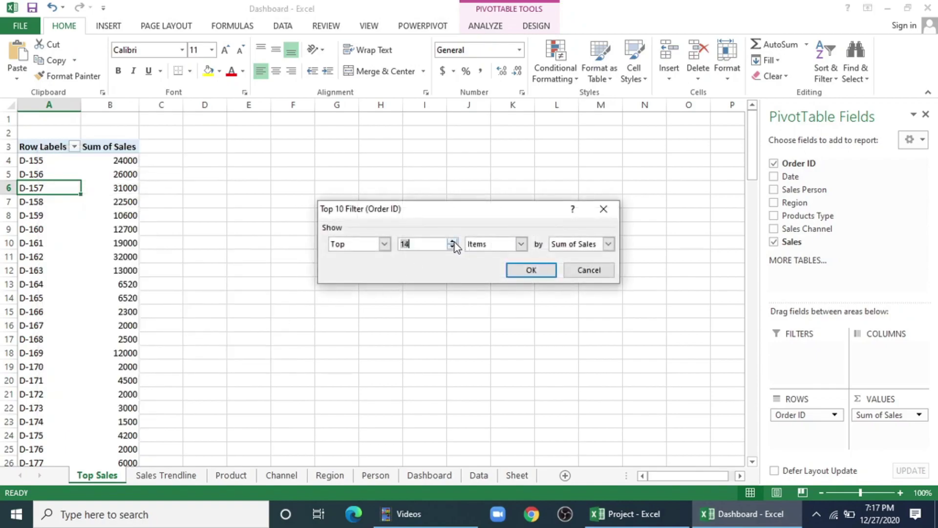
pyautogui.click(526, 270)
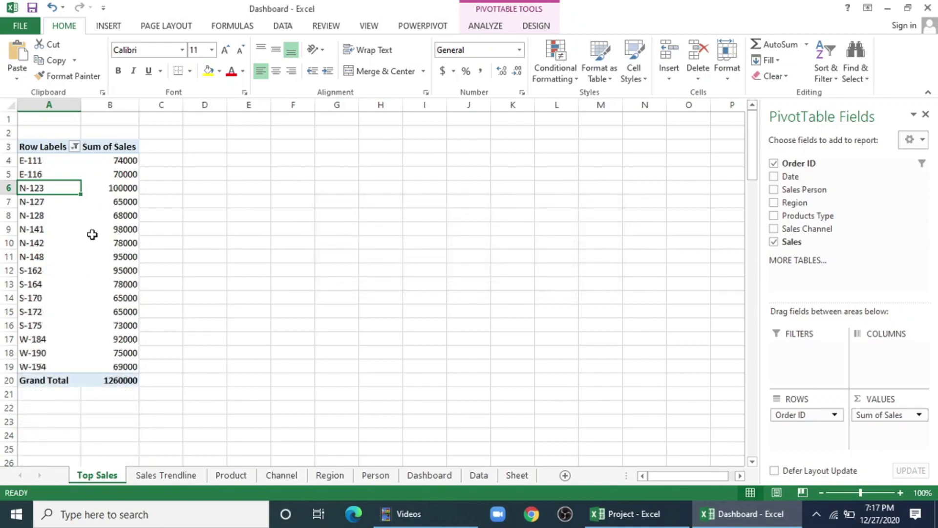
# Insert a 2-D clustered bar chart from the Top Sales PivotTable.
pyautogui.click(108, 26)
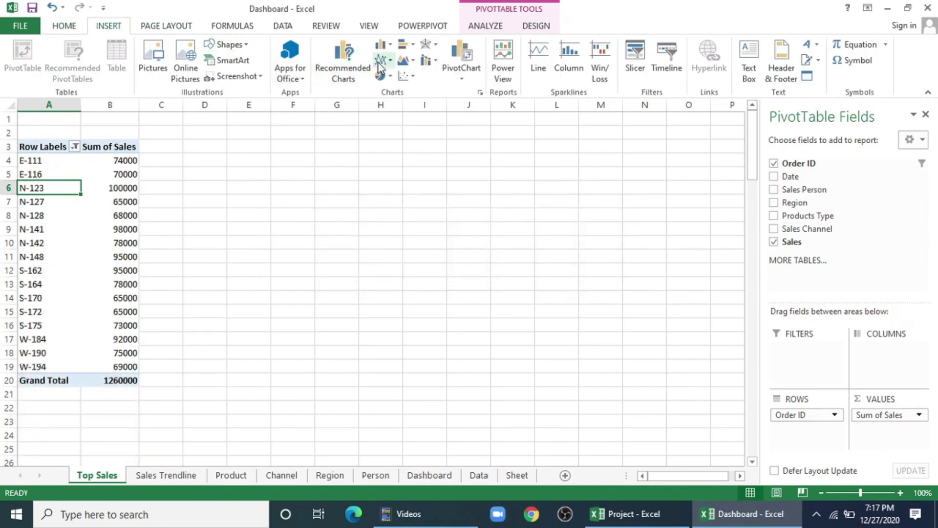
pyautogui.click(384, 46)
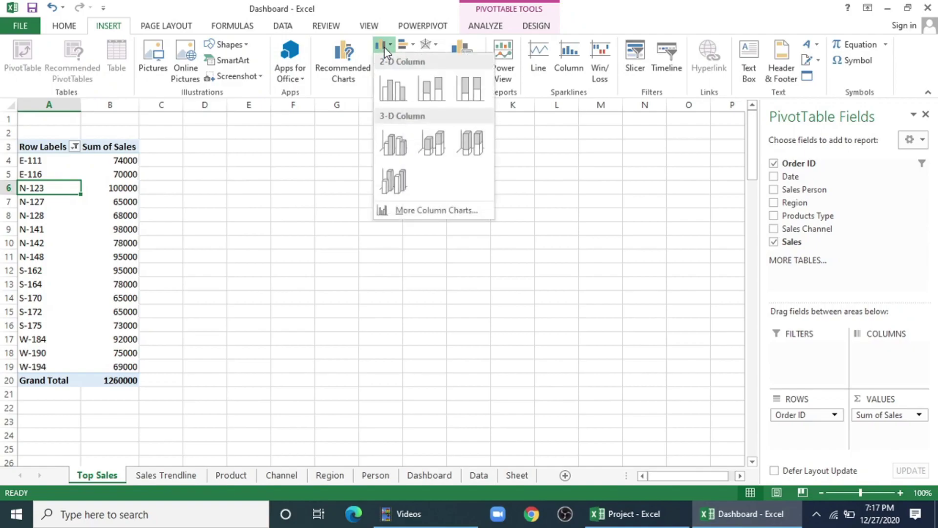
pyautogui.click(403, 45)
pyautogui.click(403, 45)
pyautogui.click(415, 88)
# Hide the bar chart's field buttons and delete its legend and title.
pyautogui.rightClick(268, 207)
pyautogui.click(300, 346)
pyautogui.click(524, 315)
pyautogui.press('Delete')
pyautogui.click(434, 226)
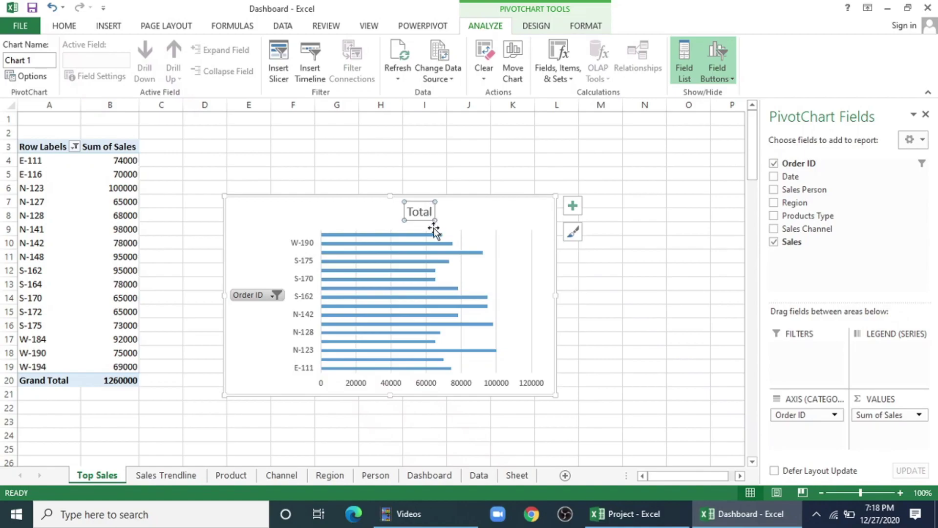
pyautogui.press('Delete')
pyautogui.rightClick(244, 295)
pyautogui.click(313, 446)
# Copy the bar chart into the Dashboard sheet and narrow the pasted chart to about 3.07" wide.
pyautogui.click(532, 302)
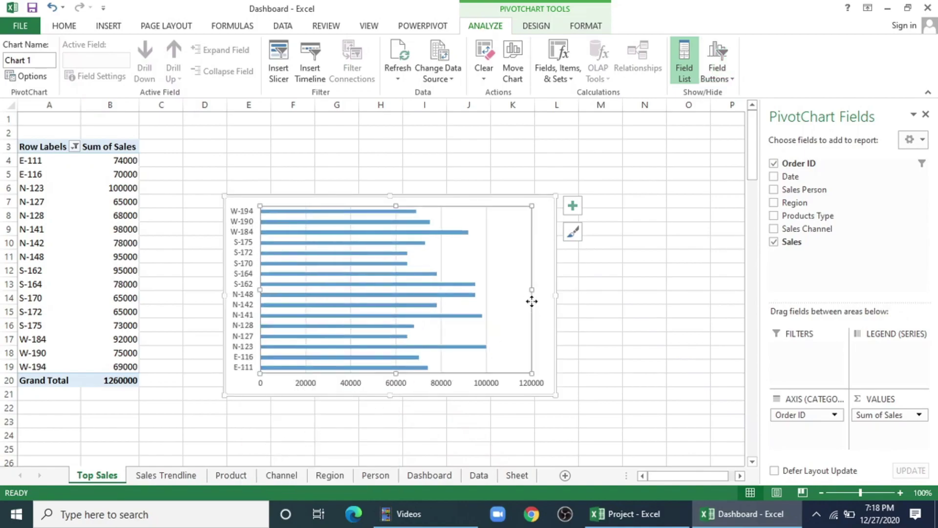
pyautogui.rightClick(516, 301)
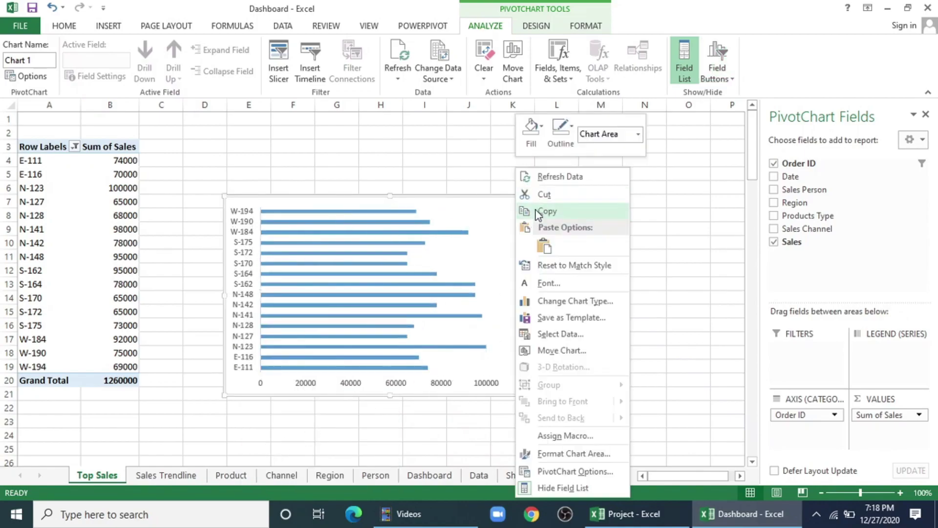
pyautogui.click(538, 213)
pyautogui.click(430, 475)
pyautogui.rightClick(156, 241)
pyautogui.click(188, 296)
pyautogui.moveTo(396, 256); pyautogui.dragTo(269, 256)
# Remove the fill and outline of the bar chart pasted on the Dashboard sheet.
pyautogui.click(591, 30)
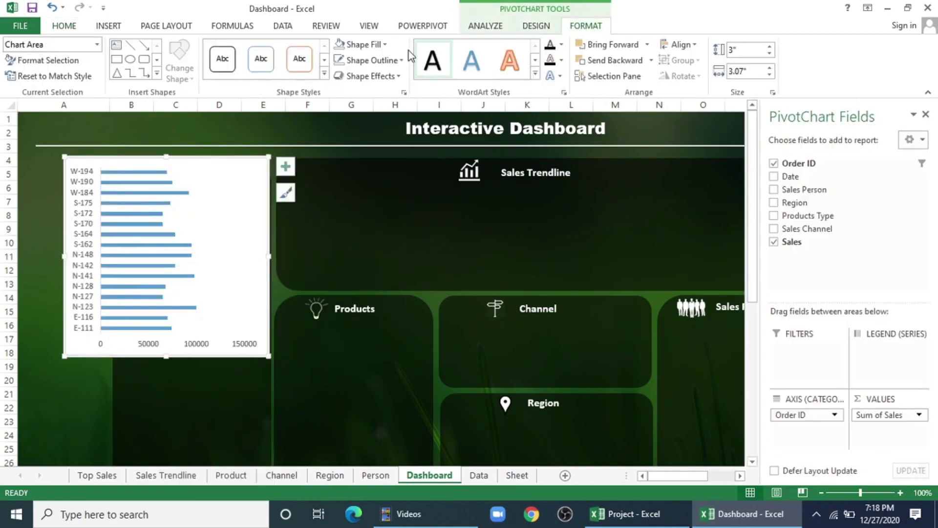
pyautogui.click(362, 44)
pyautogui.click(362, 183)
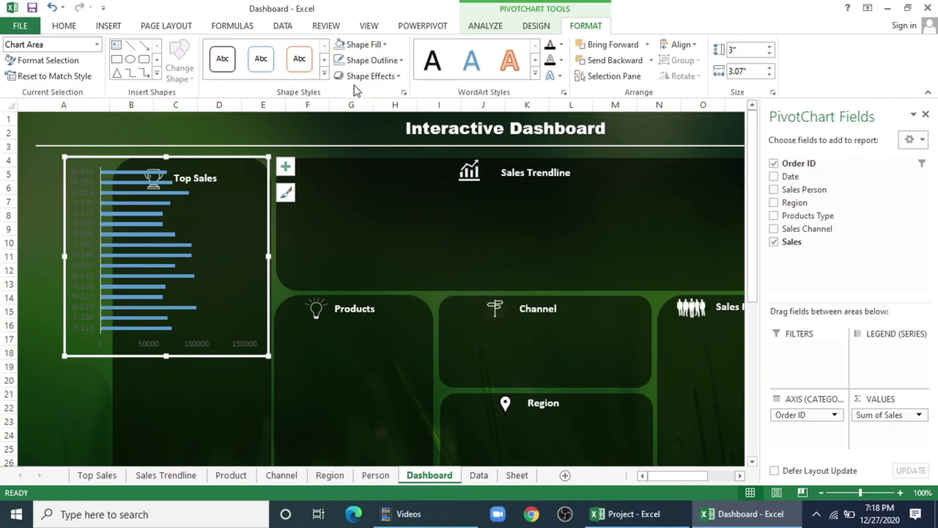
pyautogui.click(369, 59)
pyautogui.click(368, 198)
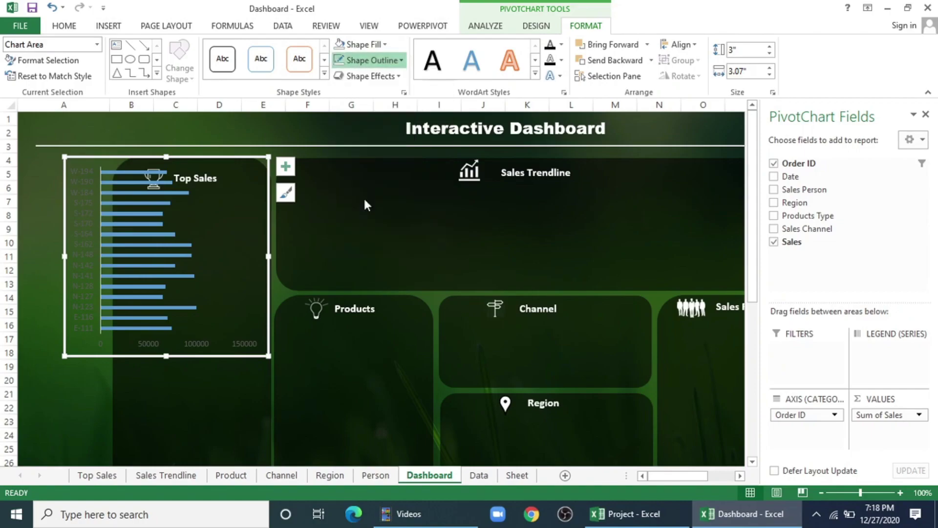
# Format the bar chart's category and value axis labels as bold white text.
pyautogui.click(81, 230)
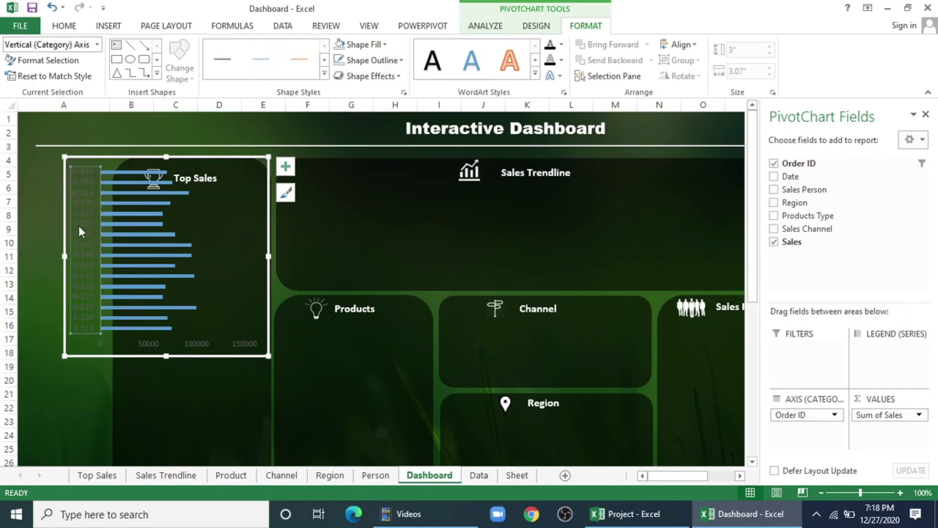
pyautogui.click(64, 28)
pyautogui.click(244, 73)
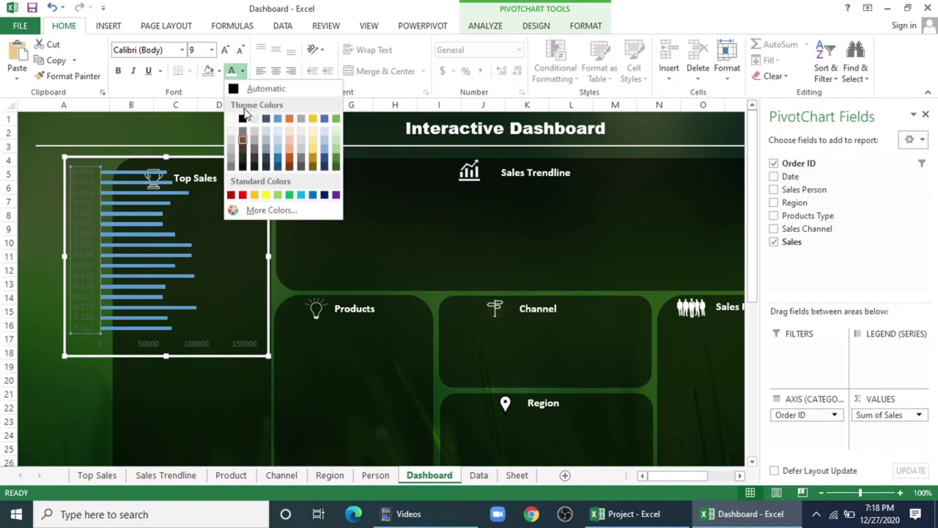
pyautogui.click(231, 119)
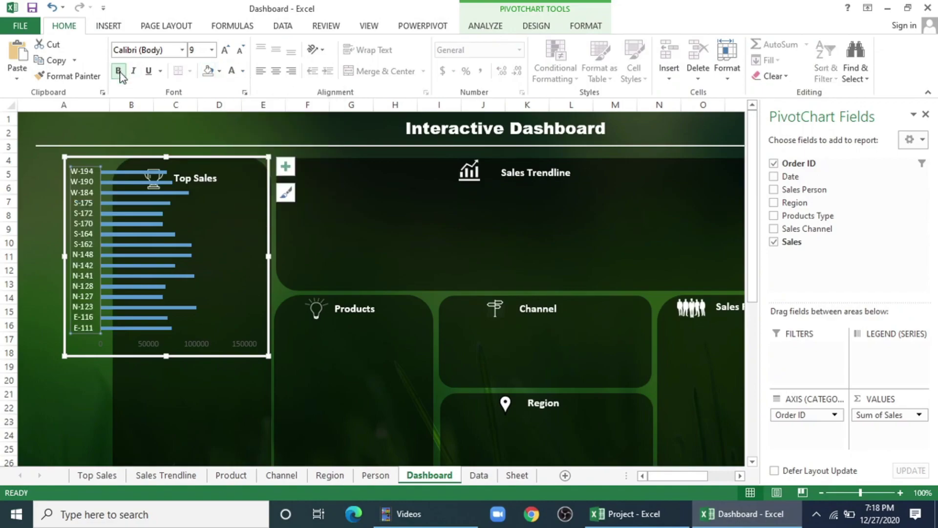
pyautogui.click(150, 345)
pyautogui.click(121, 70)
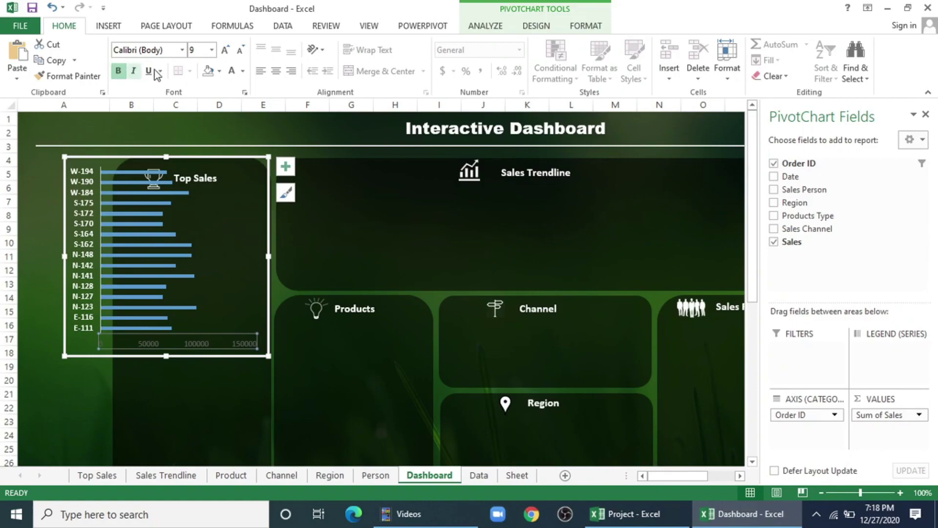
# Fill the bars of the Top Sales chart's data series with white.
pyautogui.click(149, 181)
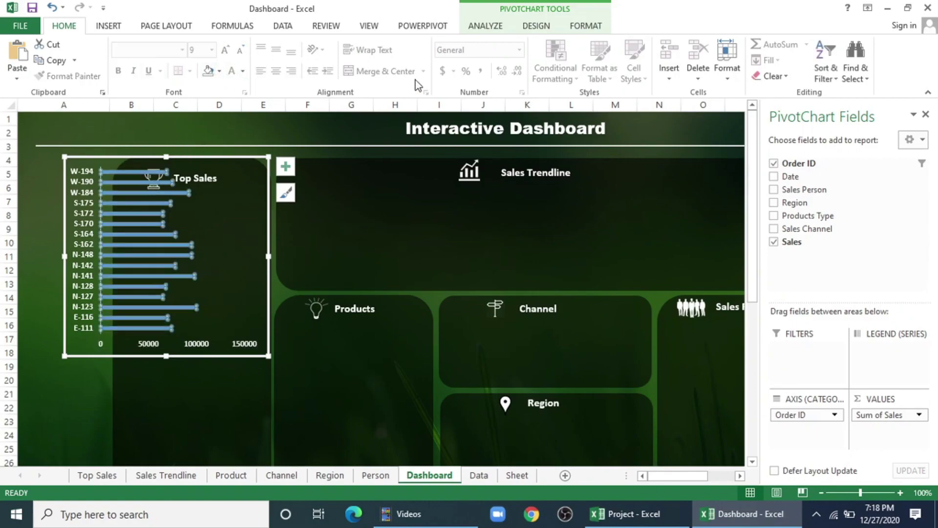
pyautogui.click(587, 26)
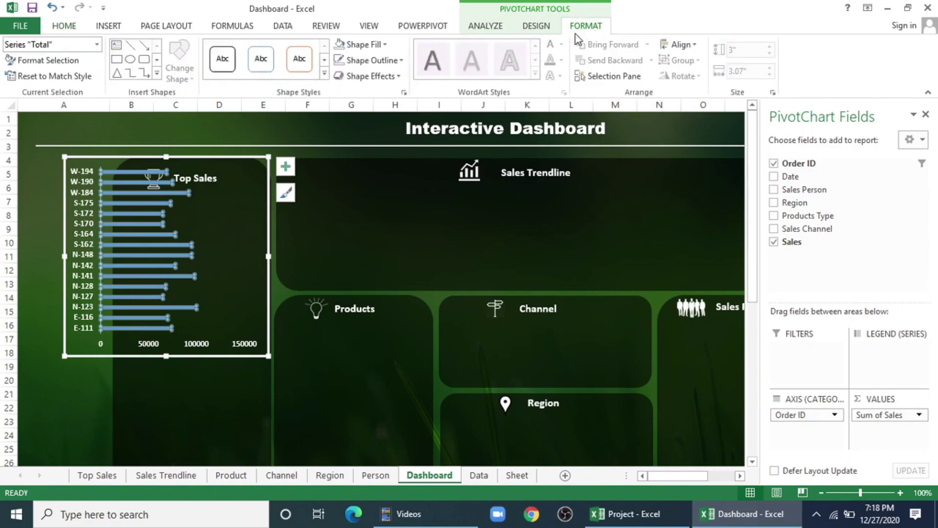
pyautogui.click(367, 44)
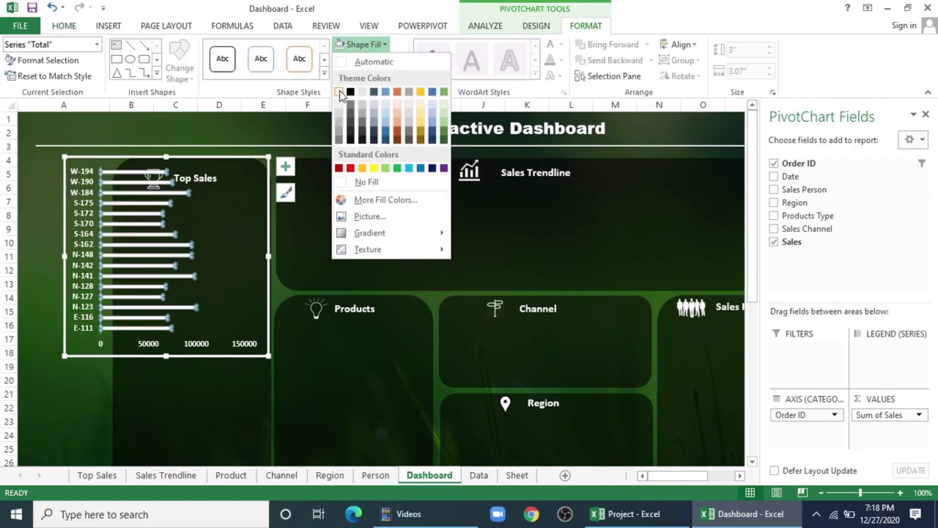
pyautogui.click(339, 92)
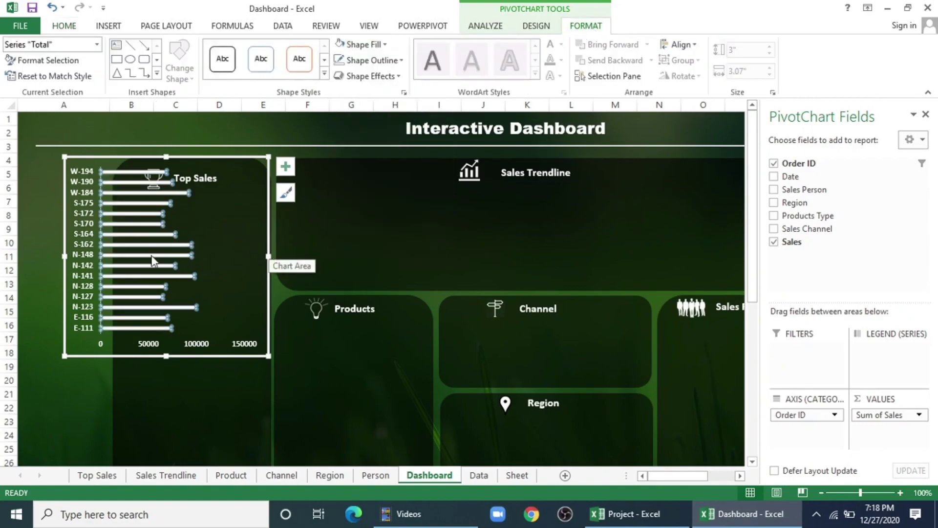
# Resize the bar chart to about 4.58" high by 2.35" wide and fit it in the panel below the Top Sales heading.
pyautogui.click(112, 259)
pyautogui.moveTo(111, 258); pyautogui.dragTo(111, 259)
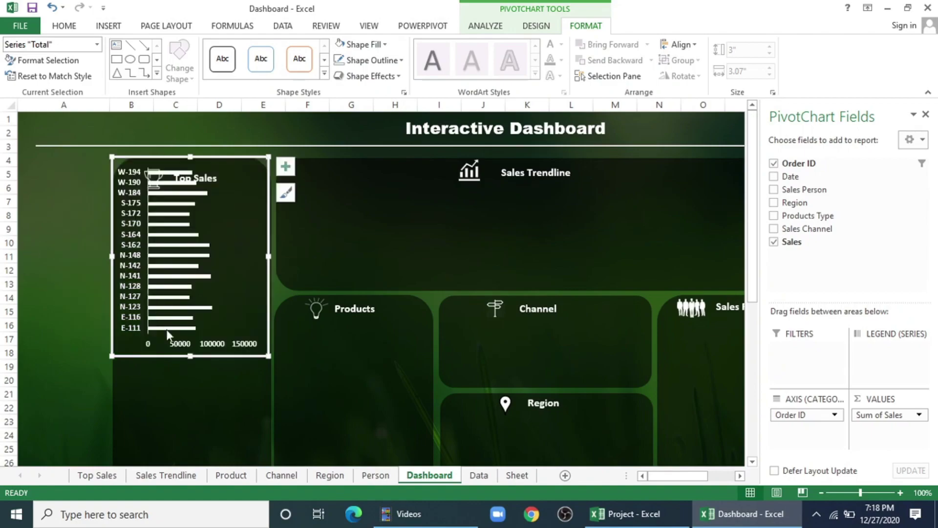
pyautogui.moveTo(190, 356); pyautogui.dragTo(190, 431)
pyautogui.scroll(-3, 230, 375)
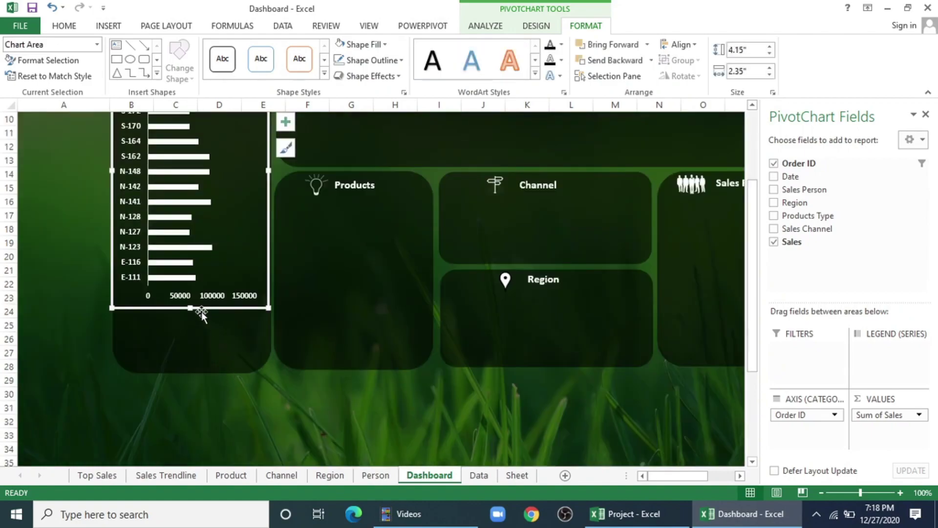
pyautogui.moveTo(191, 308); pyautogui.dragTo(194, 362)
pyautogui.scroll(3, 194, 362)
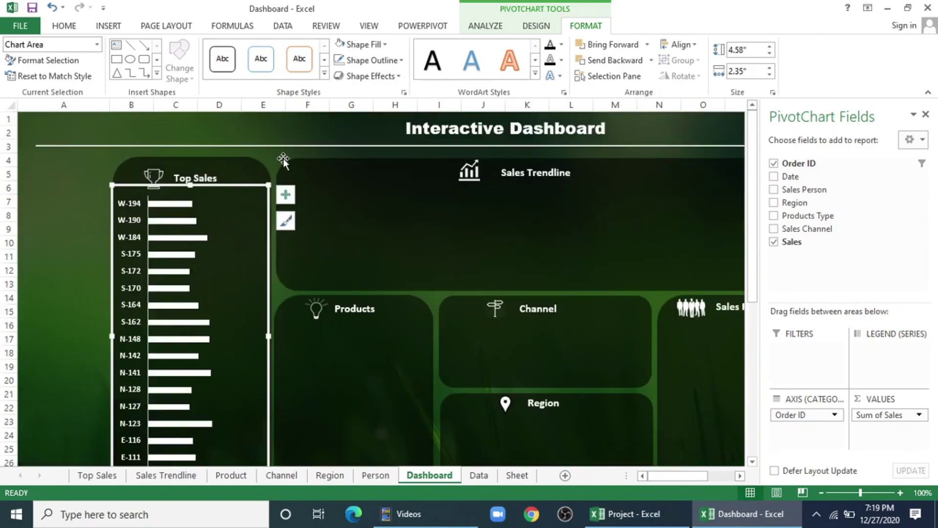
pyautogui.click(284, 160)
pyautogui.scroll(-5, 210, 184)
pyautogui.scroll(5, 760, 234)
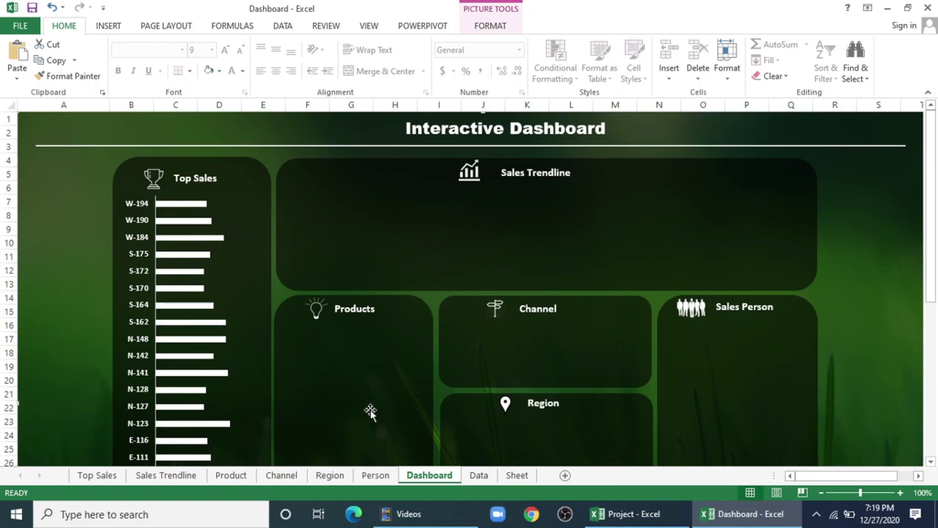
# Build the Sales Trendline PivotTable with Date rows and Sales values.
pyautogui.click(195, 476)
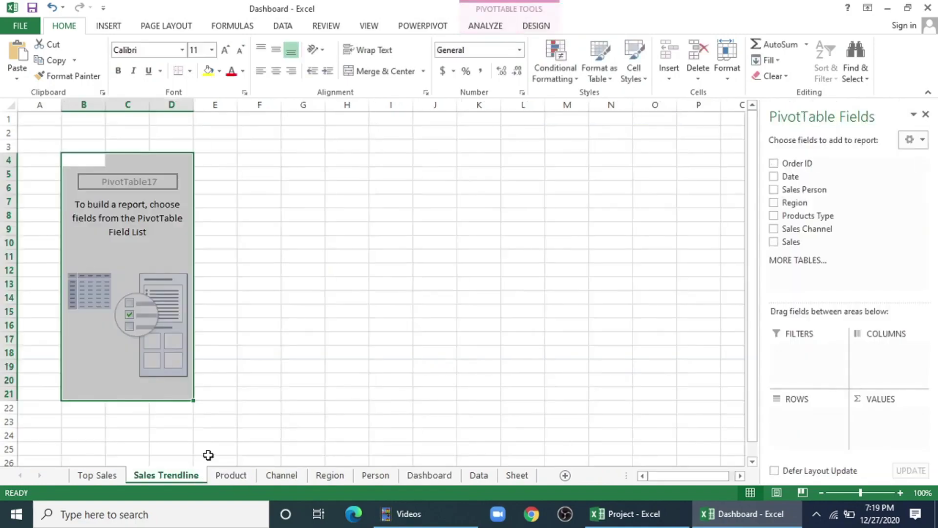
pyautogui.moveTo(807, 242); pyautogui.dragTo(889, 430)
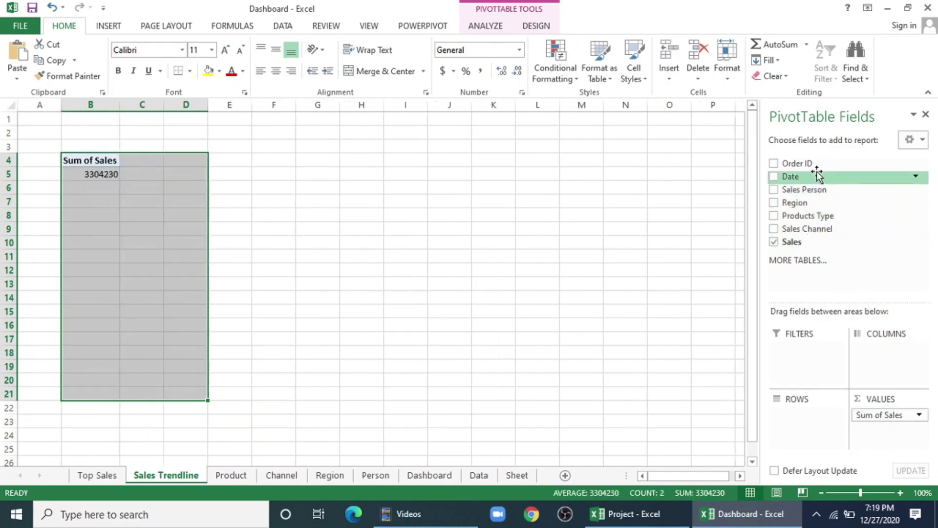
pyautogui.moveTo(817, 177); pyautogui.dragTo(812, 417)
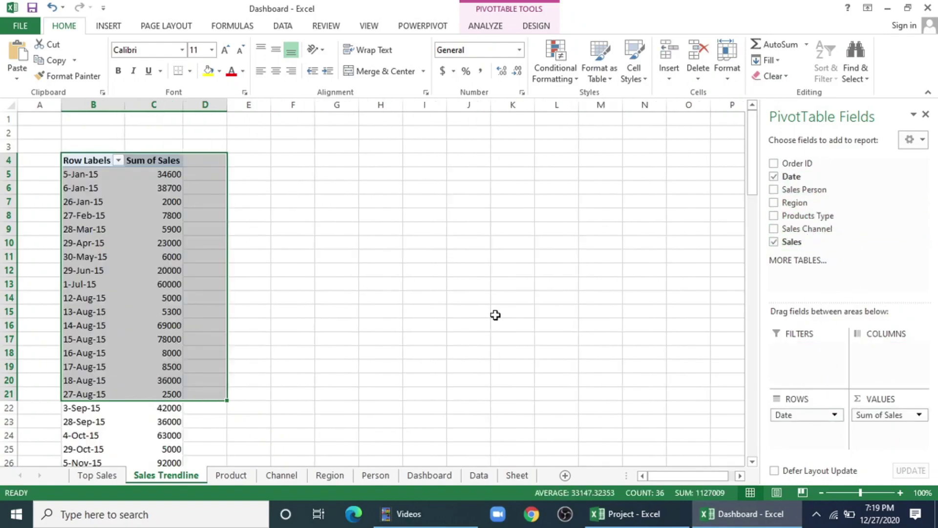
pyautogui.scroll(-8, 128, 224)
pyautogui.scroll(8, 126, 224)
# Group the Sales Trendline PivotTable's dates by months and years.
pyautogui.click(78, 187)
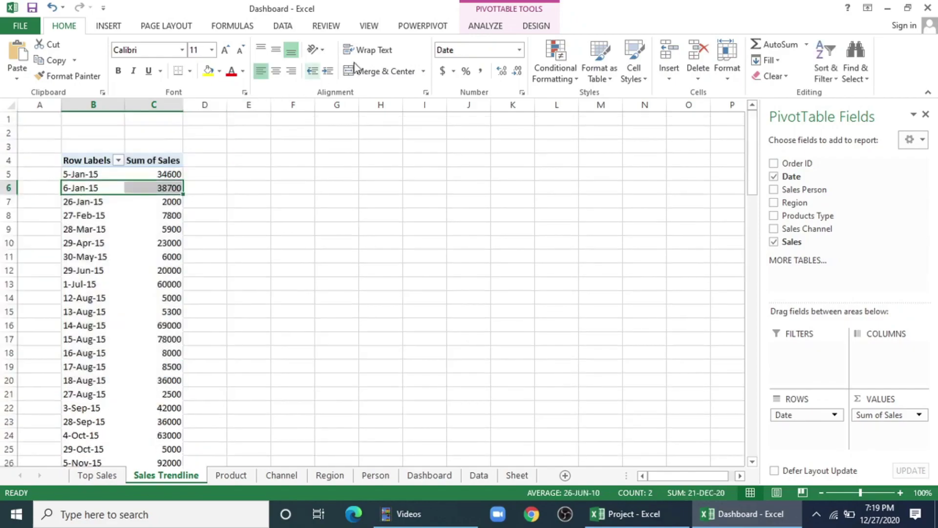
pyautogui.hotkey('ctrl', 'space')
pyautogui.click(485, 25)
pyautogui.click(251, 48)
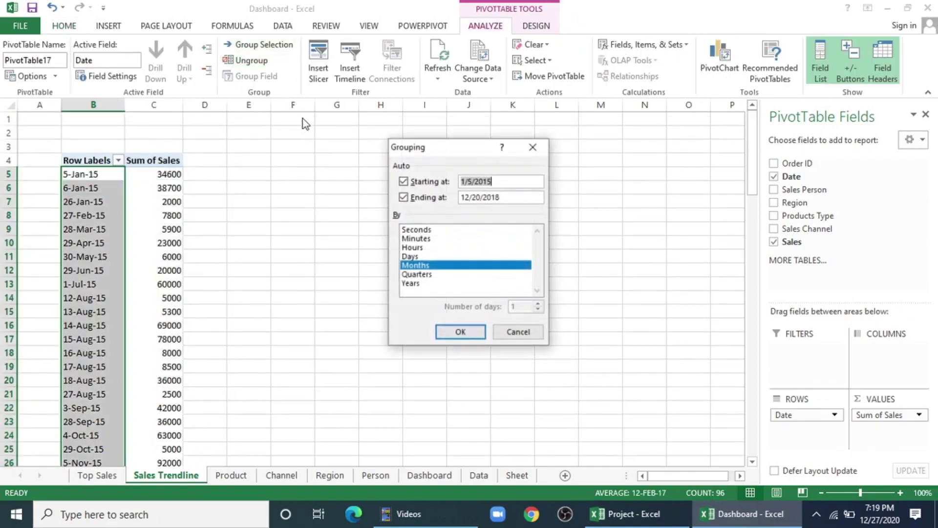
pyautogui.click(419, 285)
pyautogui.click(468, 333)
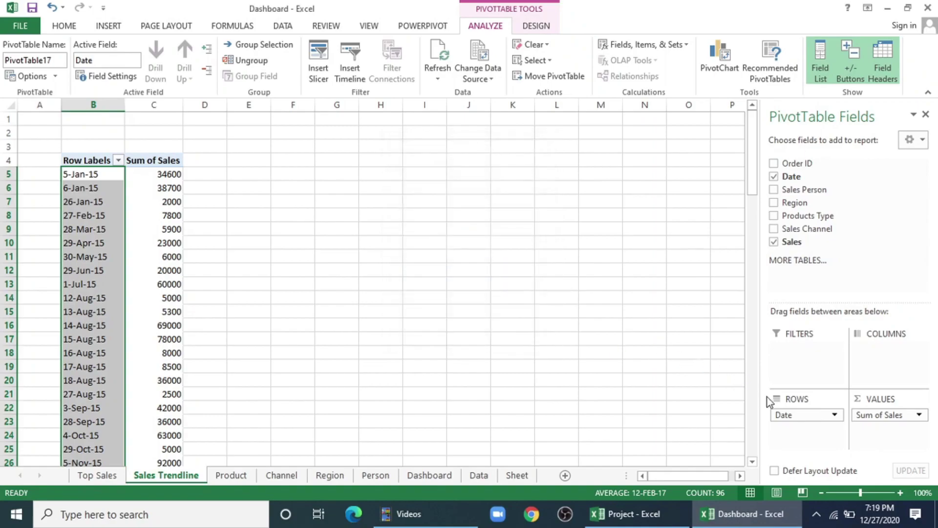
pyautogui.click(171, 239)
# Insert a 2-D line chart from the Sales Trendline PivotTable.
pyautogui.click(100, 215)
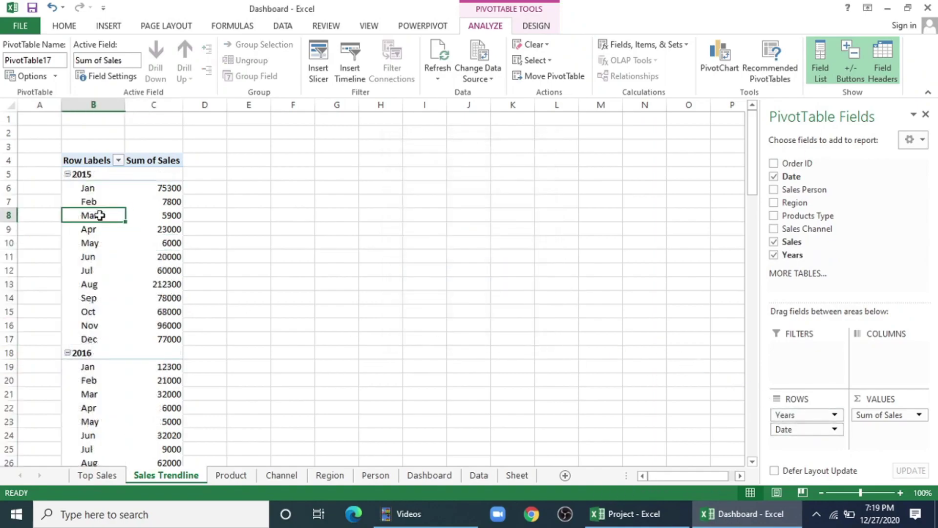
pyautogui.click(108, 26)
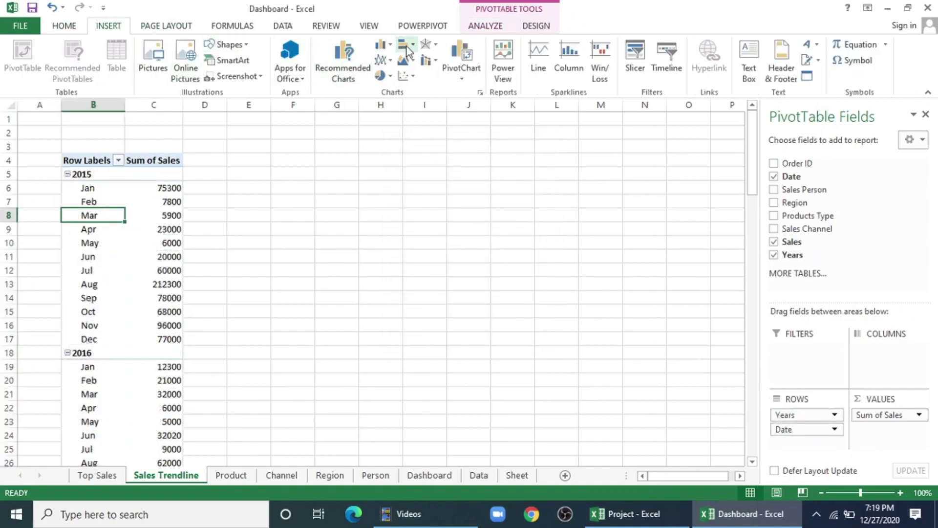
pyautogui.click(386, 61)
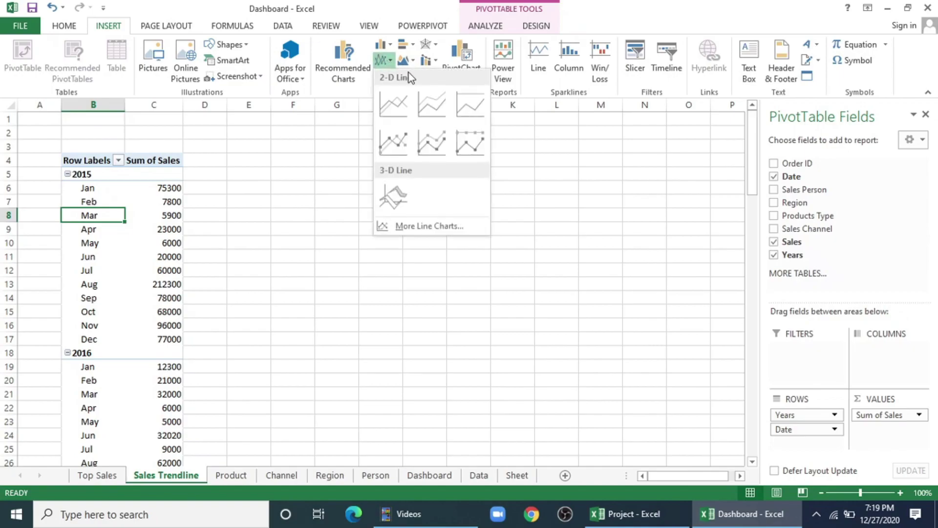
pyautogui.click(394, 102)
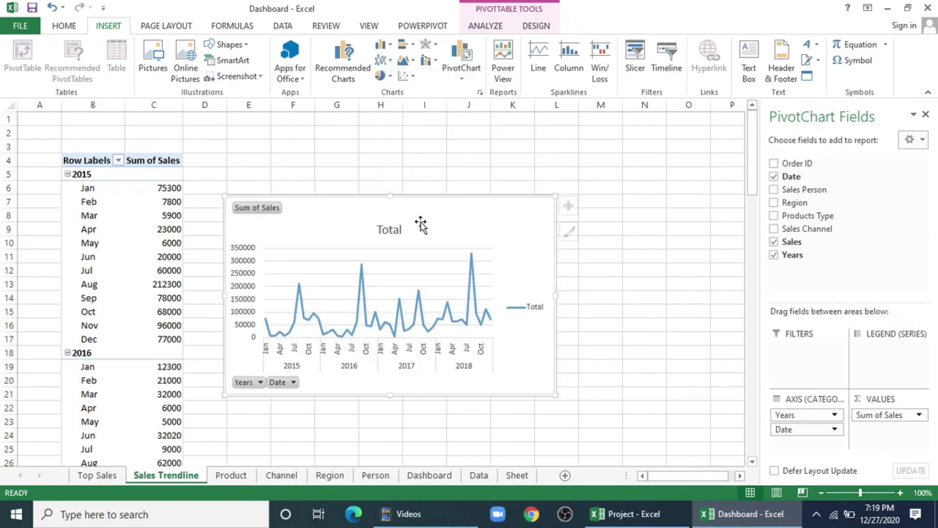
# Hide all field buttons on the line chart and delete its legend, title and gridlines.
pyautogui.click(250, 261)
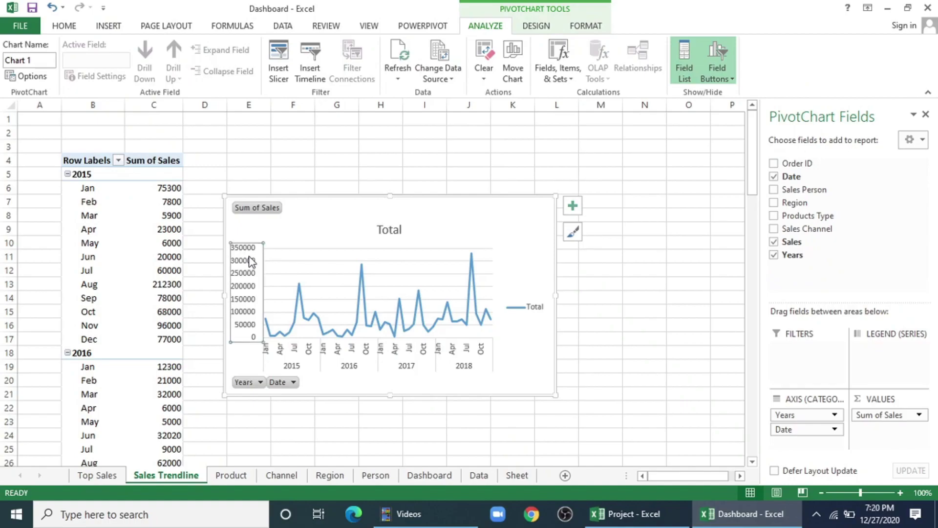
pyautogui.rightClick(255, 209)
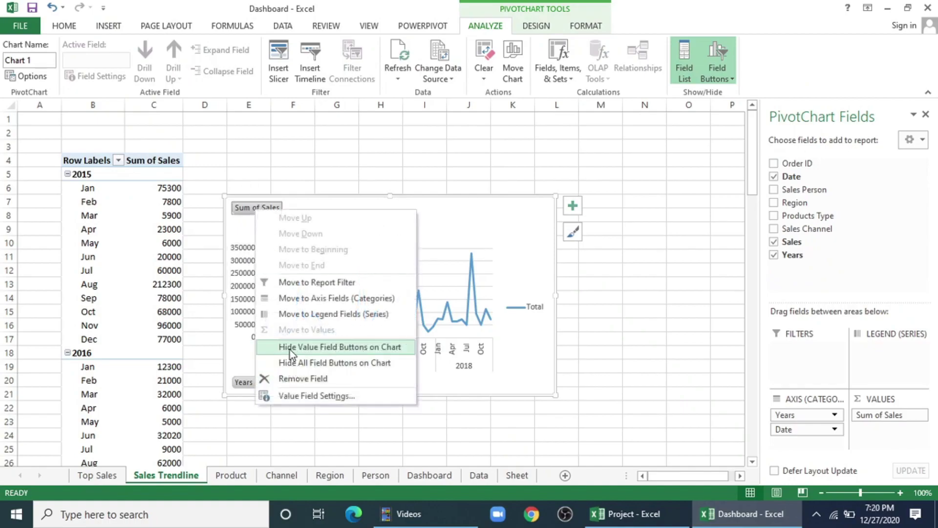
pyautogui.click(289, 363)
pyautogui.click(530, 310)
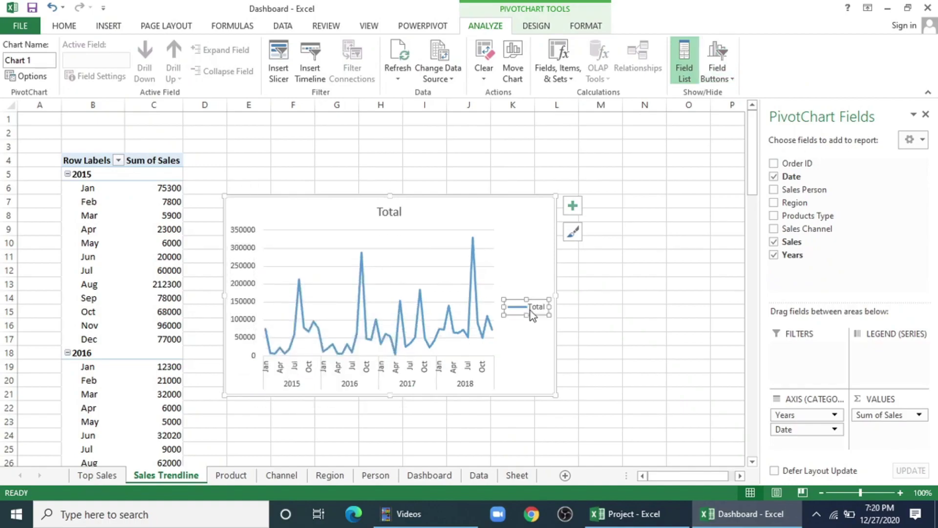
pyautogui.press('Delete')
pyautogui.click(400, 213)
pyautogui.press('Delete')
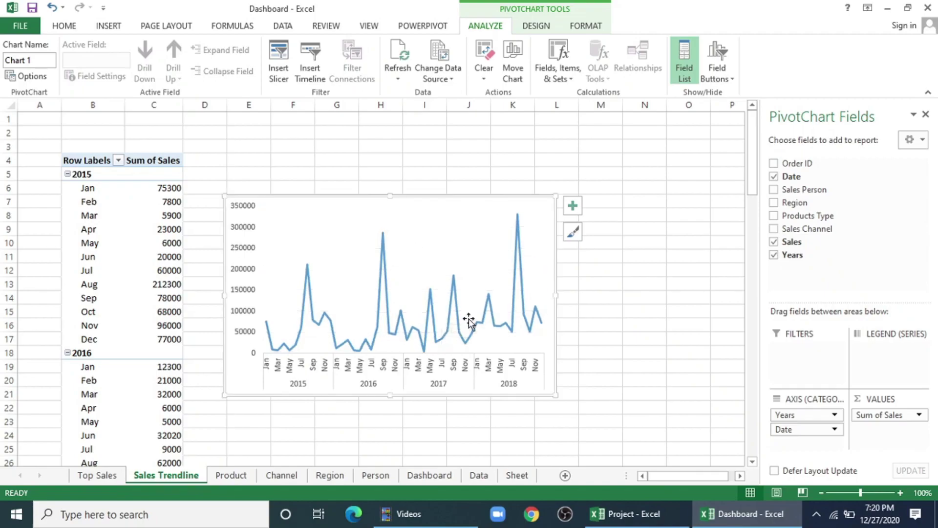
# Copy the line chart into the Dashboard sheet and widen the pasted chart to about 6.56".
pyautogui.click(429, 475)
pyautogui.rightClick(353, 202)
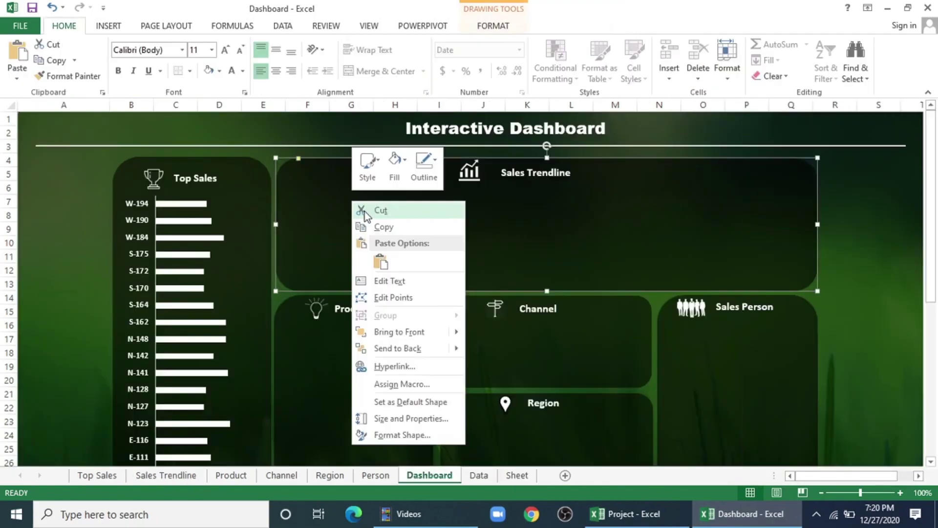
pyautogui.click(380, 263)
pyautogui.moveTo(561, 258); pyautogui.dragTo(662, 258)
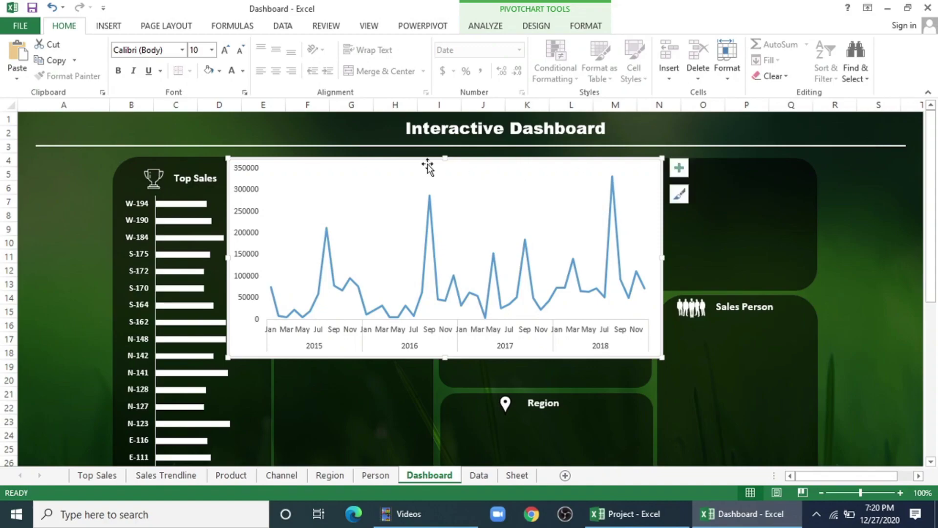
# Remove the pasted line chart's fill and outline, and move it over the Sales Trendline panel.
pyautogui.click(586, 26)
pyautogui.click(364, 44)
pyautogui.click(359, 185)
pyautogui.click(369, 60)
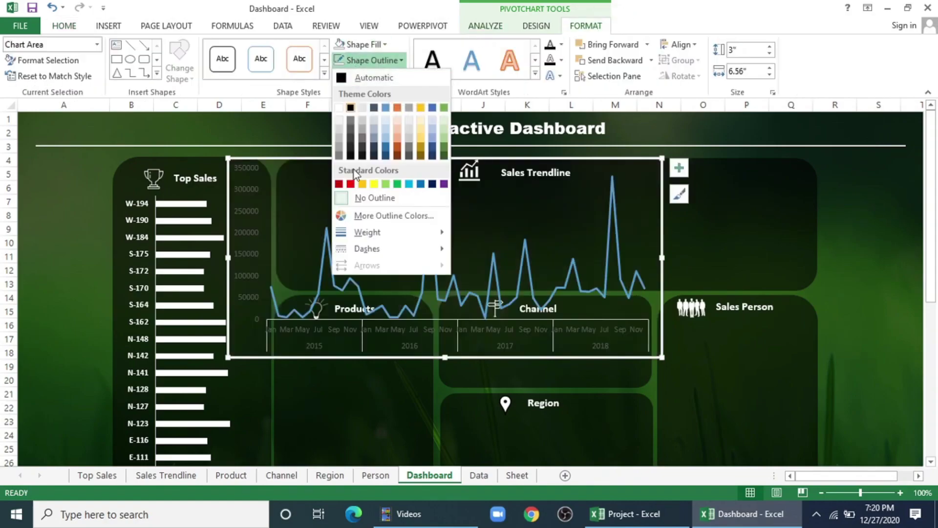
pyautogui.click(360, 197)
pyautogui.moveTo(598, 157); pyautogui.dragTo(646, 166)
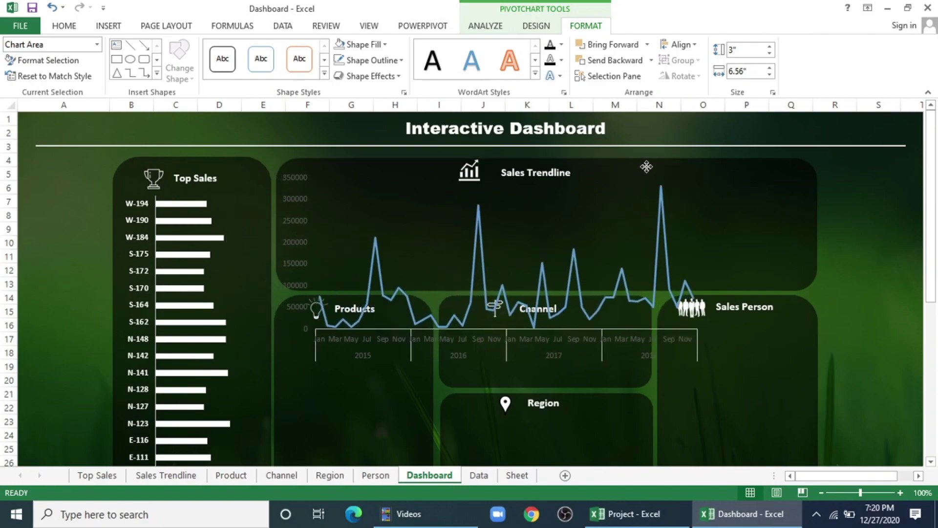
# Try to color the line chart's data series white with a shape fill.
pyautogui.click(479, 204)
pyautogui.click(380, 45)
pyautogui.click(339, 92)
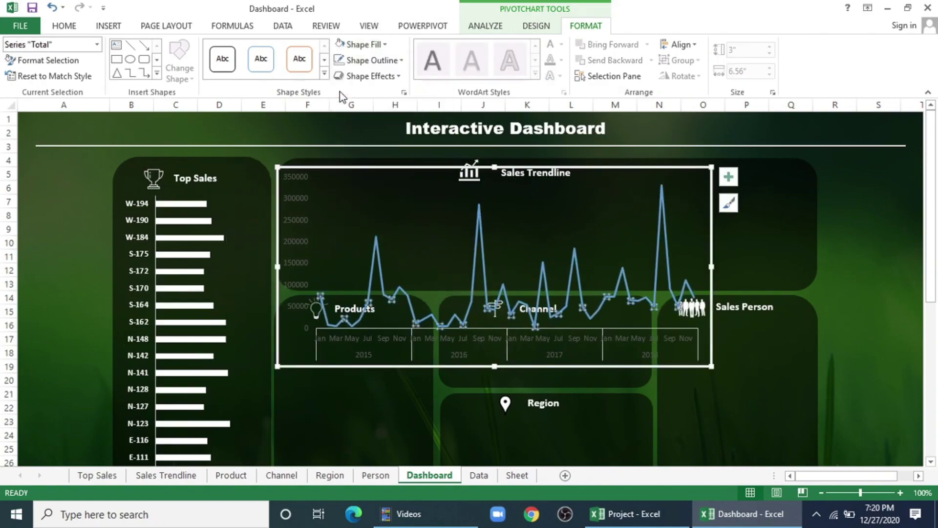
pyautogui.click(477, 237)
# Make the vertical and horizontal axis labels of the Sales Trendline chart white and bold.
pyautogui.click(300, 209)
pyautogui.click(298, 202)
pyautogui.click(64, 26)
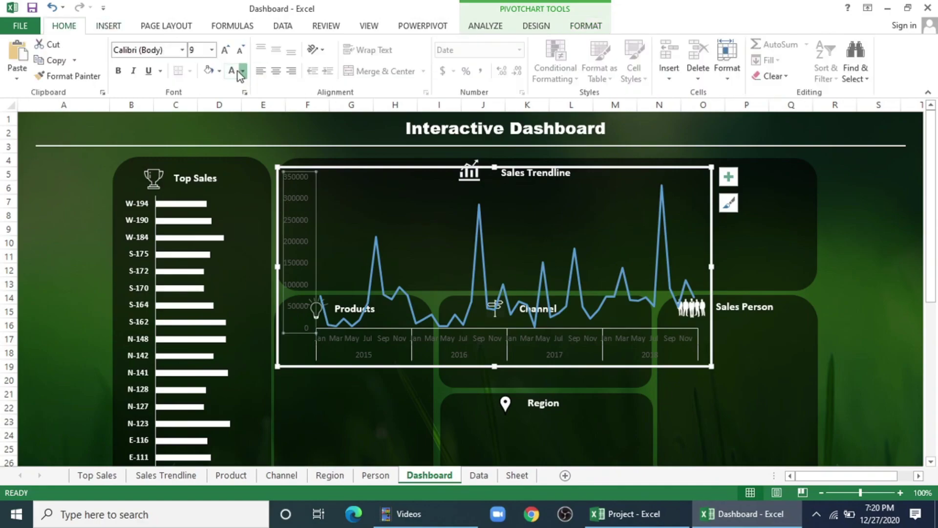
pyautogui.click(232, 72)
pyautogui.click(121, 75)
pyautogui.click(405, 345)
pyautogui.click(232, 71)
pyautogui.click(118, 71)
# Give the trendline chart's data series a solid white line.
pyautogui.click(479, 233)
pyautogui.rightClick(480, 234)
pyautogui.click(540, 396)
pyautogui.click(764, 161)
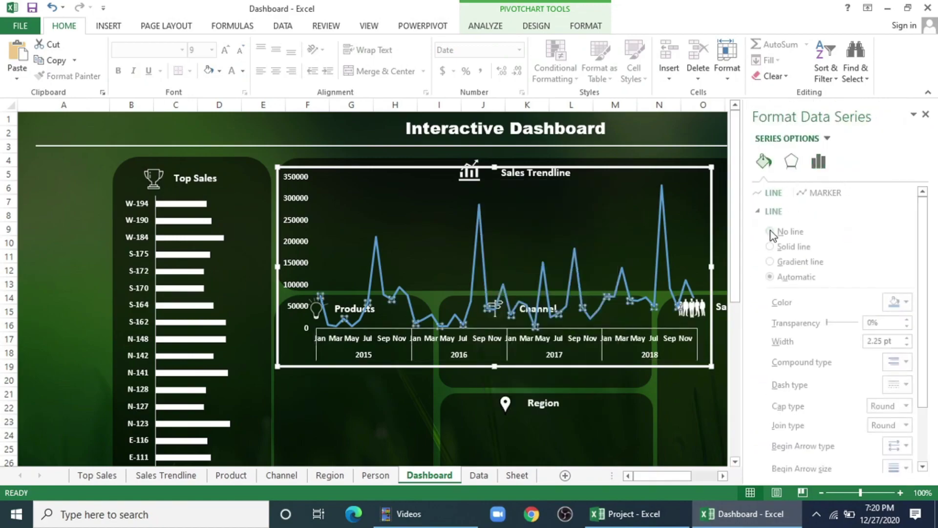
pyautogui.click(772, 247)
pyautogui.click(907, 302)
pyautogui.click(824, 333)
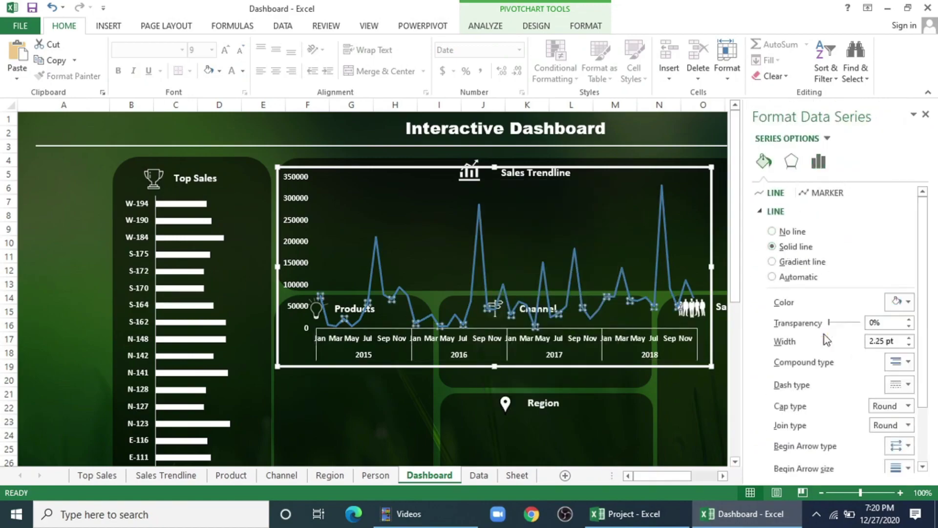
pyautogui.click(926, 114)
# Shorten and widen the line chart so it fills the Sales Trendline panel.
pyautogui.moveTo(494, 366); pyautogui.dragTo(505, 283)
pyautogui.moveTo(710, 226); pyautogui.dragTo(809, 221)
pyautogui.click(762, 219)
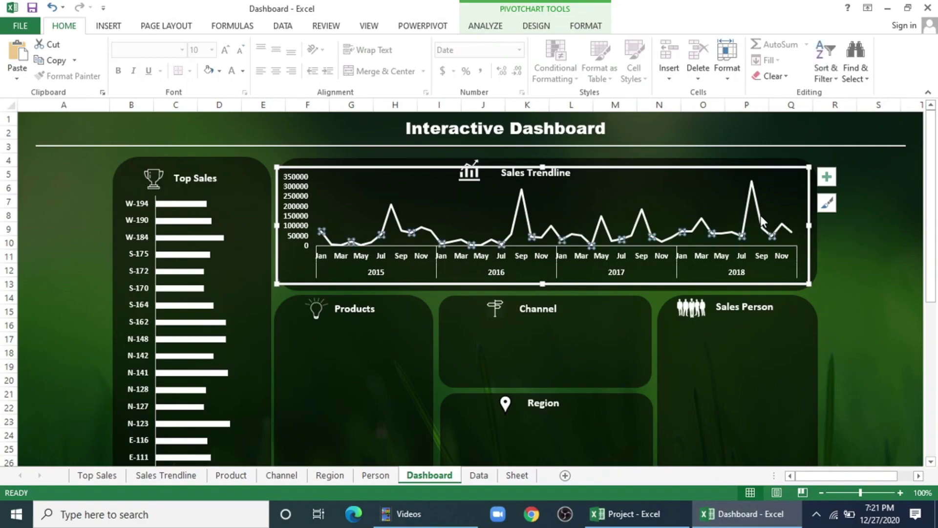
# Set the trendline chart's vertical value axis to a logarithmic scale with base 10.
pyautogui.rightClick(760, 215)
pyautogui.click(797, 379)
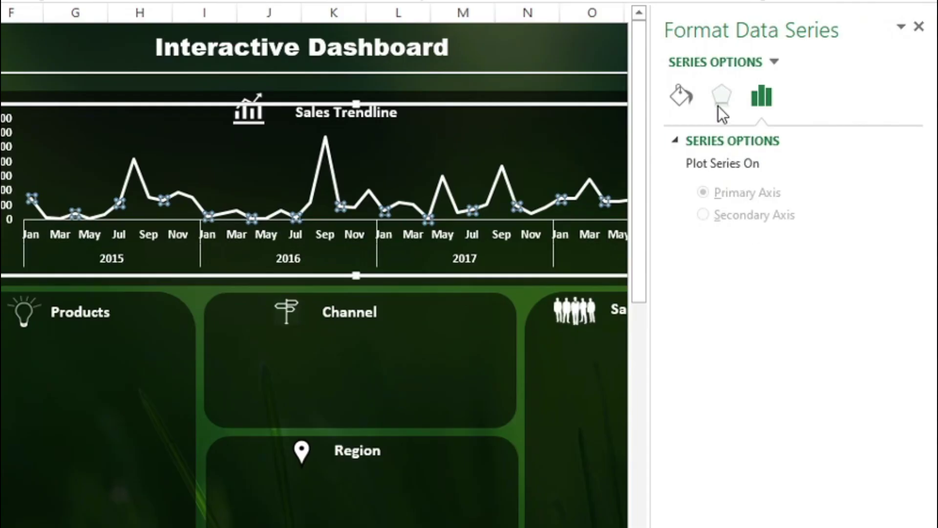
pyautogui.click(792, 161)
pyautogui.click(827, 139)
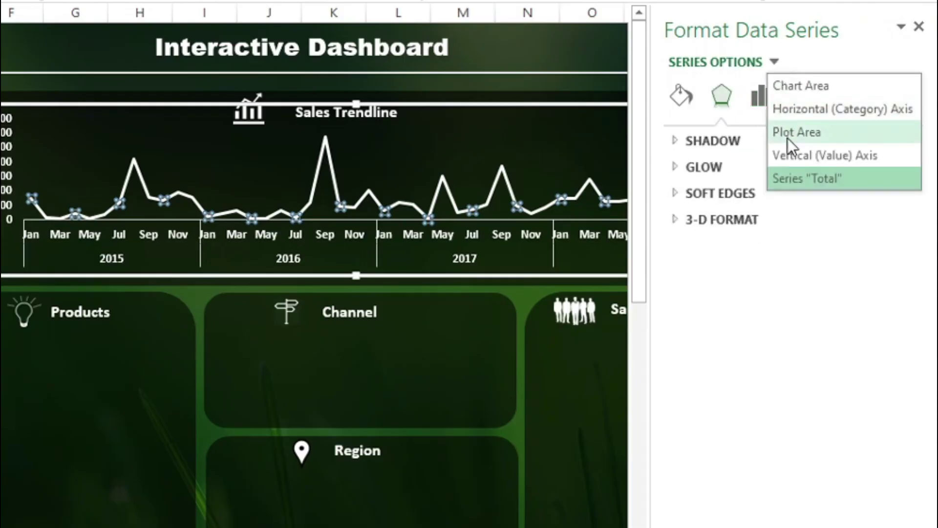
pyautogui.click(792, 155)
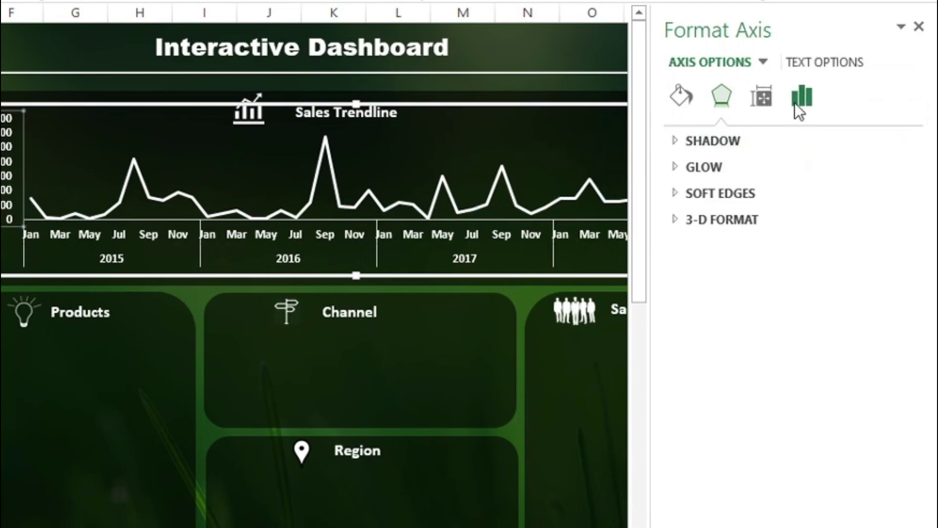
pyautogui.click(796, 104)
pyautogui.scroll(-2, 738, 319)
pyautogui.click(692, 432)
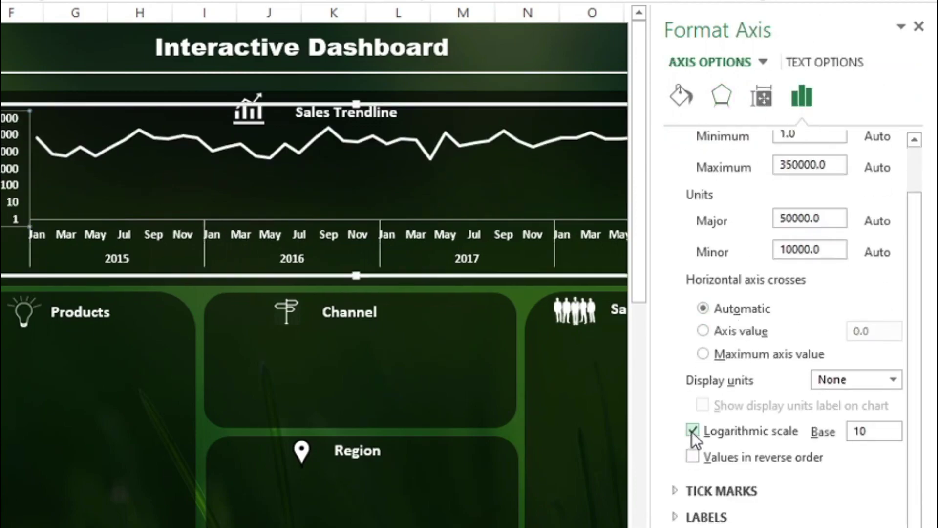
# Turn on the smoothed line option for the trendline chart's data series.
pyautogui.rightClick(321, 159)
pyautogui.click(371, 335)
pyautogui.click(734, 61)
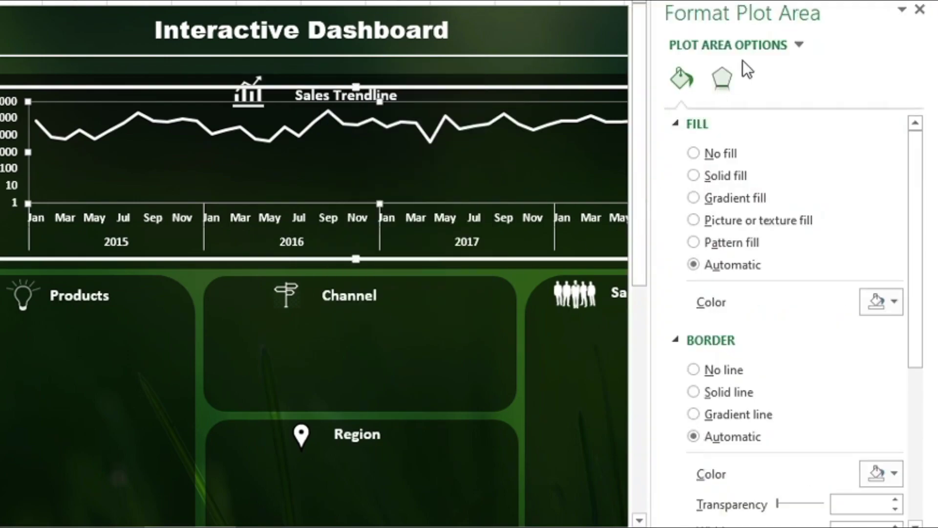
pyautogui.click(819, 162)
pyautogui.scroll(-6, 791, 293)
pyautogui.click(703, 518)
pyautogui.click(920, 10)
pyautogui.click(829, 165)
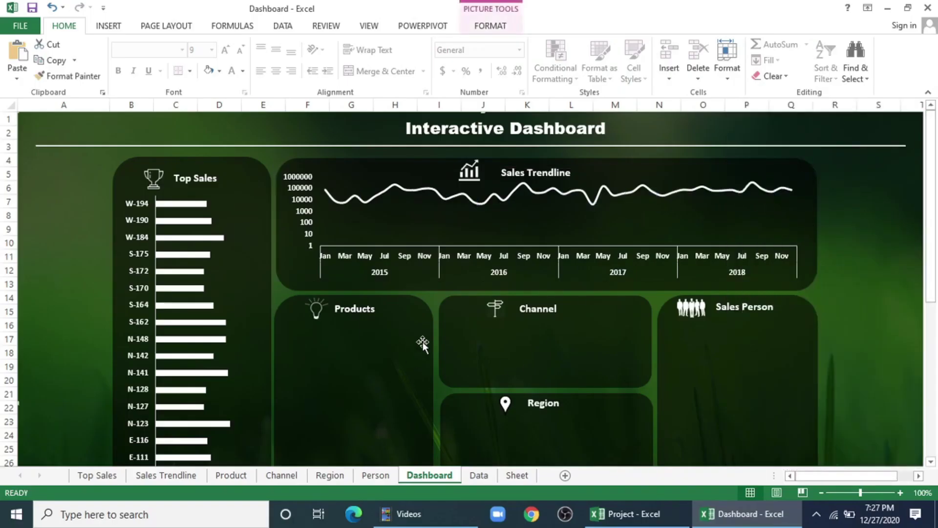
# Build the Product sheet's PivotTable with Products Type as rows and Sum of Sales as values.
pyautogui.click(230, 475)
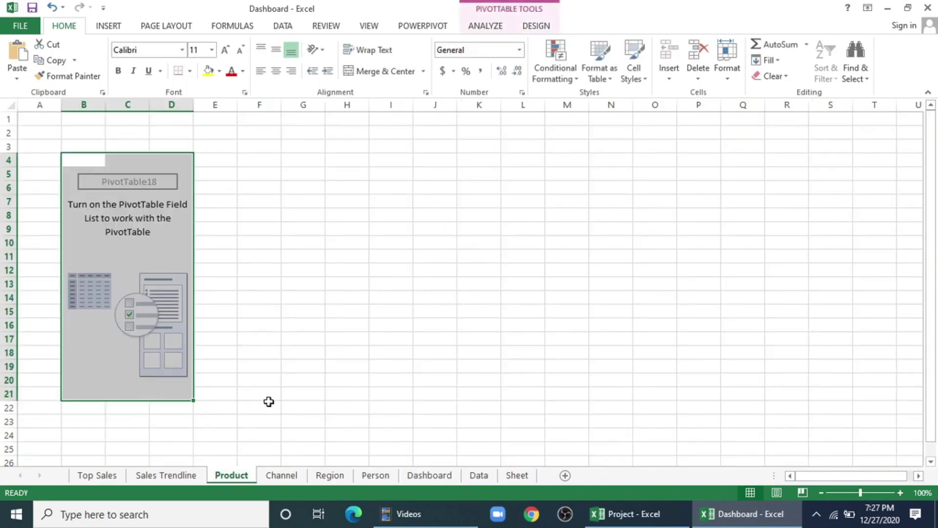
pyautogui.click(486, 26)
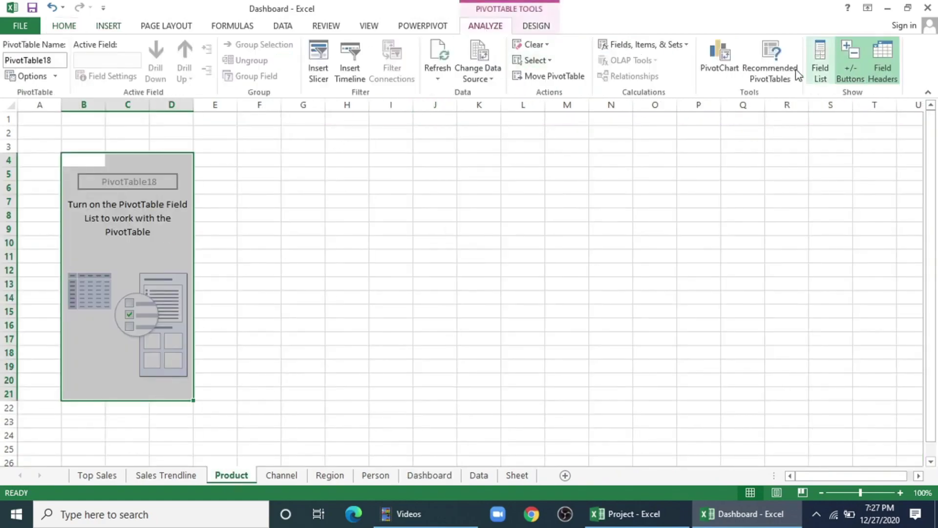
pyautogui.click(814, 75)
pyautogui.moveTo(838, 242); pyautogui.dragTo(889, 437)
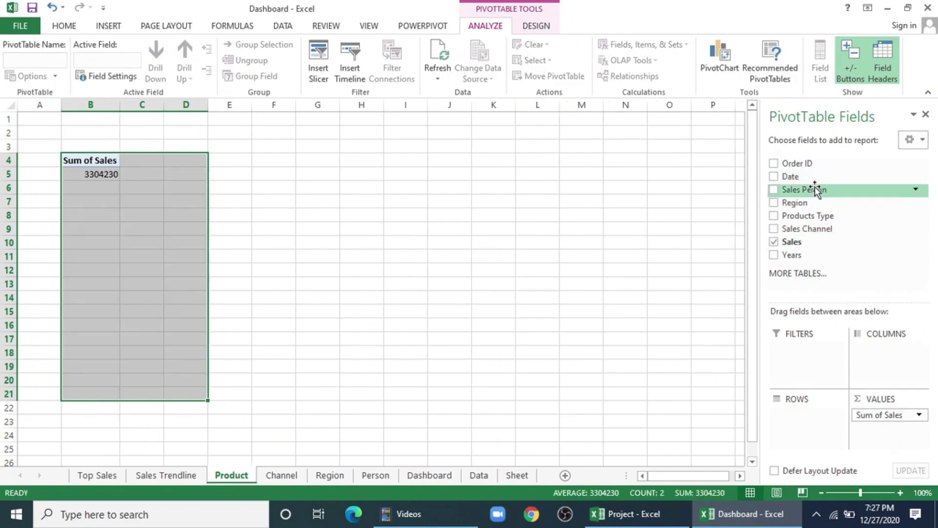
pyautogui.moveTo(823, 216); pyautogui.dragTo(822, 429)
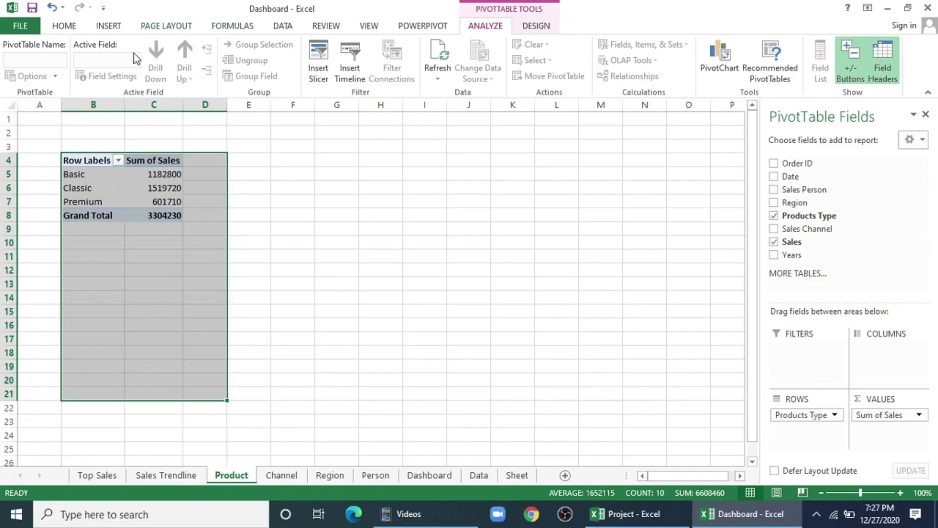
# Insert a 2-D area PivotChart from the Product sheet's PivotTable.
pyautogui.click(108, 25)
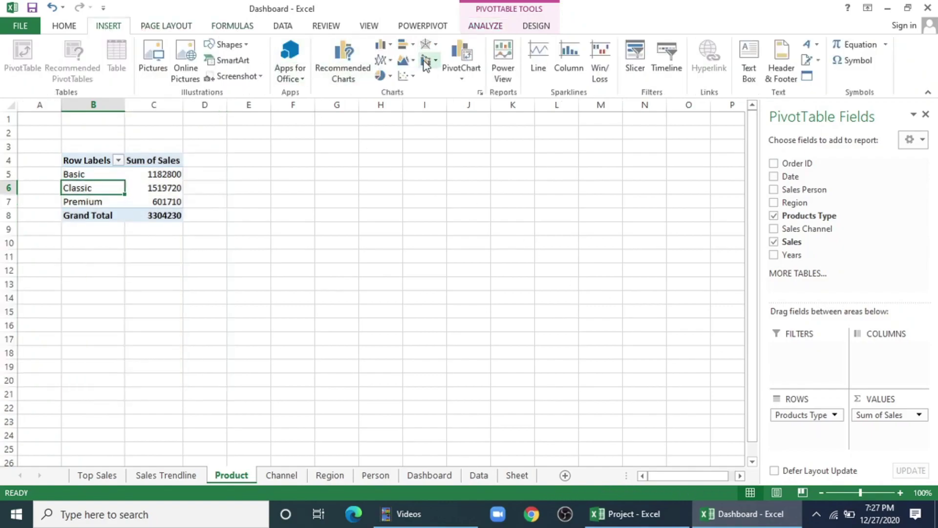
pyautogui.click(405, 60)
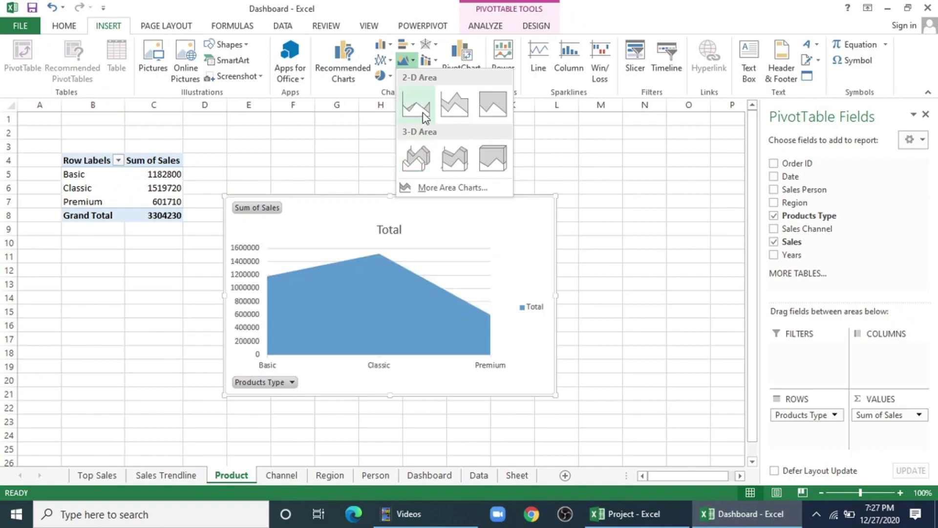
pyautogui.click(424, 117)
# Hide all field buttons on the area chart and delete its title, legend and gridlines.
pyautogui.rightClick(259, 208)
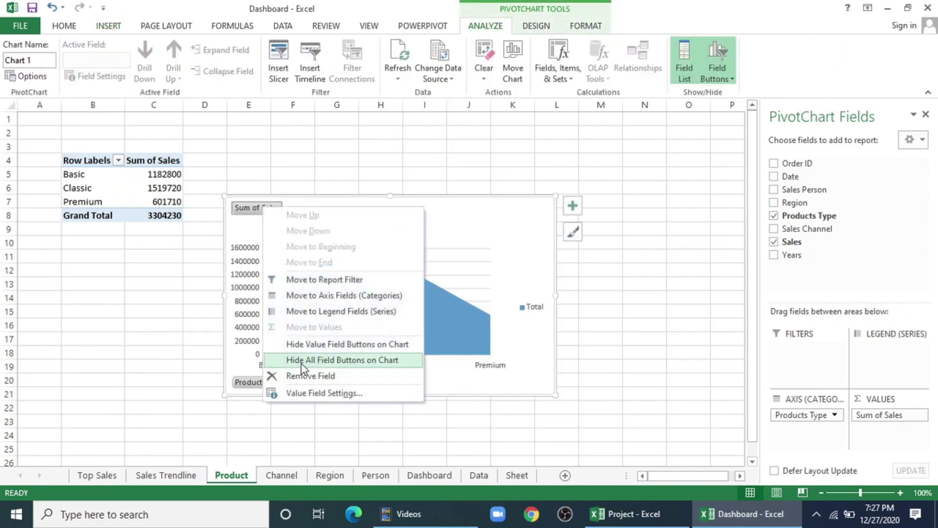
pyautogui.click(301, 364)
pyautogui.click(389, 209)
pyautogui.press('Delete')
pyautogui.click(511, 294)
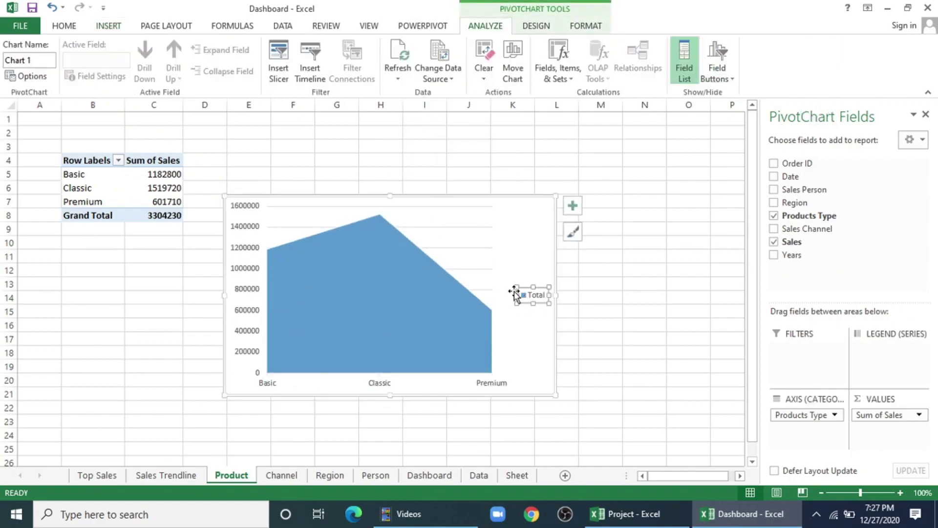
pyautogui.press('Delete')
pyautogui.click(433, 259)
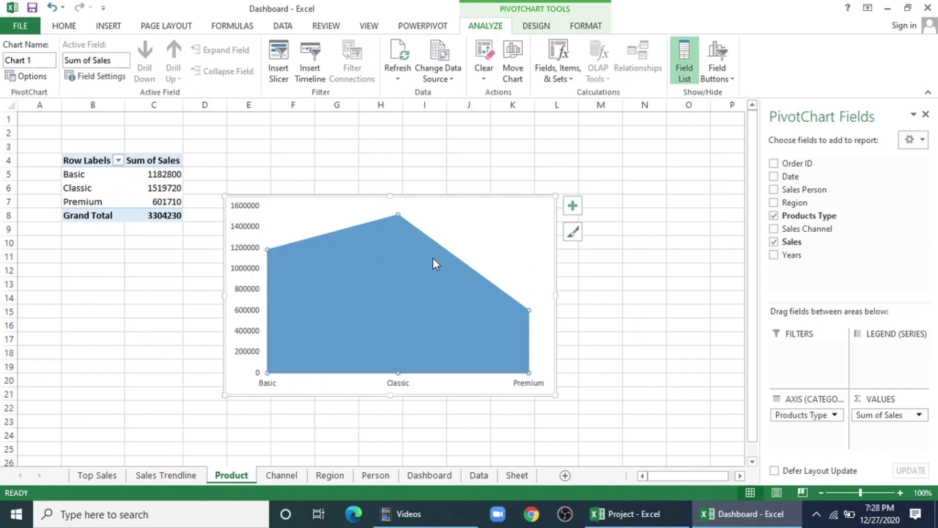
# Copy the area chart and paste it over the Products panel on the Dashboard sheet.
pyautogui.rightClick(499, 213)
pyautogui.click(488, 206)
pyautogui.rightClick(487, 205)
pyautogui.click(518, 212)
pyautogui.click(429, 475)
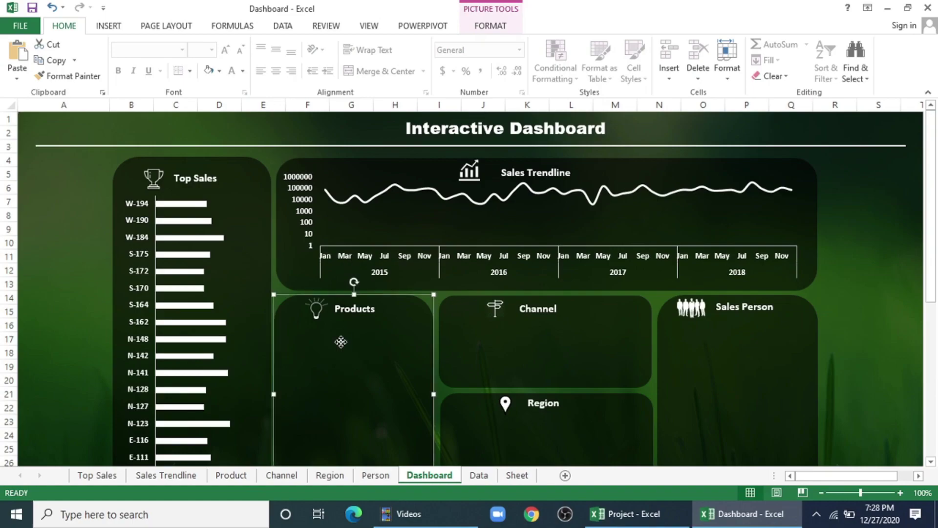
pyautogui.rightClick(340, 341)
pyautogui.click(359, 159)
# Remove the fill and outline of the pasted area chart.
pyautogui.scroll(-5, 372, 269)
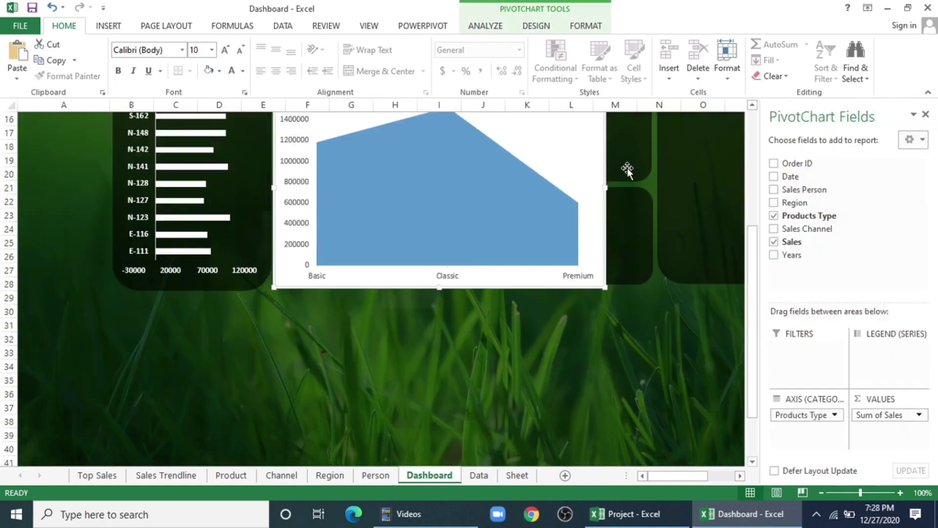
pyautogui.click(583, 27)
pyautogui.click(362, 44)
pyautogui.click(372, 60)
pyautogui.click(374, 60)
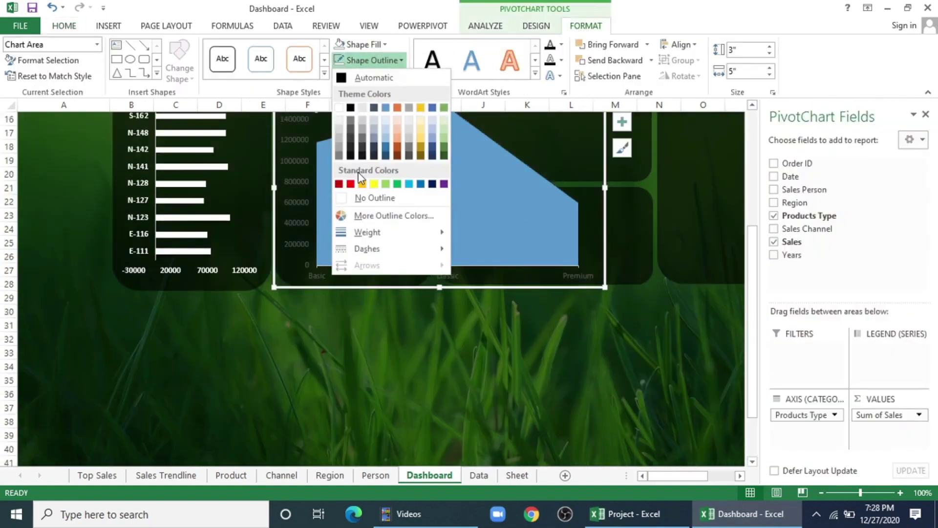
pyautogui.click(362, 198)
# Make the area chart's vertical and horizontal axis labels white and bold.
pyautogui.click(293, 187)
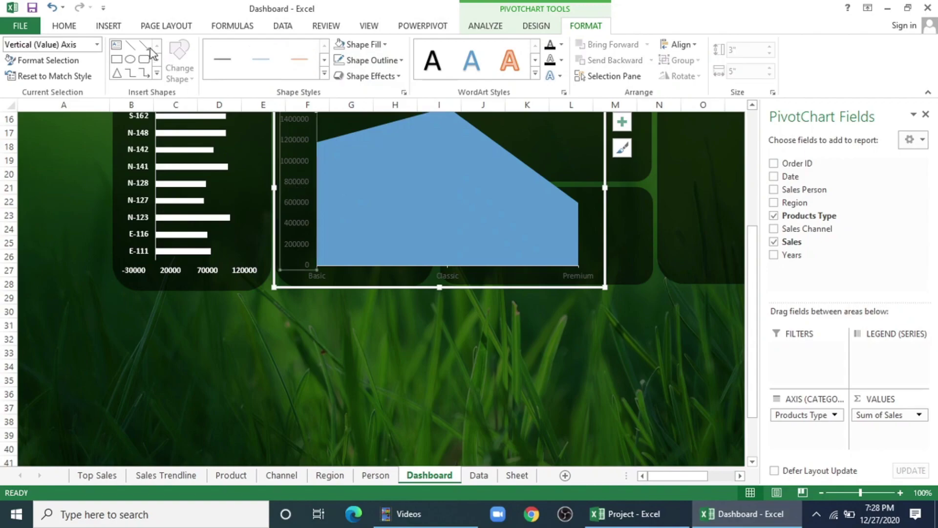
pyautogui.click(62, 26)
pyautogui.click(232, 71)
pyautogui.click(118, 71)
pyautogui.click(327, 275)
pyautogui.click(232, 71)
pyautogui.click(118, 71)
# Narrow the area chart to the Products panel's width and lower its upper edge to fit under the panel title.
pyautogui.scroll(5, 454, 355)
pyautogui.scroll(-4, 513, 340)
pyautogui.moveTo(606, 227); pyautogui.dragTo(429, 262)
pyautogui.scroll(4, 421, 338)
pyautogui.scroll(1, 421, 338)
pyautogui.moveTo(351, 294); pyautogui.dragTo(352, 308)
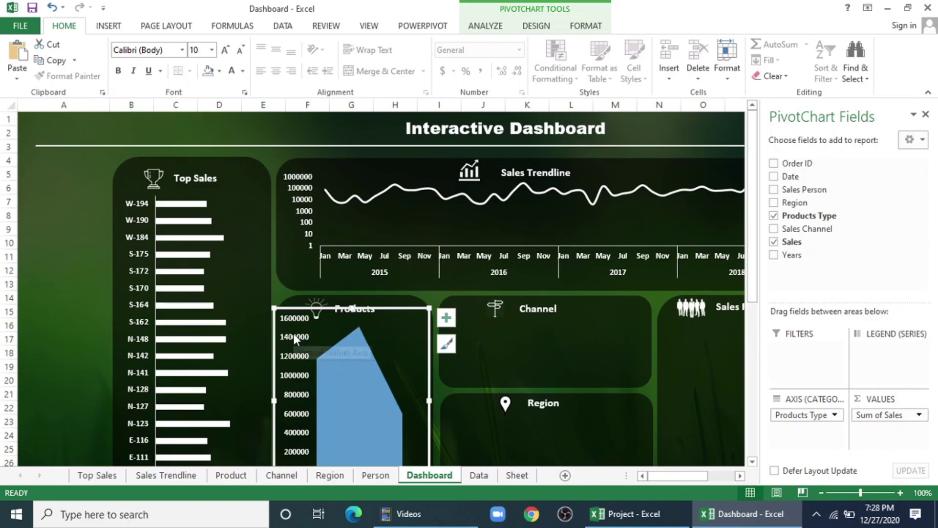
# Fill the area chart's data series with the standard light green color.
pyautogui.scroll(-2, 293, 334)
pyautogui.click(581, 26)
pyautogui.click(364, 45)
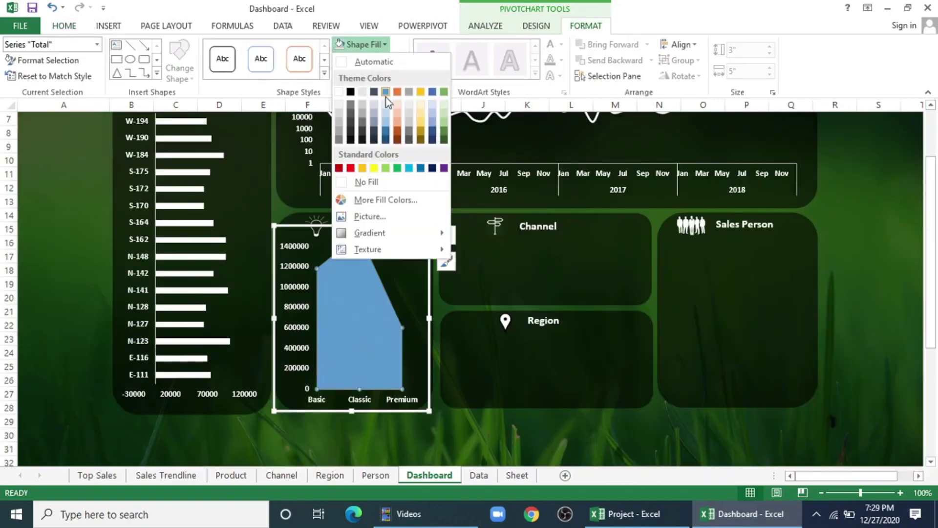
pyautogui.click(389, 169)
pyautogui.click(291, 315)
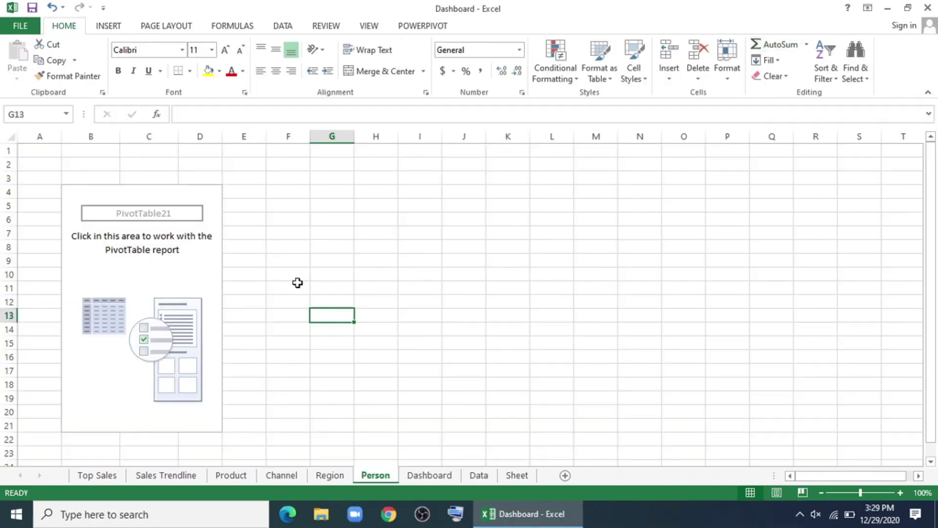
# Build the Person sheet's PivotTable with Sum of Sales as values and Sales Person as rows.
pyautogui.click(177, 274)
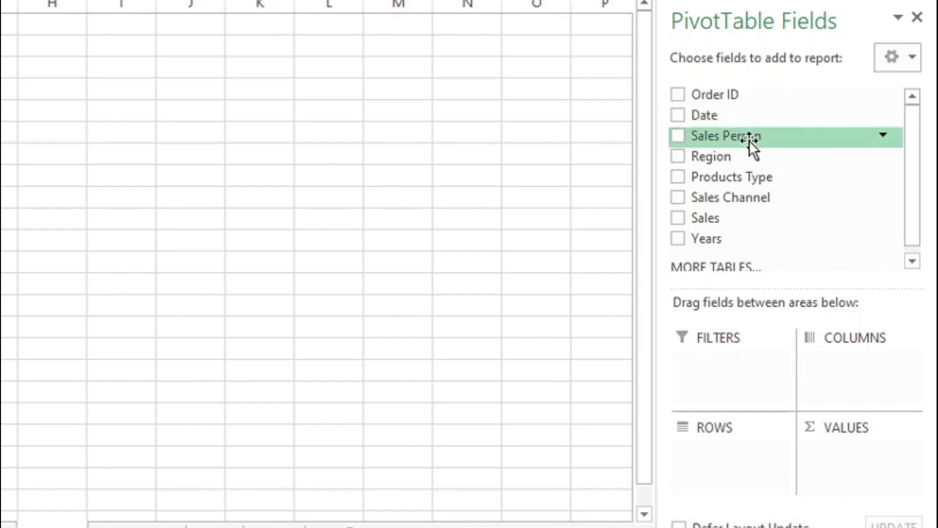
pyautogui.moveTo(747, 221); pyautogui.dragTo(843, 465)
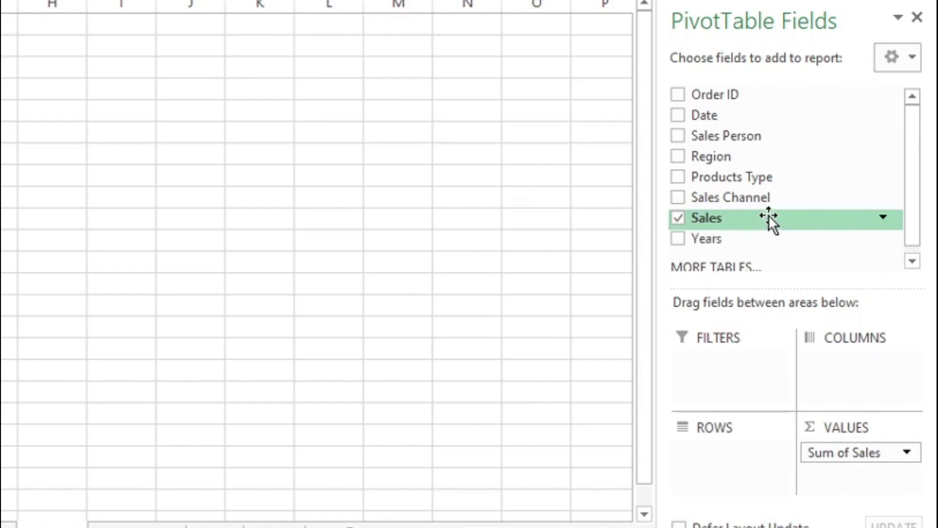
pyautogui.moveTo(764, 134); pyautogui.dragTo(759, 458)
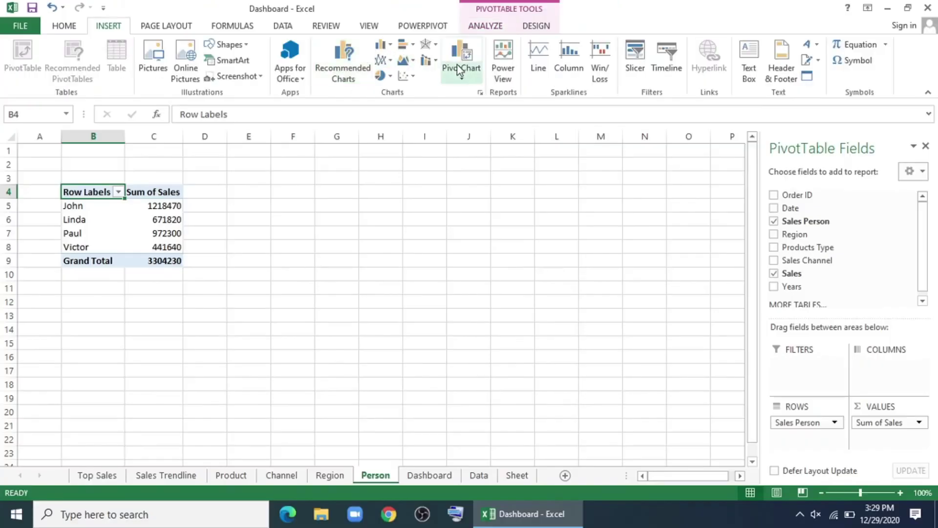
# Insert a 2-D clustered column PivotChart from the Person sheet's PivotTable and hide all its field buttons.
pyautogui.click(385, 44)
pyautogui.click(394, 91)
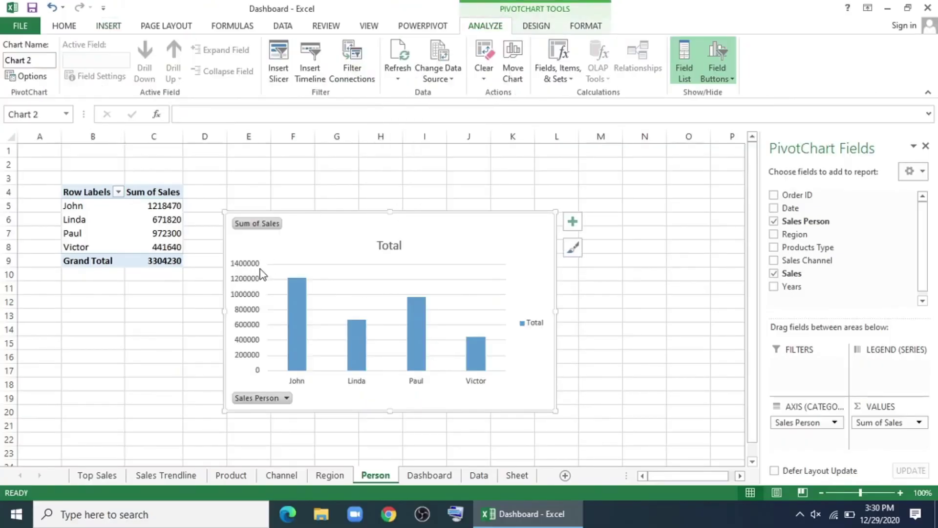
pyautogui.rightClick(253, 224)
pyautogui.click(294, 378)
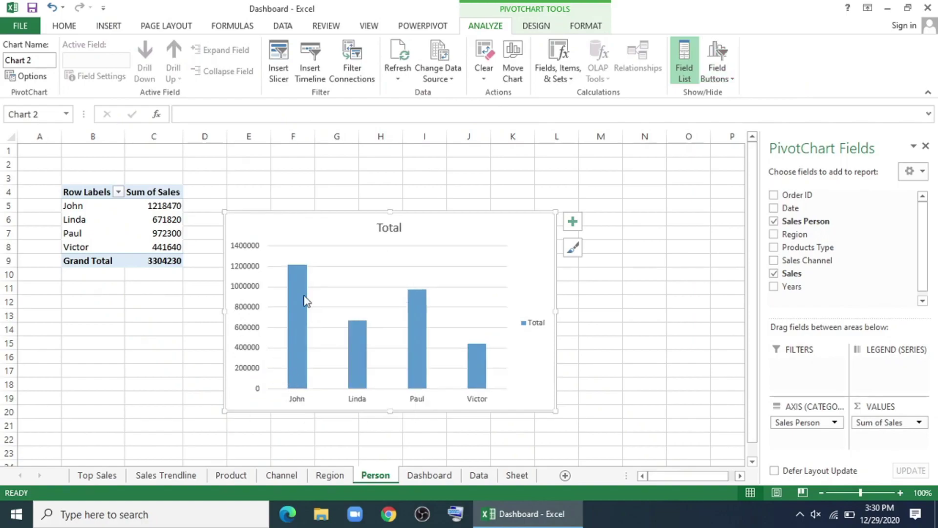
# Delete the column chart's gridlines, title and legend.
pyautogui.click(319, 288)
pyautogui.click(387, 227)
pyautogui.rightClick(387, 227)
pyautogui.click(406, 236)
pyautogui.press('Delete')
# Copy the column chart into the Dashboard sheet and move it over the Sales Person panel.
pyautogui.rightClick(496, 217)
pyautogui.click(520, 209)
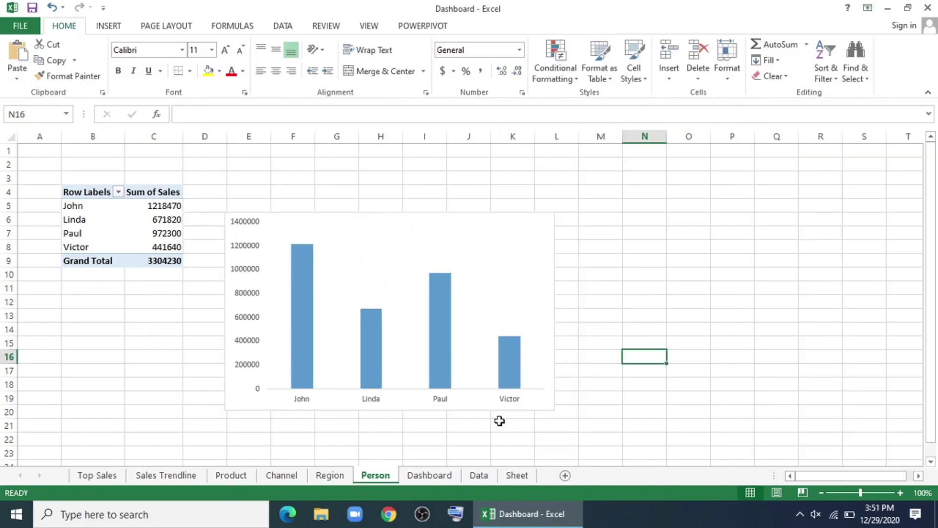
pyautogui.click(430, 475)
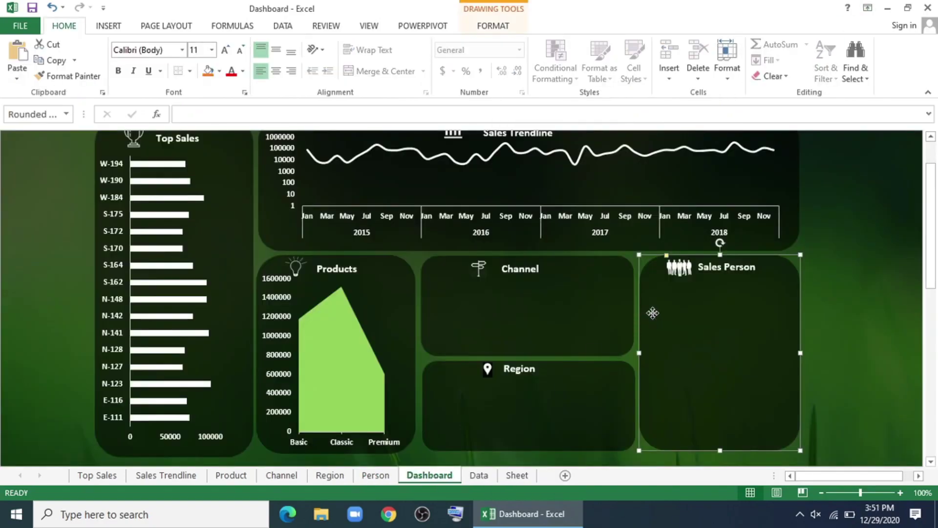
pyautogui.hotkey('ctrl', 'v')
pyautogui.moveTo(827, 262); pyautogui.dragTo(687, 257)
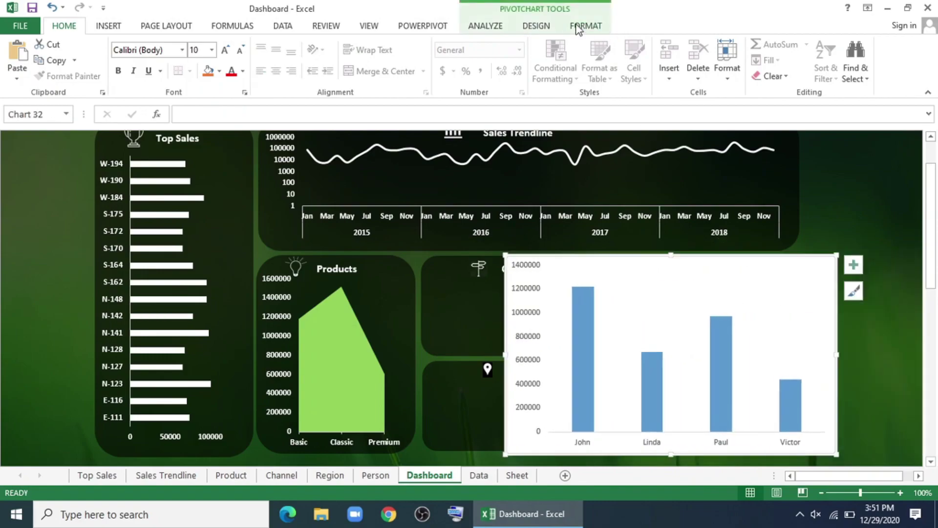
# Remove the fill and outline of the pasted column chart.
pyautogui.click(584, 26)
pyautogui.click(362, 44)
pyautogui.click(362, 183)
pyautogui.click(374, 59)
pyautogui.click(364, 198)
# Make the value axis labels of the column chart on the Dashboard white and bold.
pyautogui.click(527, 342)
pyautogui.click(64, 26)
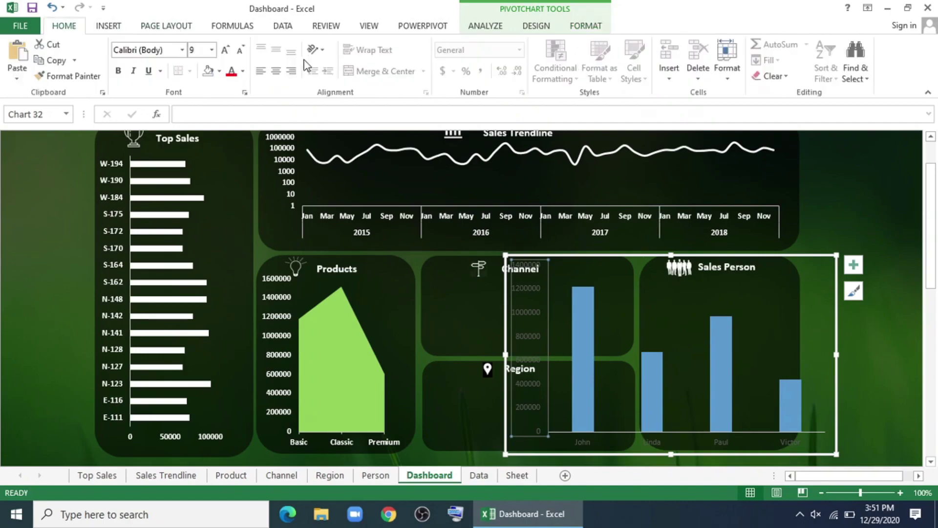
pyautogui.click(243, 74)
pyautogui.click(230, 108)
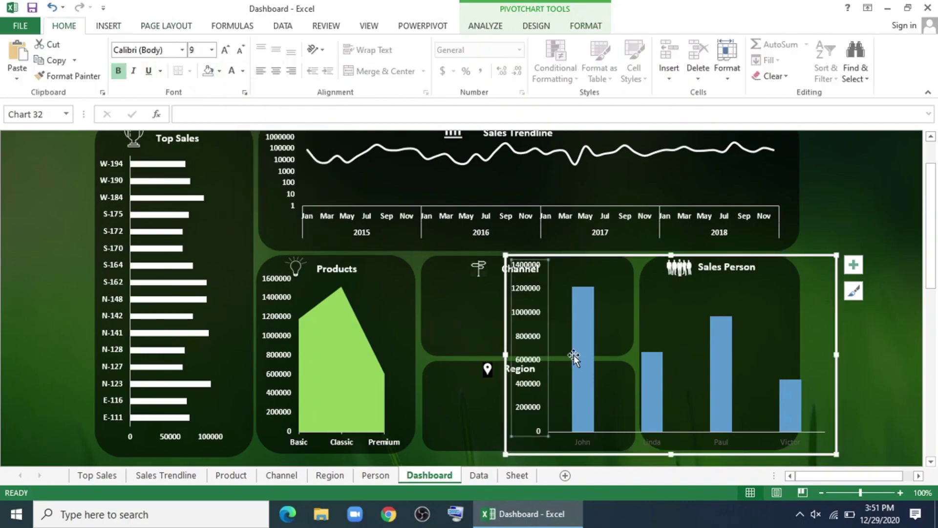
# Shrink the column chart and move it so it fits inside the Sales Person panel beneath the title.
pyautogui.moveTo(761, 257)
pyautogui.mouseDown()
pyautogui.moveTo(882, 267)
pyautogui.moveTo(747, 258)
pyautogui.mouseUp()
pyautogui.moveTo(829, 465); pyautogui.dragTo(792, 308)
pyautogui.scroll(5, 792, 318)
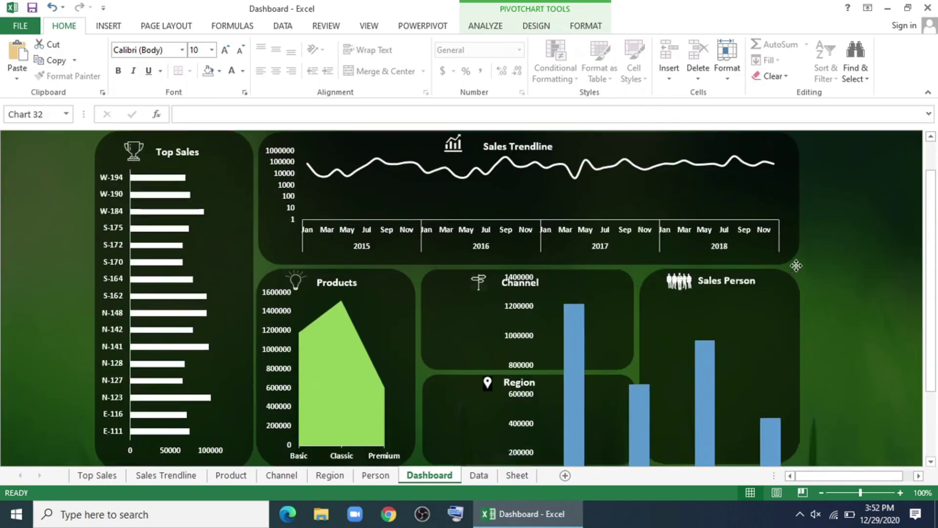
pyautogui.scroll(-1, 813, 427)
pyautogui.moveTo(813, 437); pyautogui.dragTo(796, 380)
pyautogui.moveTo(667, 308)
pyautogui.mouseDown()
pyautogui.moveTo(808, 321)
pyautogui.moveTo(790, 338)
pyautogui.moveTo(799, 340)
pyautogui.mouseUp()
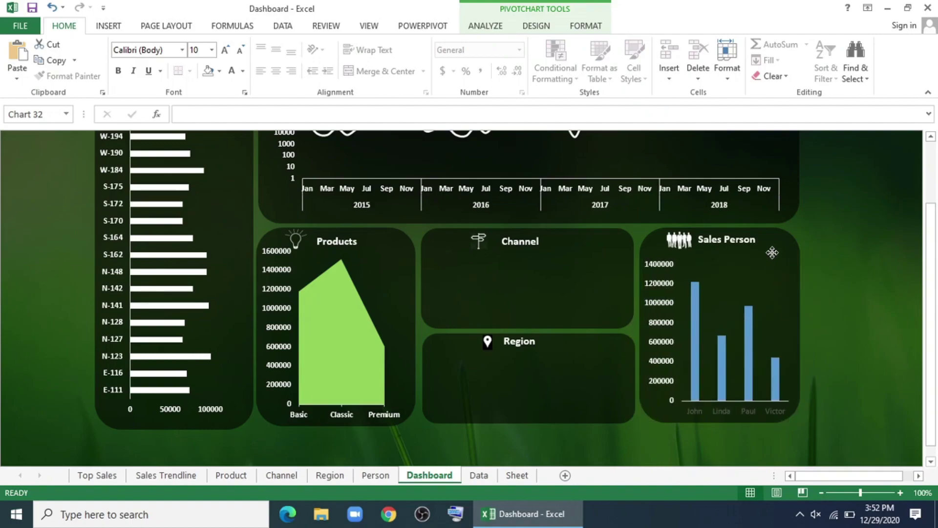
# Make the column chart's category axis labels white and bold, and extend the chart slightly upward.
pyautogui.click(761, 270)
pyautogui.click(720, 409)
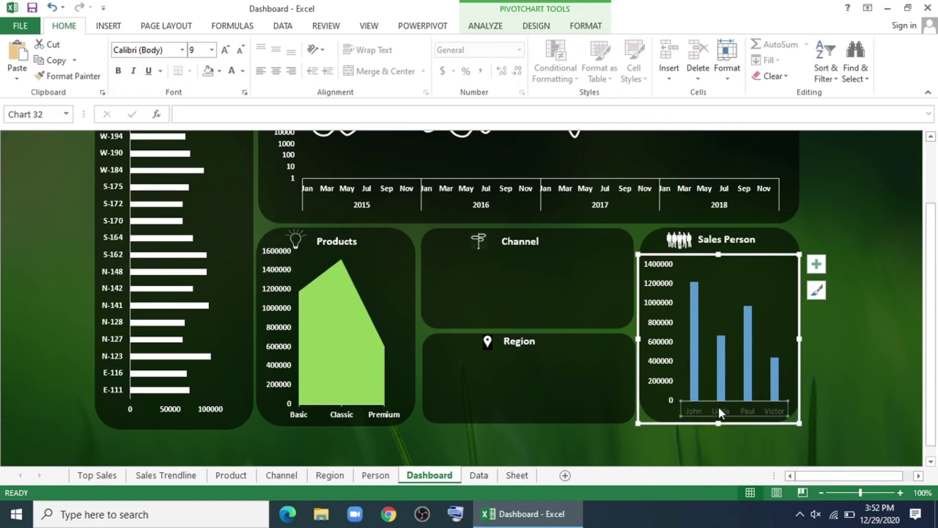
pyautogui.click(232, 71)
pyautogui.hotkey('ctrl', 'b')
pyautogui.moveTo(719, 254)
pyautogui.mouseDown()
pyautogui.moveTo(719, 238)
pyautogui.moveTo(718, 247)
pyautogui.mouseUp()
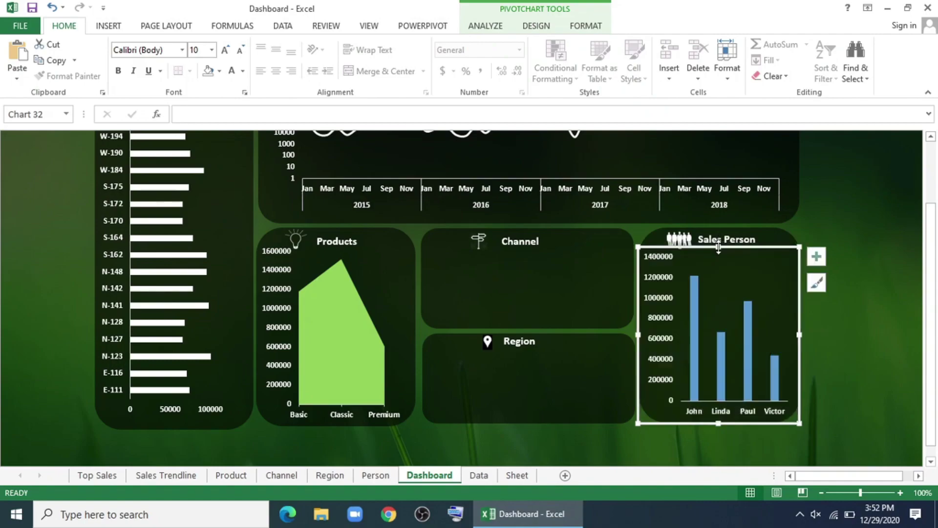
# Fill the first column of the Sales Person chart with green and the second with Green, Accent 6, Lighter 60%.
pyautogui.click(696, 362)
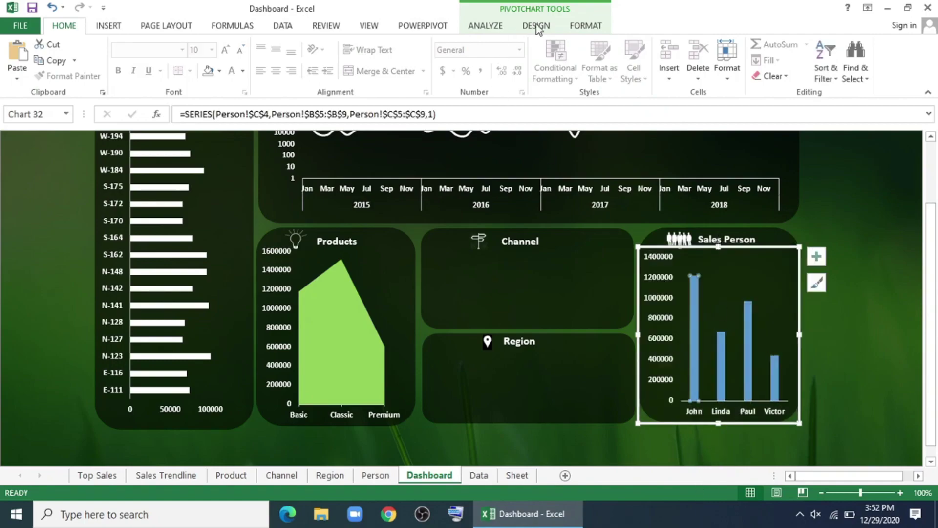
pyautogui.click(586, 25)
pyautogui.click(364, 44)
pyautogui.click(404, 161)
pyautogui.click(721, 366)
pyautogui.click(364, 44)
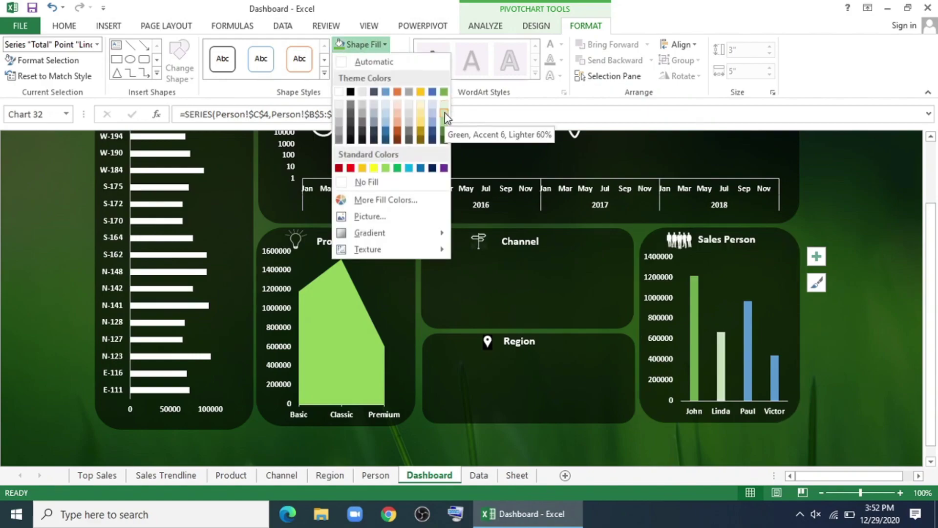
pyautogui.click(444, 116)
# Fill the third column of the Sales Person chart with light green and the fourth with a pale orange tint.
pyautogui.click(747, 352)
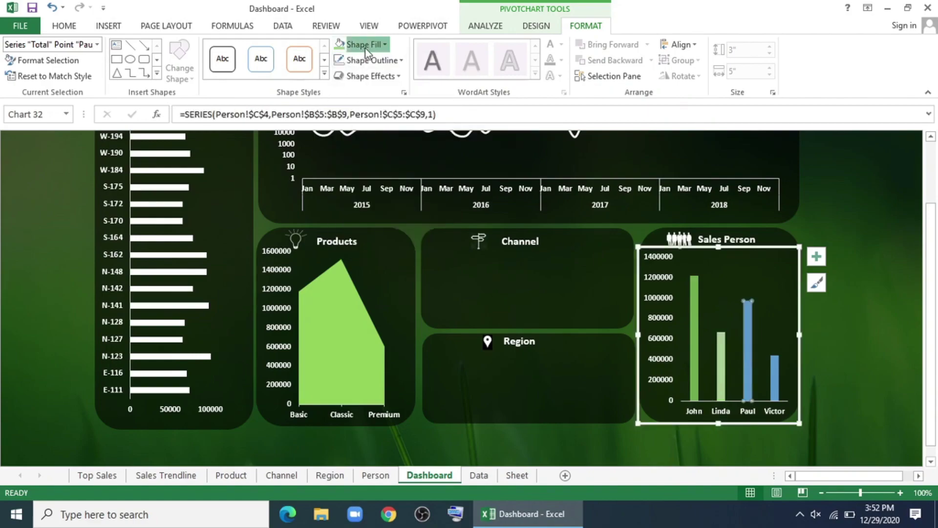
pyautogui.click(364, 44)
pyautogui.click(386, 168)
pyautogui.click(774, 377)
pyautogui.click(364, 44)
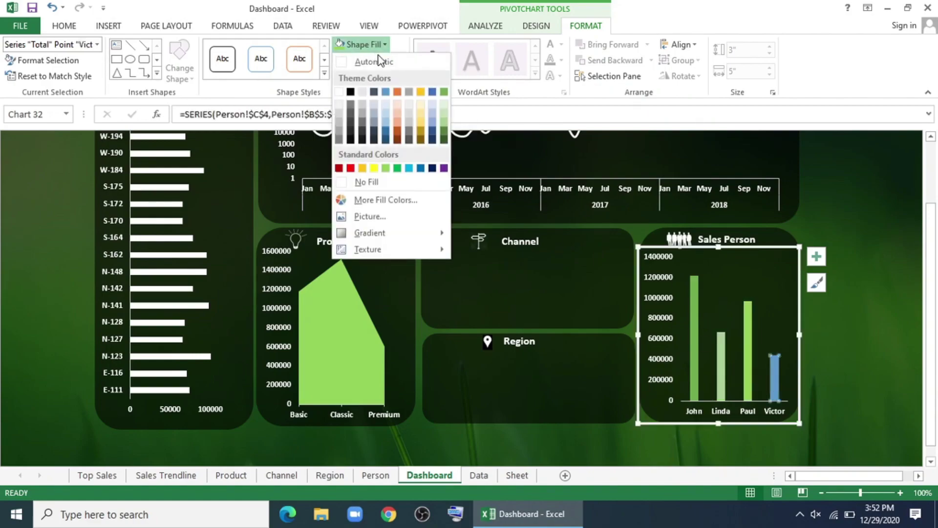
pyautogui.click(400, 107)
pyautogui.click(872, 387)
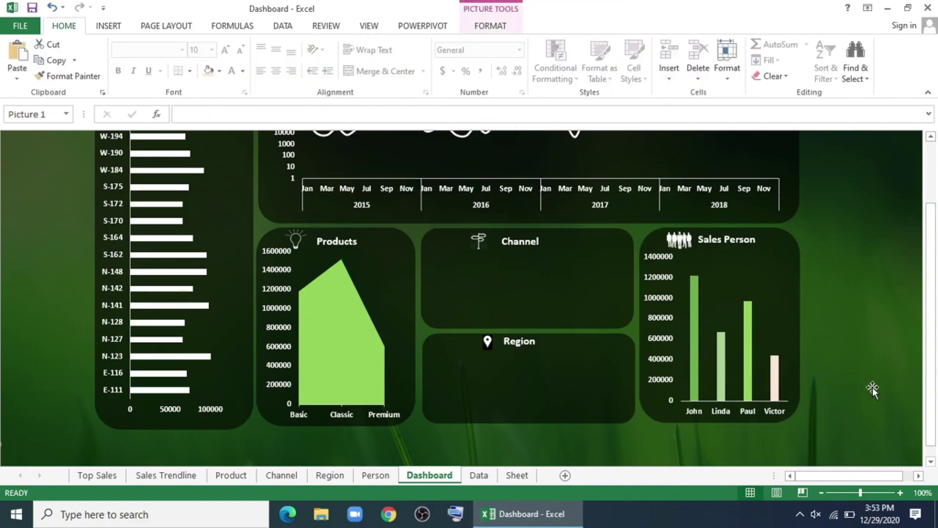
pyautogui.scroll(3, 498, 402)
# Build the Channel sheet's PivotTable with Sales Channel as rows and Sales as summed values.
pyautogui.click(279, 474)
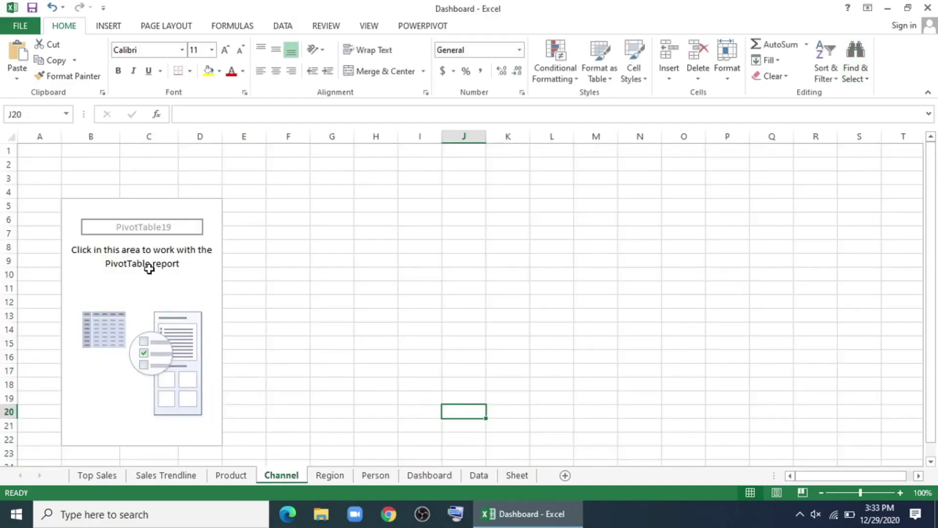
pyautogui.click(149, 269)
pyautogui.click(489, 25)
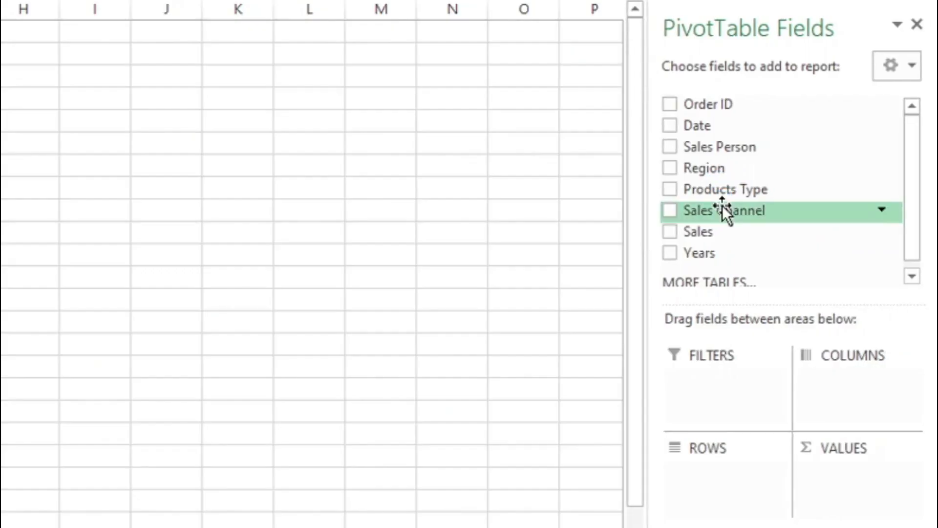
pyautogui.moveTo(802, 260); pyautogui.dragTo(806, 430)
pyautogui.moveTo(731, 226); pyautogui.dragTo(853, 490)
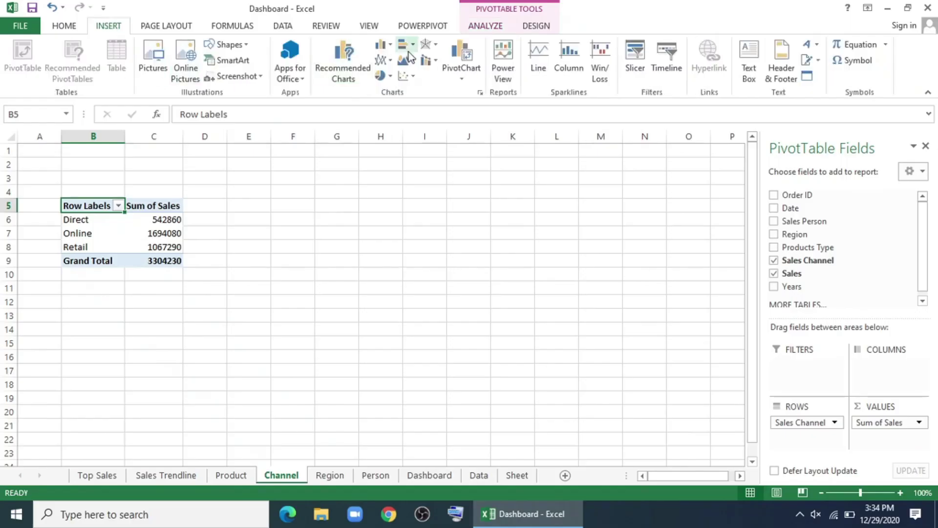
# Insert a filled radar PivotChart from the Channel PivotTable and remove its title and value axis labels.
pyautogui.click(439, 45)
pyautogui.click(528, 207)
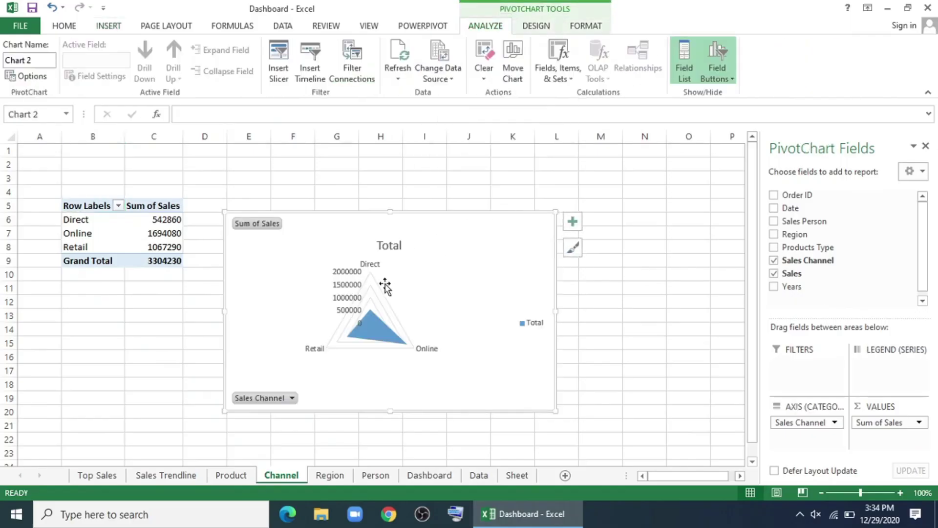
pyautogui.press('Delete')
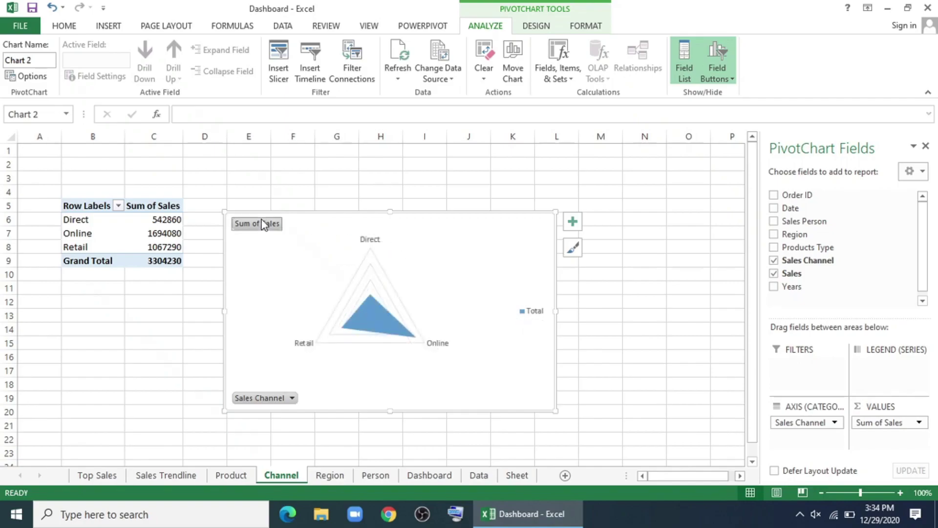
# Hide all field buttons on the radar chart and delete its legend.
pyautogui.rightClick(263, 223)
pyautogui.click(290, 368)
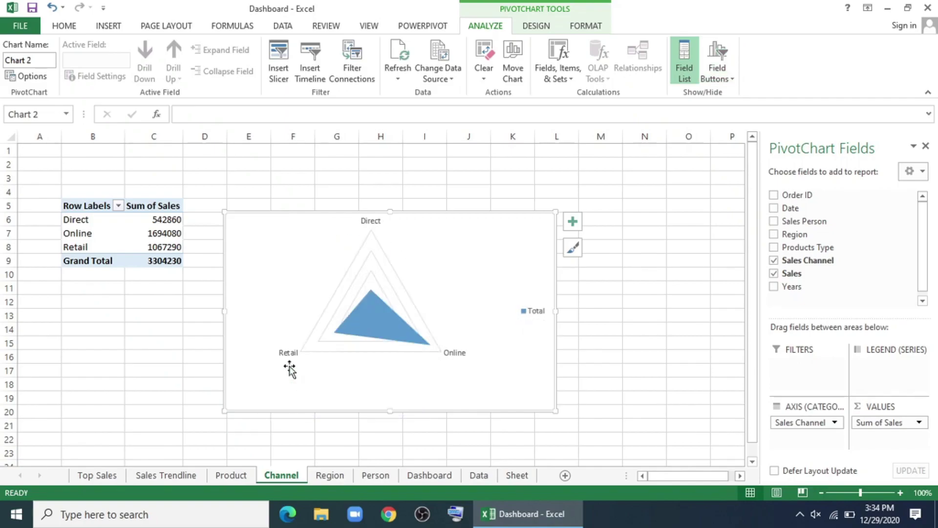
pyautogui.click(533, 310)
pyautogui.press('Delete')
# Copy the radar chart from the Channel sheet and paste it into the Dashboard sheet at the Channel panel.
pyautogui.rightClick(496, 215)
pyautogui.click(521, 211)
pyautogui.click(578, 430)
pyautogui.click(430, 475)
pyautogui.scroll(-2, 494, 387)
pyautogui.click(493, 387)
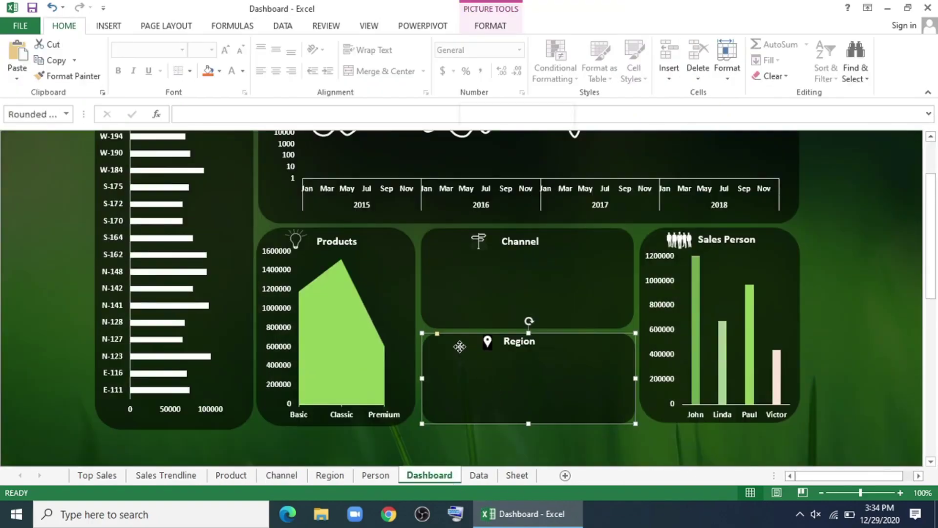
pyautogui.rightClick(453, 354)
pyautogui.press('Escape')
pyautogui.rightClick(438, 243)
pyautogui.click(468, 304)
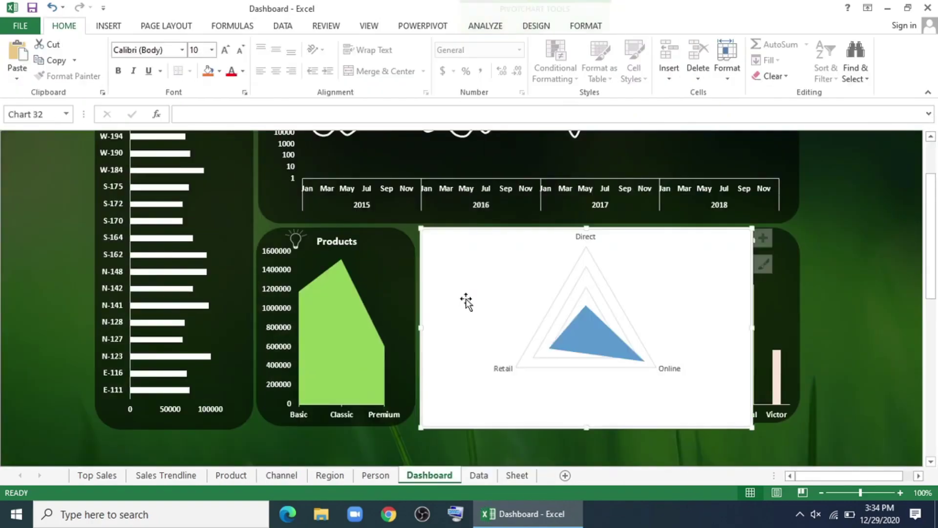
# Remove the fill and outline of the pasted radar chart.
pyautogui.click(586, 26)
pyautogui.click(364, 44)
pyautogui.click(367, 182)
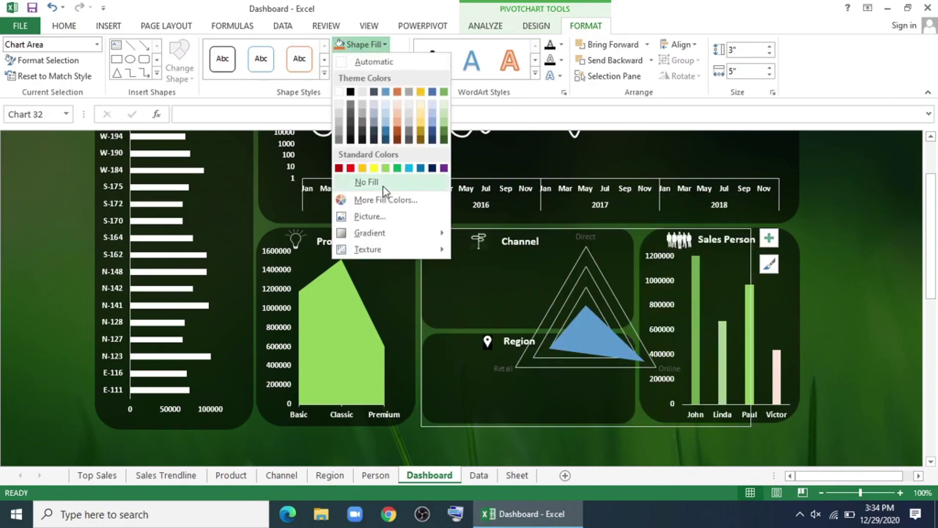
pyautogui.click(365, 59)
pyautogui.click(376, 200)
# Make the radar chart's category labels white and bold, and shrink the chart to about the Channel panel's width.
pyautogui.click(572, 240)
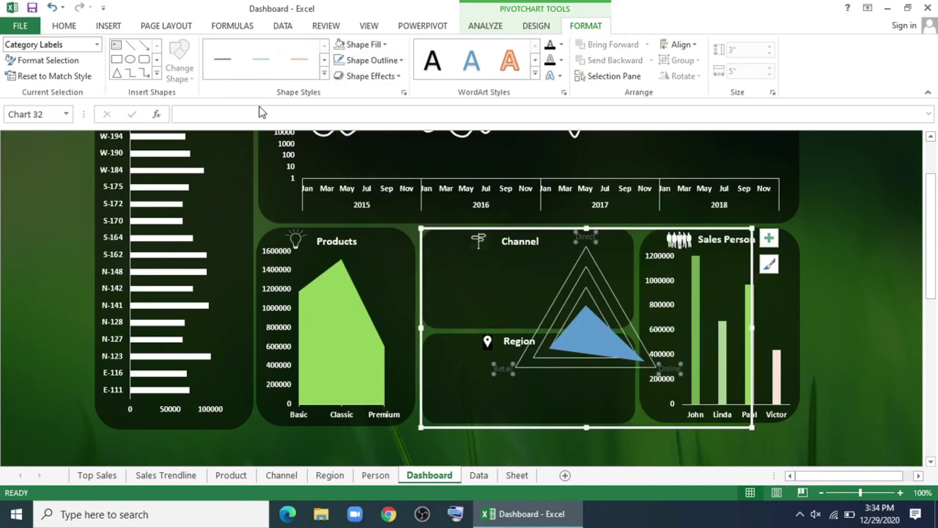
pyautogui.click(64, 26)
pyautogui.click(243, 71)
pyautogui.click(236, 118)
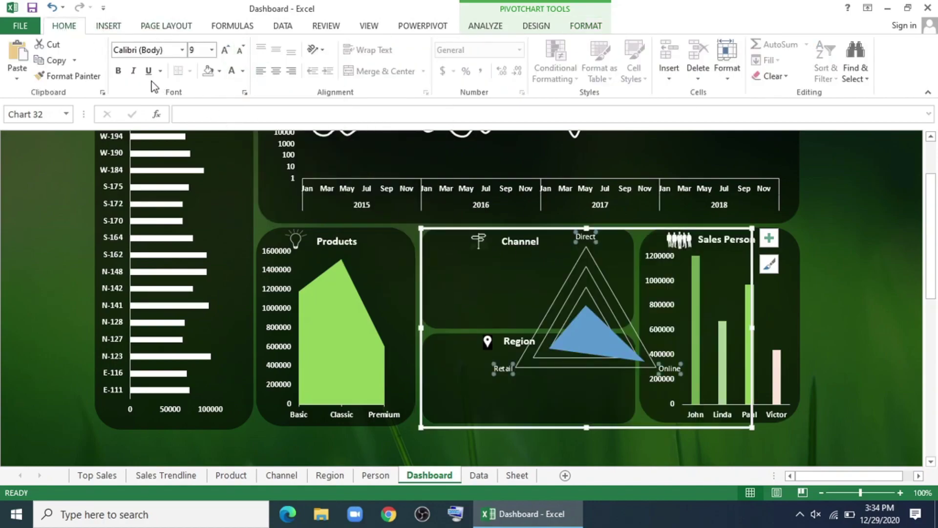
pyautogui.moveTo(751, 428); pyautogui.dragTo(629, 355)
# Fill the radar chart's data series with orange.
pyautogui.click(528, 300)
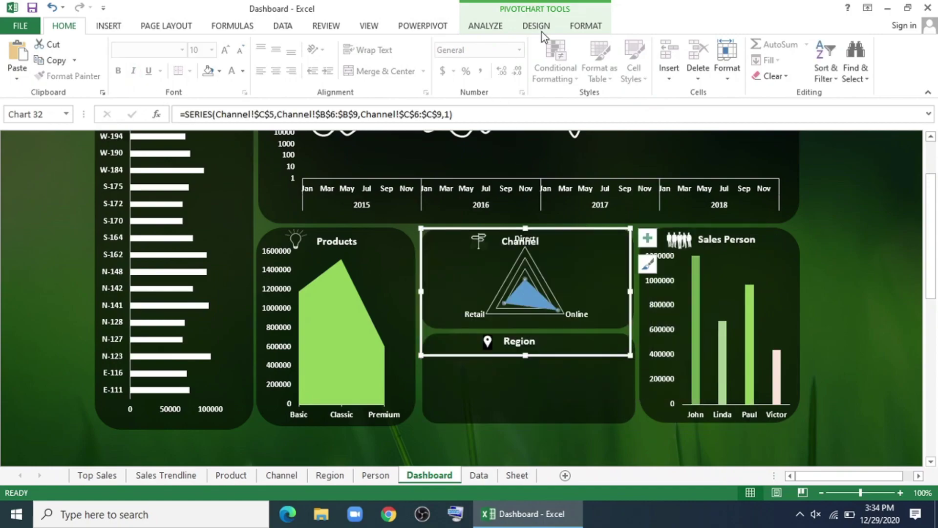
pyautogui.click(586, 26)
pyautogui.click(364, 44)
pyautogui.click(403, 90)
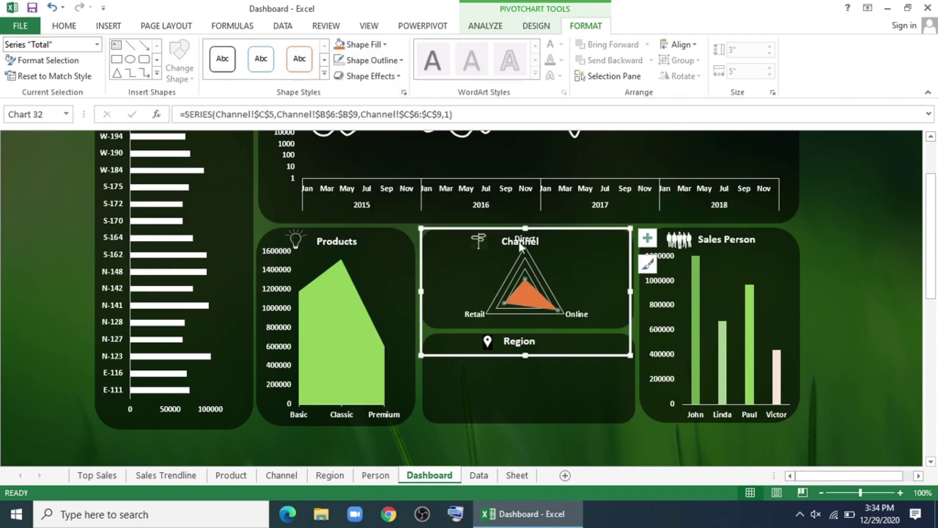
# Adjust the radar chart and its plot area to fit beneath the Channel title, sizing the chart about 1.39 by 2.94 inches.
pyautogui.moveTo(611, 355)
pyautogui.mouseDown()
pyautogui.moveTo(607, 367)
pyautogui.moveTo(618, 367)
pyautogui.moveTo(619, 355)
pyautogui.mouseUp()
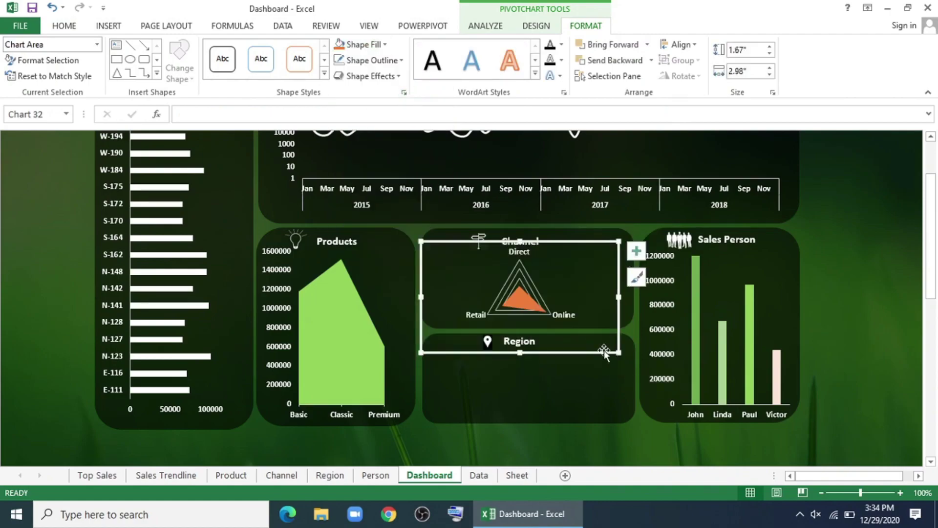
pyautogui.click(553, 280)
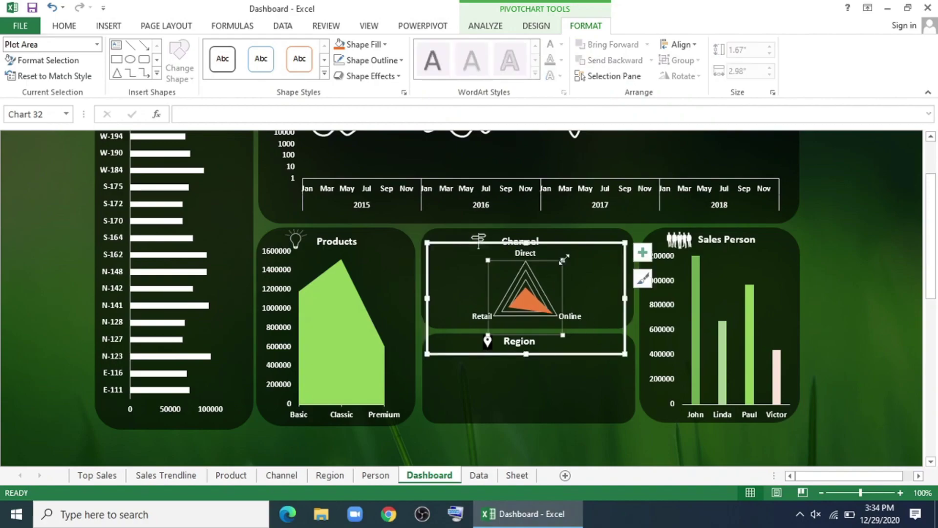
pyautogui.moveTo(563, 264); pyautogui.dragTo(574, 266)
pyautogui.moveTo(623, 241); pyautogui.dragTo(621, 249)
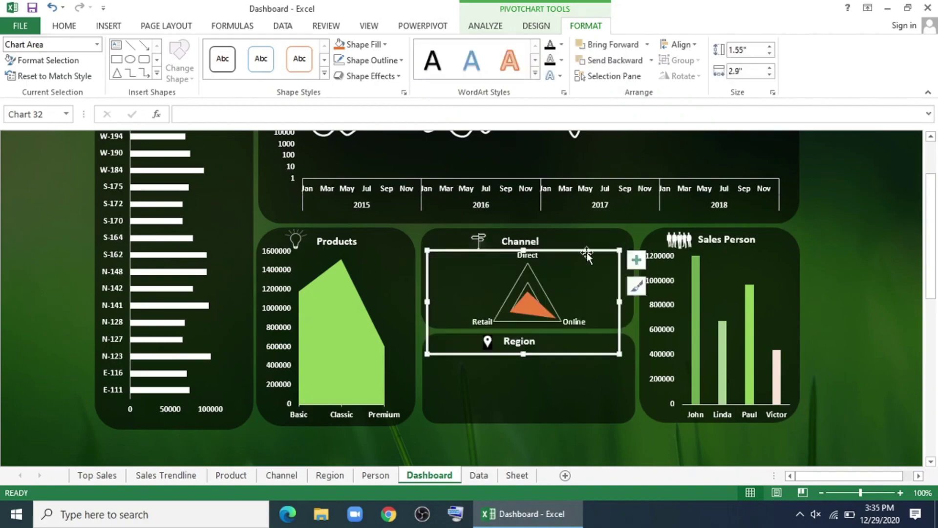
pyautogui.click(624, 428)
pyautogui.click(572, 250)
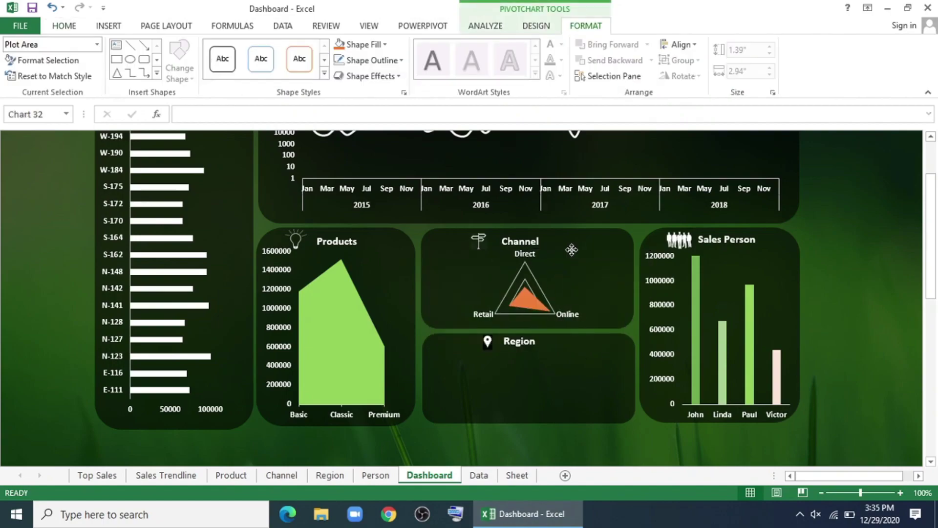
pyautogui.click(624, 452)
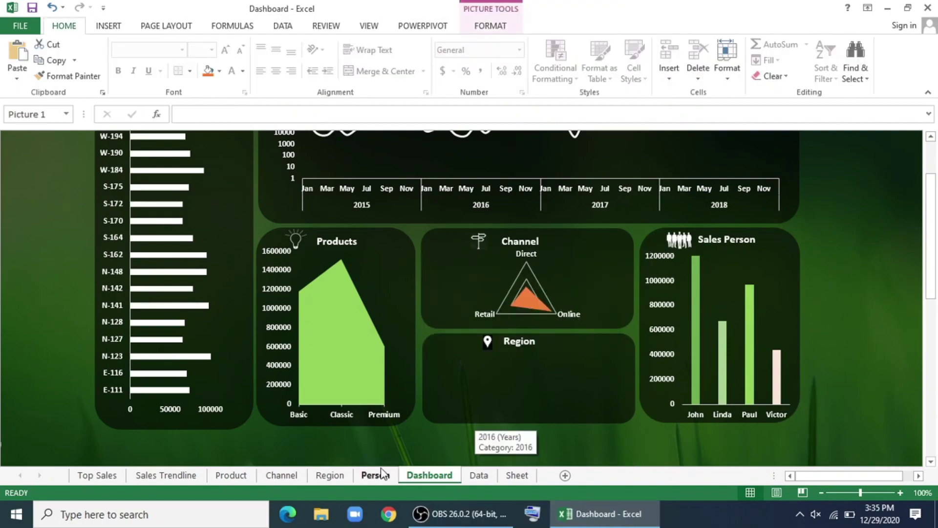
# Show the field list on the Region sheet and build its PivotTable with Region as rows and Sales as summed values.
pyautogui.click(330, 475)
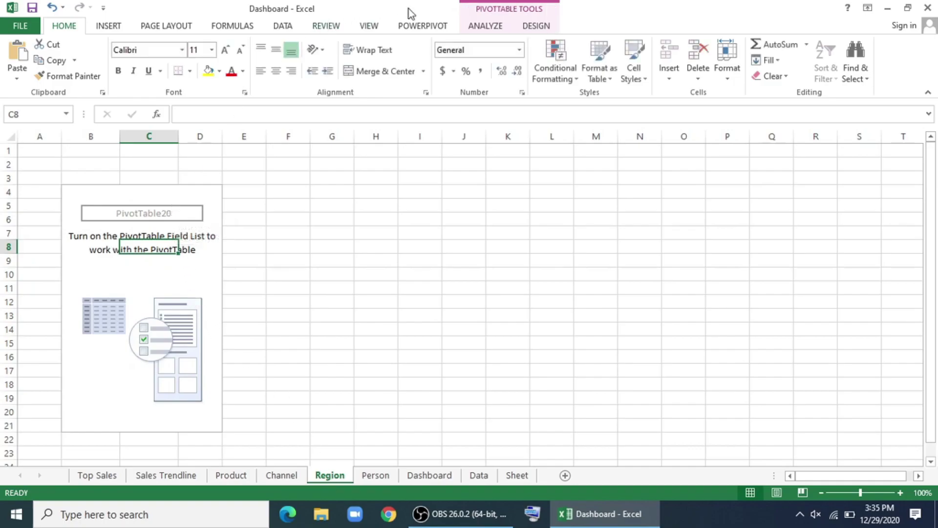
pyautogui.click(483, 30)
pyautogui.click(821, 63)
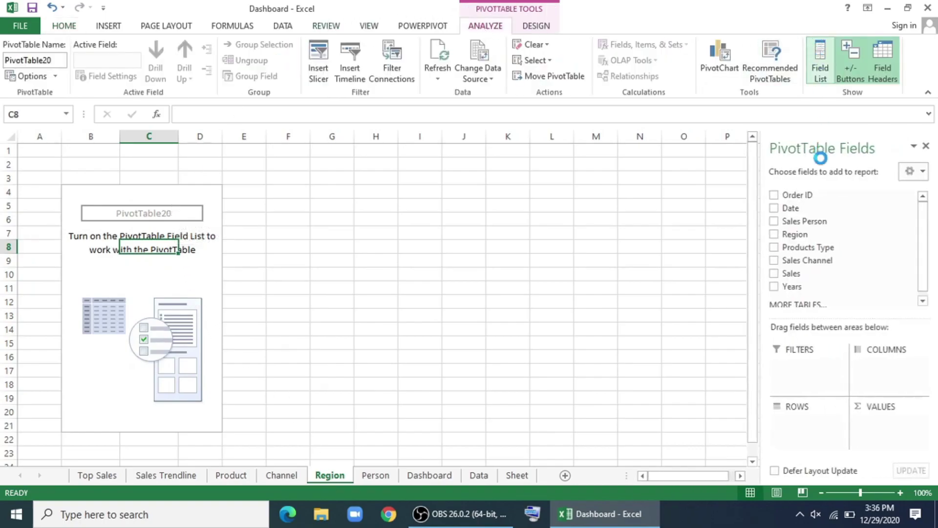
pyautogui.moveTo(718, 165); pyautogui.dragTo(733, 484)
pyautogui.moveTo(734, 218); pyautogui.dragTo(833, 484)
# Insert a doughnut PivotChart from the Region sheet's PivotTable.
pyautogui.click(108, 25)
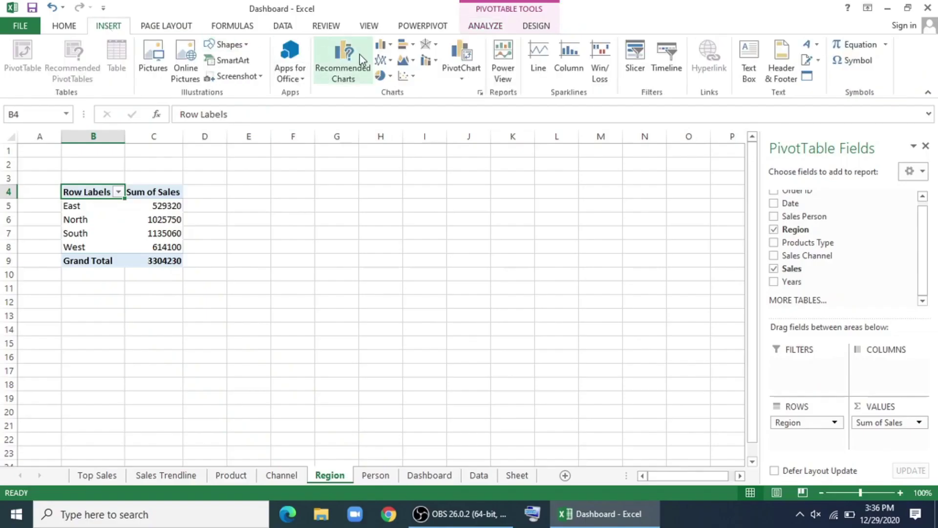
pyautogui.click(383, 75)
pyautogui.click(393, 228)
# Reduce the doughnut hole size of the chart's data series to thicken the ring.
pyautogui.click(404, 290)
pyautogui.rightClick(405, 290)
pyautogui.press('Escape')
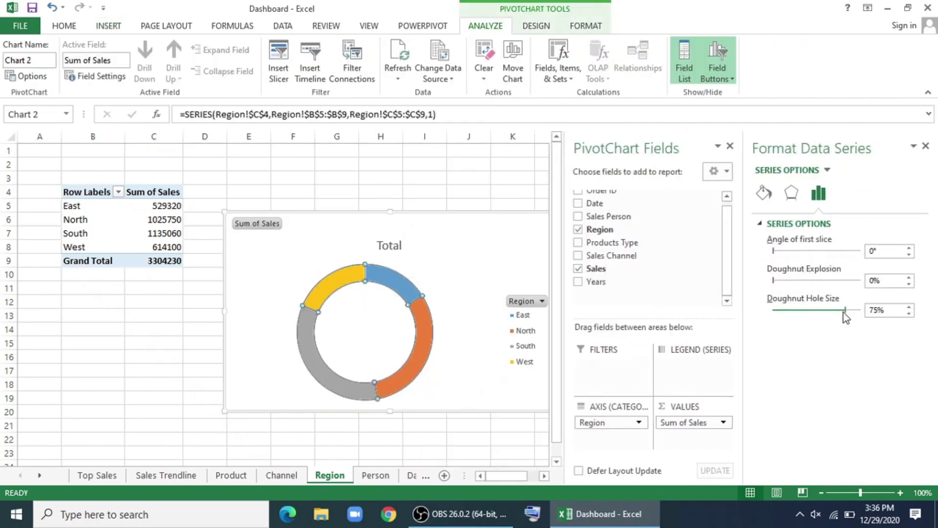
pyautogui.moveTo(843, 310); pyautogui.dragTo(816, 313)
pyautogui.click(926, 146)
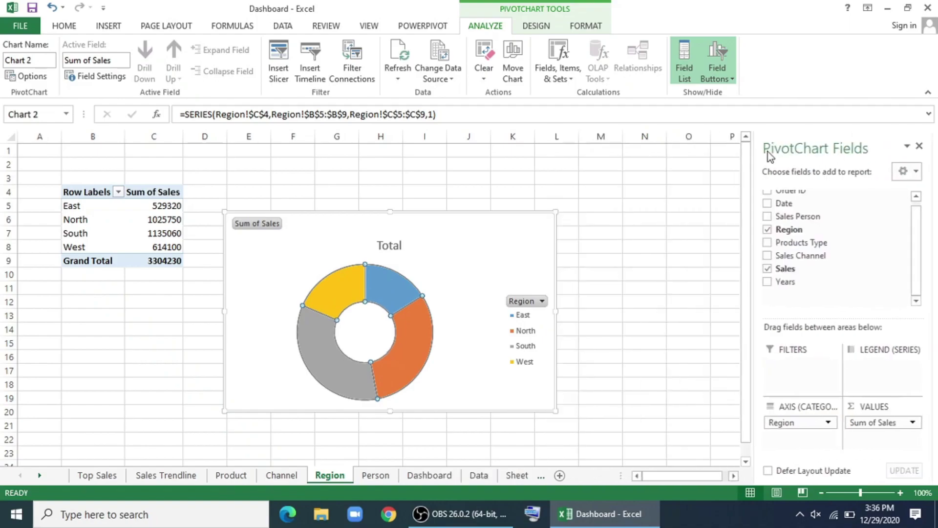
# Hide the field list and all field buttons on the Region doughnut chart, and delete its Total title.
pyautogui.click(684, 61)
pyautogui.rightClick(262, 225)
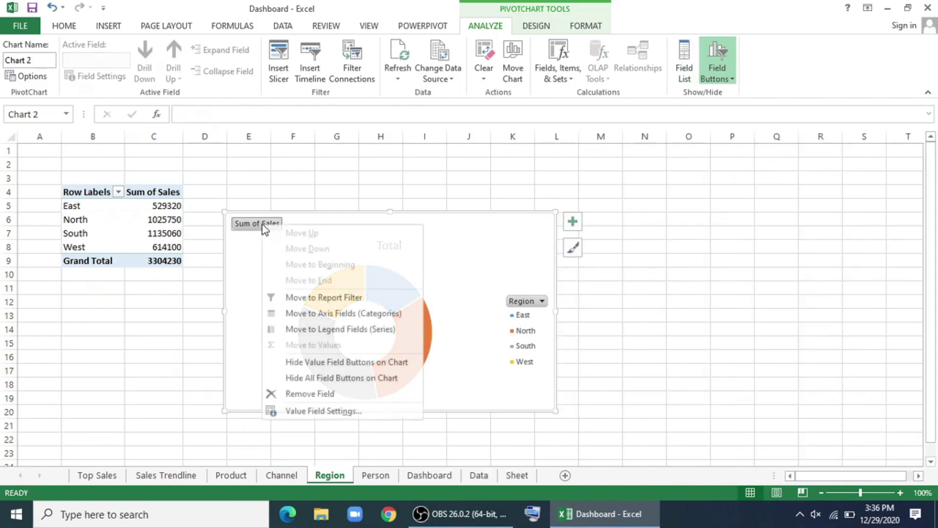
pyautogui.click(274, 377)
pyautogui.click(387, 226)
pyautogui.press('Delete')
# Copy the doughnut chart from the Region sheet and paste it onto the Dashboard sheet.
pyautogui.rightClick(441, 216)
pyautogui.click(470, 210)
pyautogui.click(429, 475)
pyautogui.rightClick(458, 378)
pyautogui.click(484, 190)
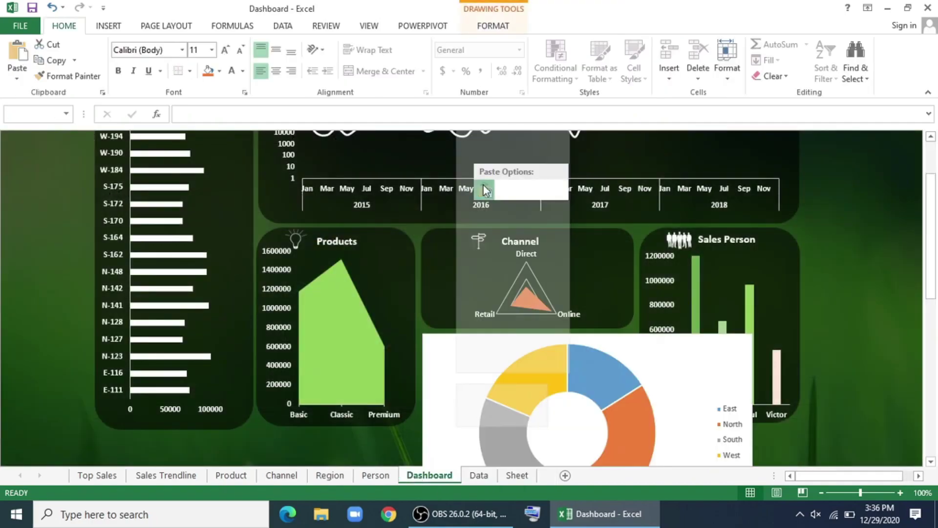
# Remove the pasted doughnut chart's background fill and outline, as well as the outlines around its slices.
pyautogui.scroll(-3, 659, 408)
pyautogui.click(586, 25)
pyautogui.click(338, 49)
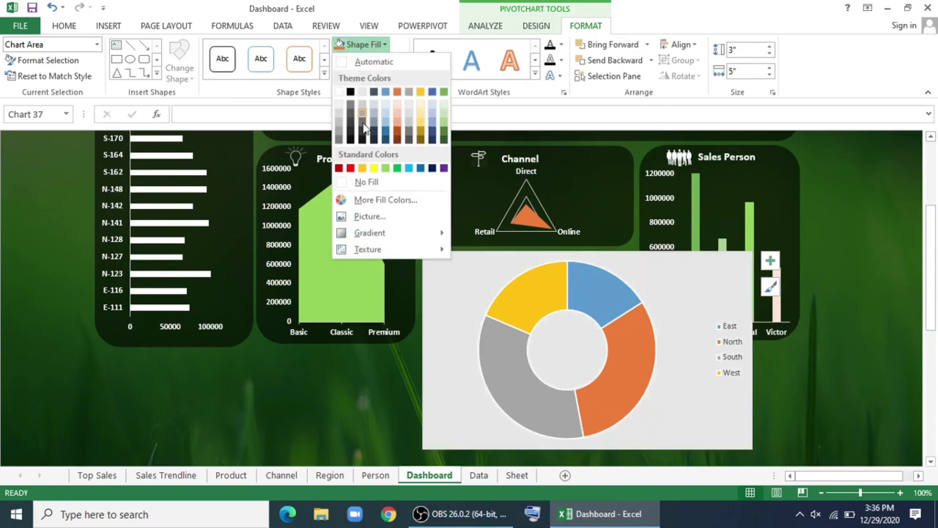
pyautogui.click(365, 181)
pyautogui.click(372, 60)
pyautogui.click(363, 199)
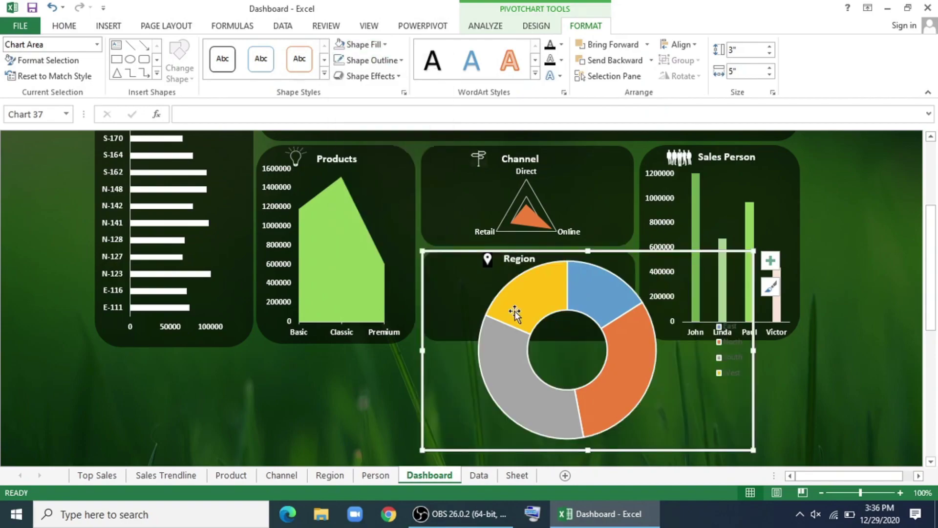
pyautogui.click(503, 293)
pyautogui.click(373, 60)
pyautogui.click(375, 199)
# Fill the doughnut's South slice with standard light green and its West slice with the palest theme green.
pyautogui.click(503, 389)
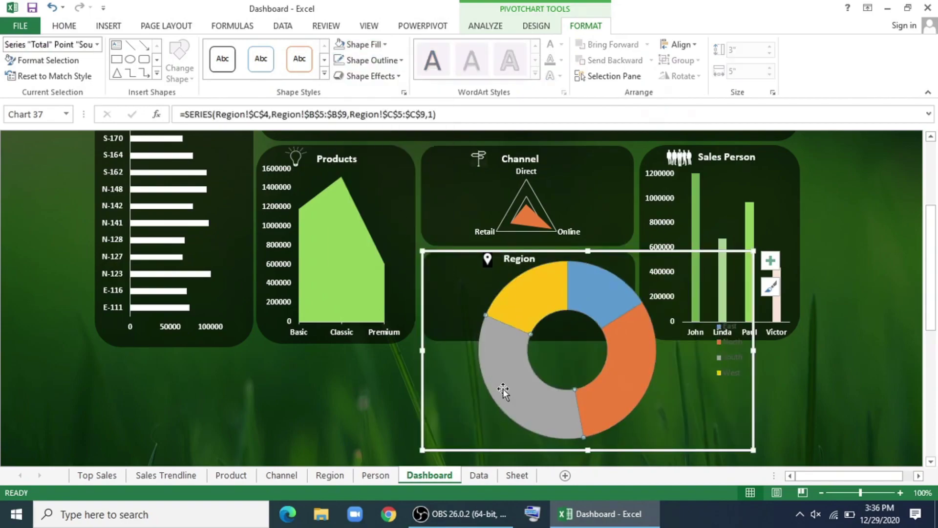
pyautogui.click(382, 46)
pyautogui.click(388, 161)
pyautogui.click(534, 310)
pyautogui.click(356, 48)
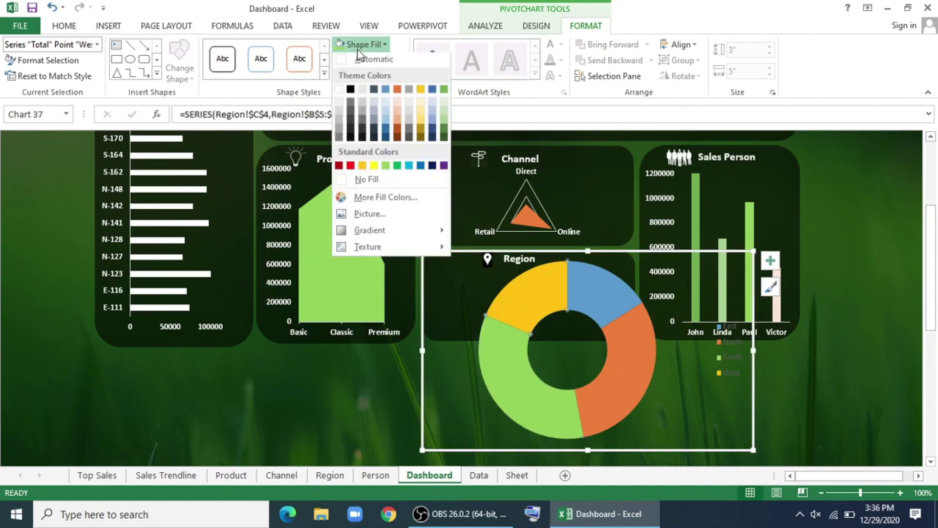
pyautogui.click(445, 105)
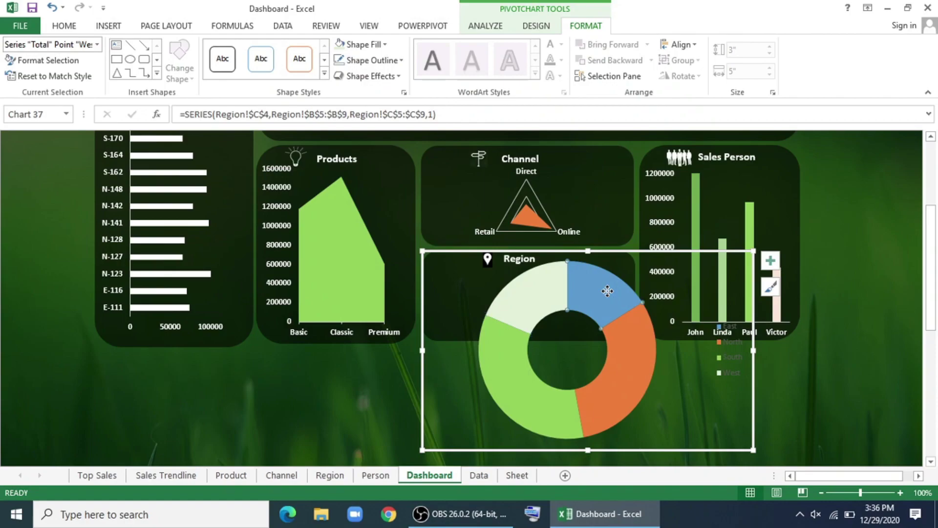
# Fill the doughnut's East slice with standard light green and recolor its South slice with the base theme green.
pyautogui.click(377, 45)
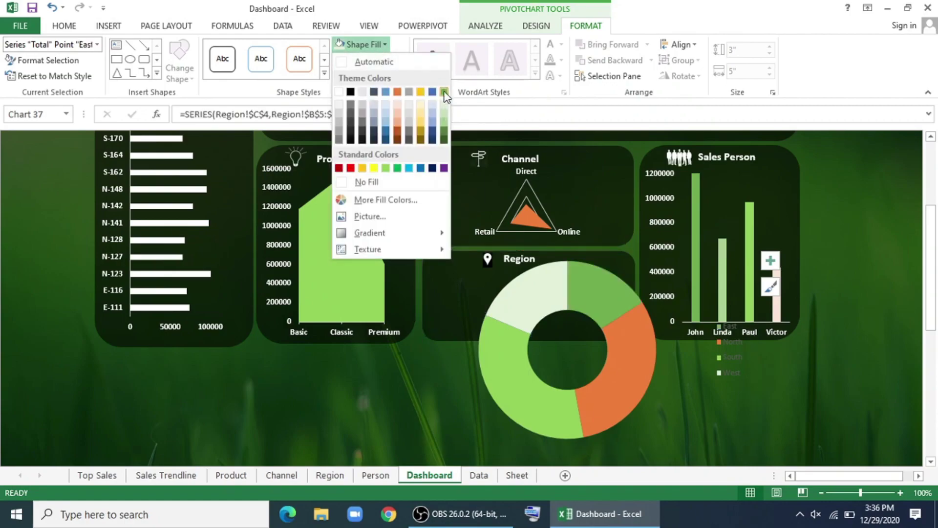
pyautogui.click(409, 168)
pyautogui.click(499, 374)
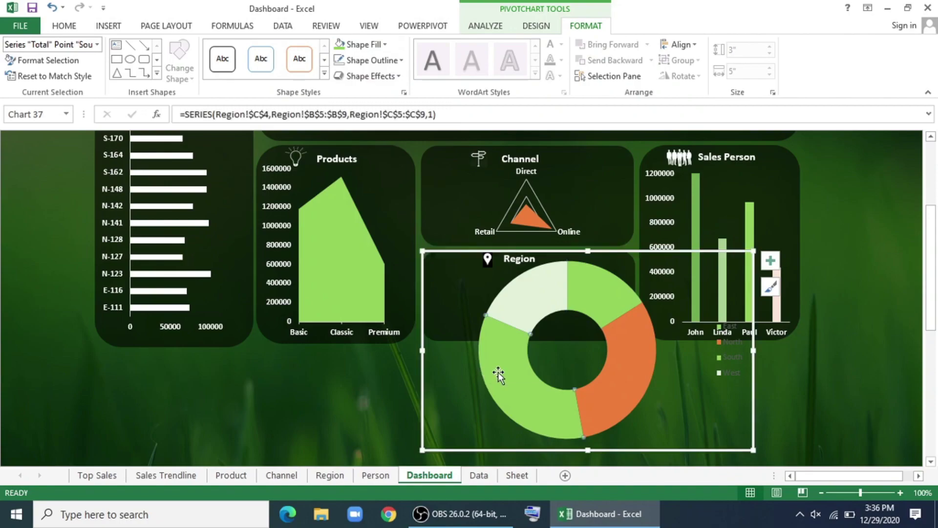
pyautogui.click(375, 49)
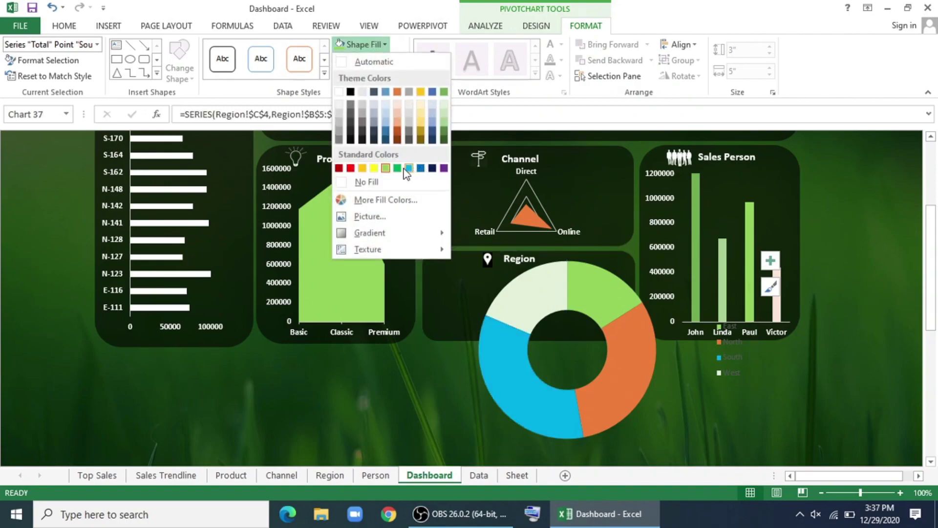
pyautogui.click(445, 92)
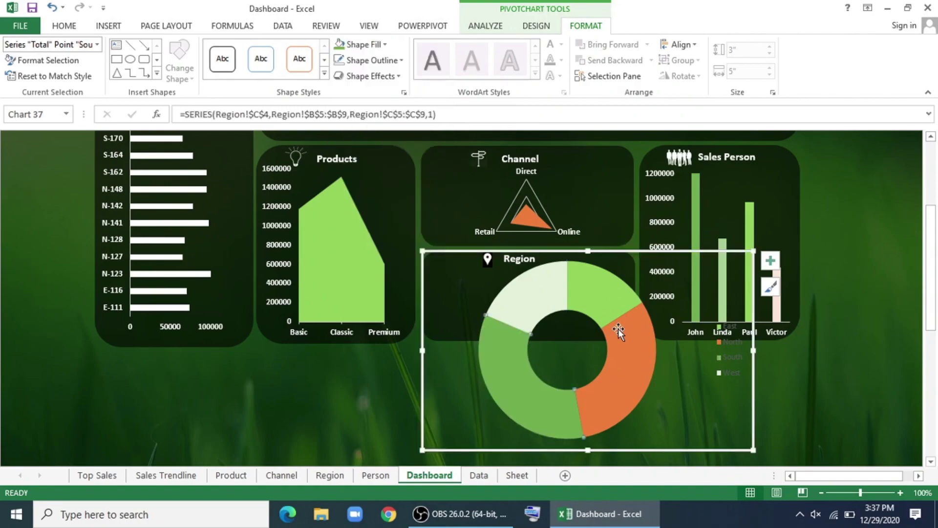
# Format the doughnut chart's legend text as bold white.
pyautogui.click(728, 364)
pyautogui.click(64, 25)
pyautogui.click(232, 71)
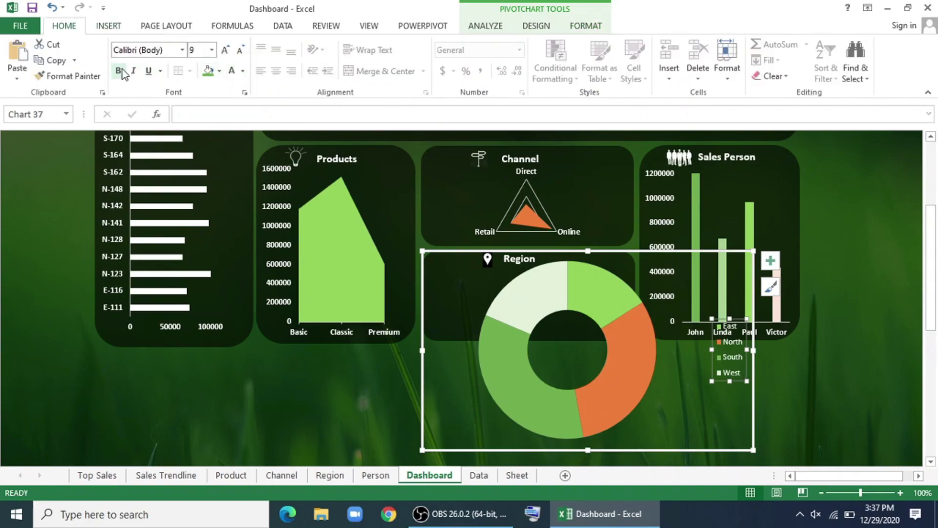
# Shrink the doughnut chart to fit inside the Region panel beneath the panel's title.
pyautogui.moveTo(753, 450); pyautogui.dragTo(623, 338)
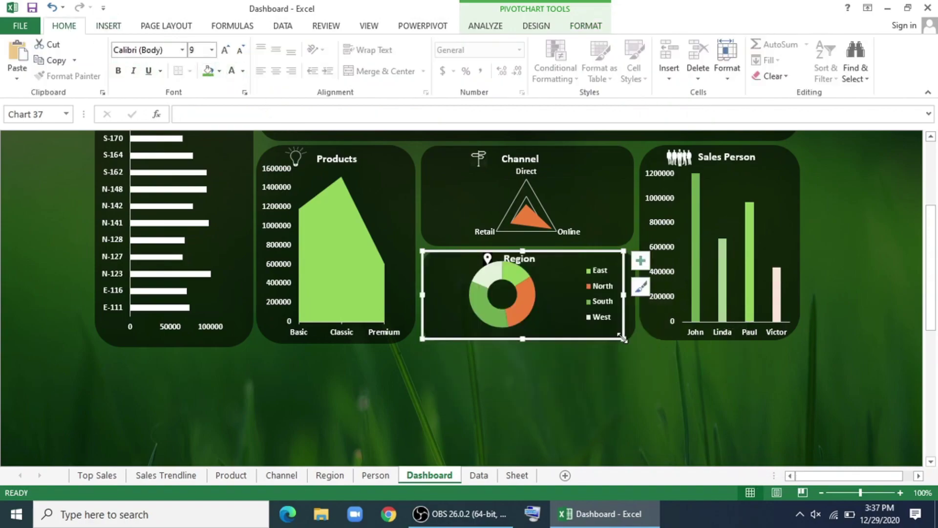
pyautogui.moveTo(624, 251); pyautogui.dragTo(623, 260)
pyautogui.click(552, 332)
pyautogui.click(545, 331)
pyautogui.moveTo(625, 297); pyautogui.dragTo(629, 296)
pyautogui.click(596, 411)
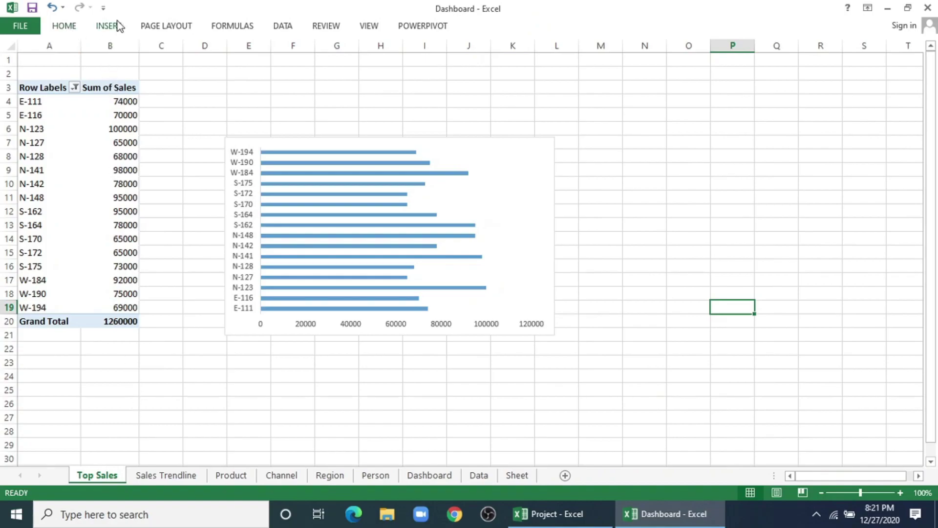
pyautogui.click(115, 30)
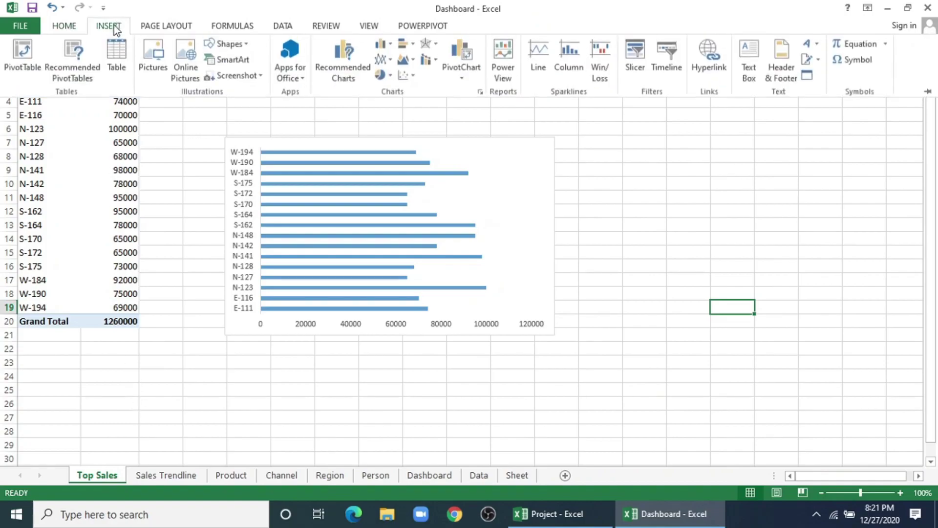
pyautogui.click(635, 54)
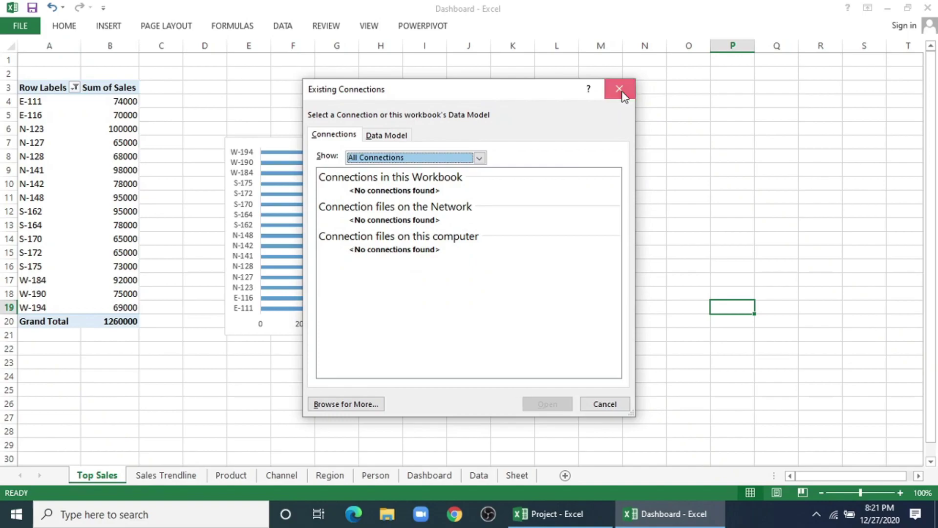
pyautogui.click(620, 89)
# Insert slicers for Sales Person, Region, Products Type and Sales Channel from the Top Sales PivotTable.
pyautogui.click(115, 166)
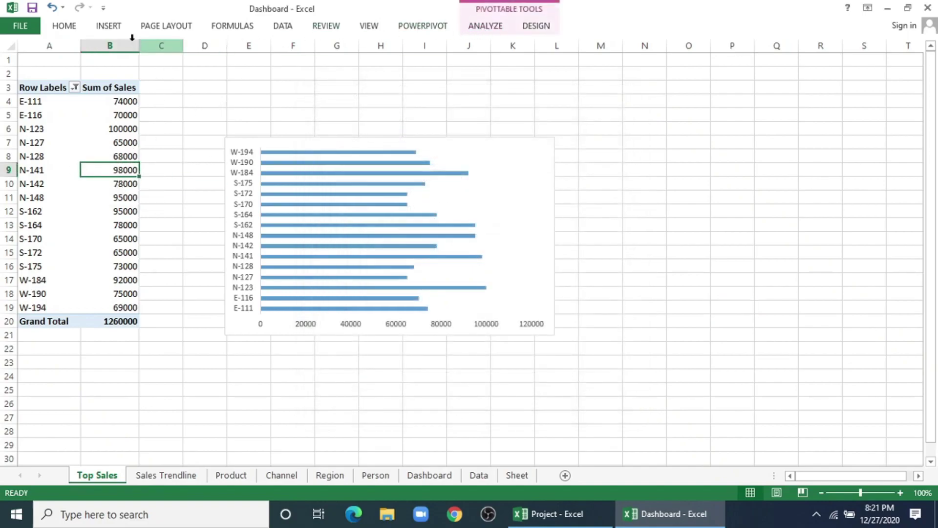
pyautogui.click(108, 25)
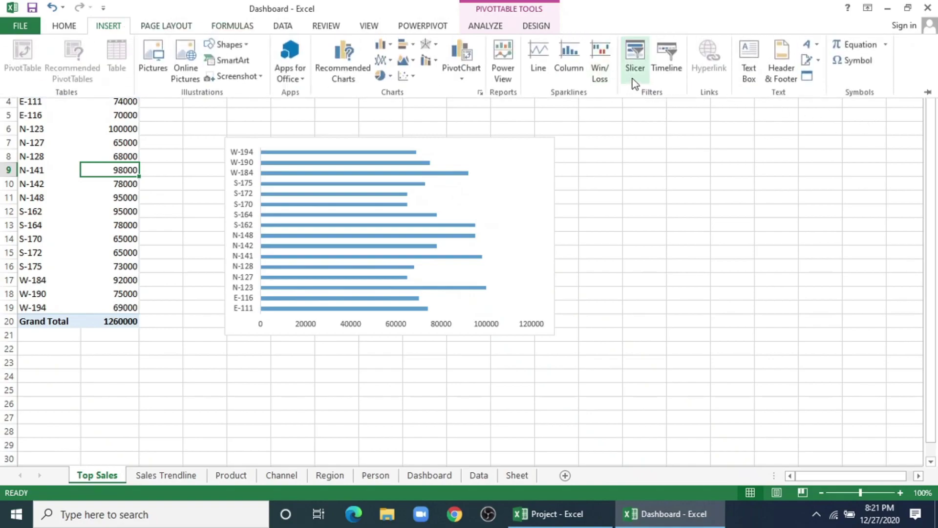
pyautogui.click(635, 59)
pyautogui.moveTo(449, 125); pyautogui.dragTo(592, 95)
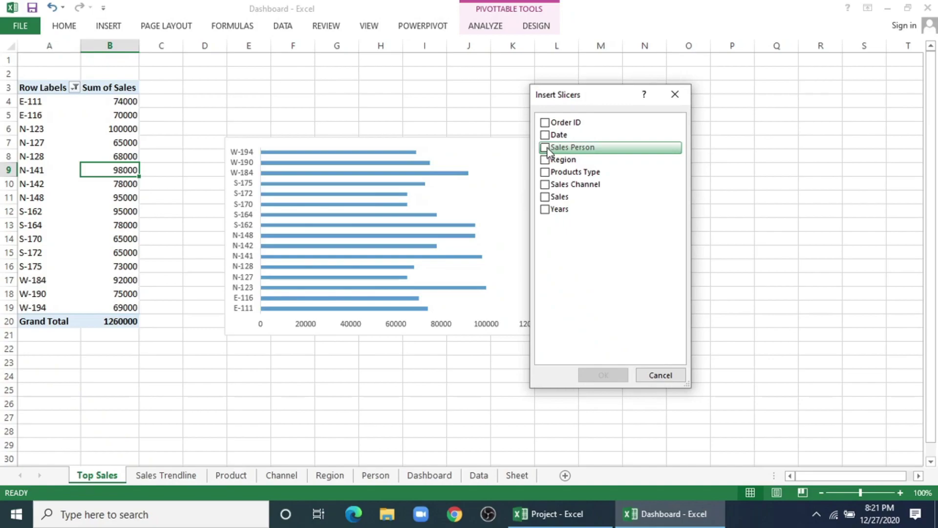
pyautogui.click(545, 174)
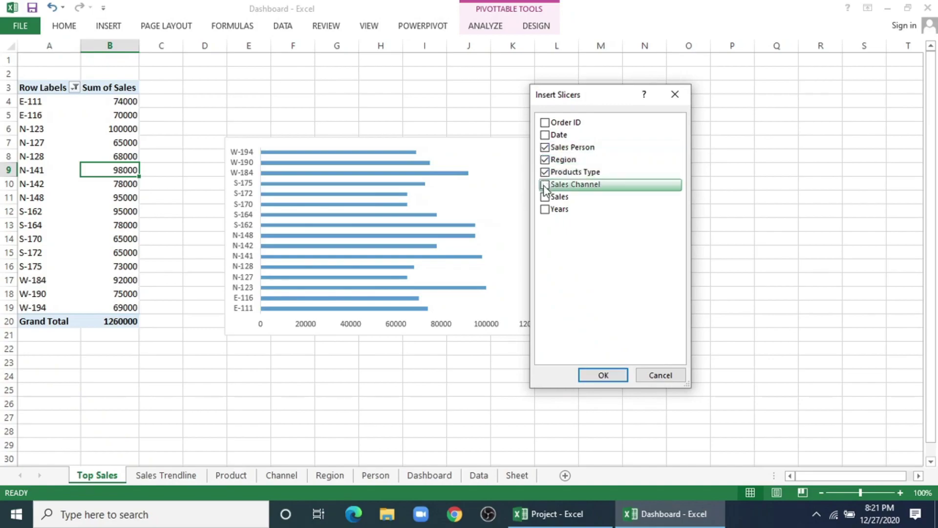
pyautogui.click(606, 374)
pyautogui.click(710, 228)
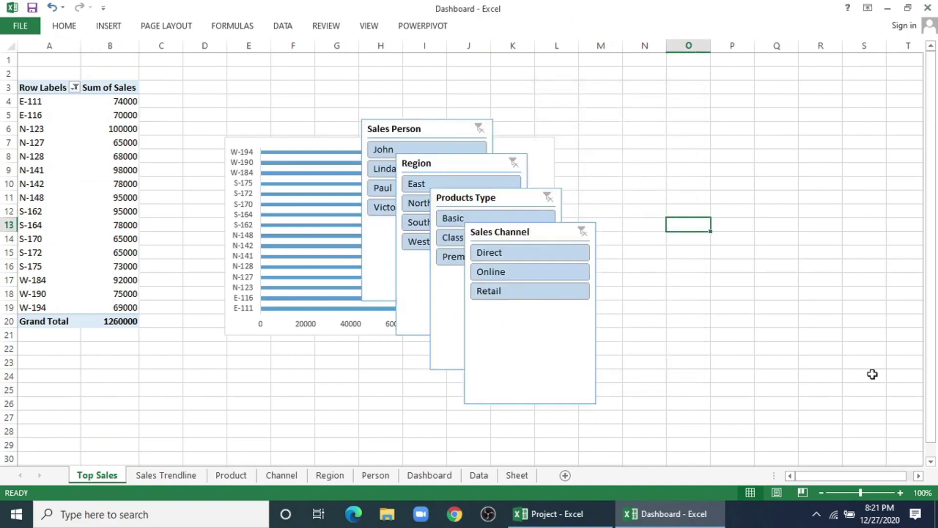
# Cut all four slicers from the Top Sales sheet and paste them onto the Dashboard sheet.
pyautogui.click(429, 163)
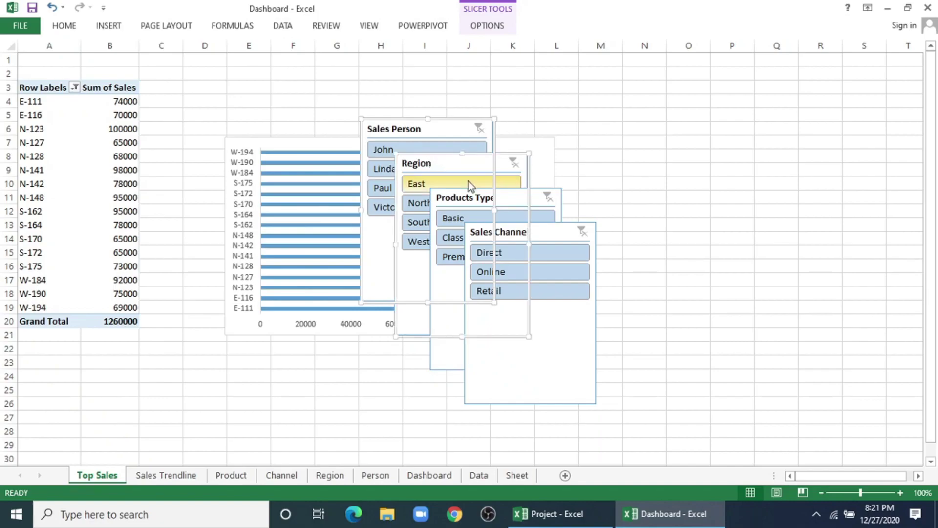
pyautogui.keyDown('ctrl'); pyautogui.click(482, 200); pyautogui.keyUp('ctrl')
pyautogui.keyDown('ctrl'); pyautogui.click(539, 237); pyautogui.keyUp('ctrl')
pyautogui.hotkey('ctrl', 'x')
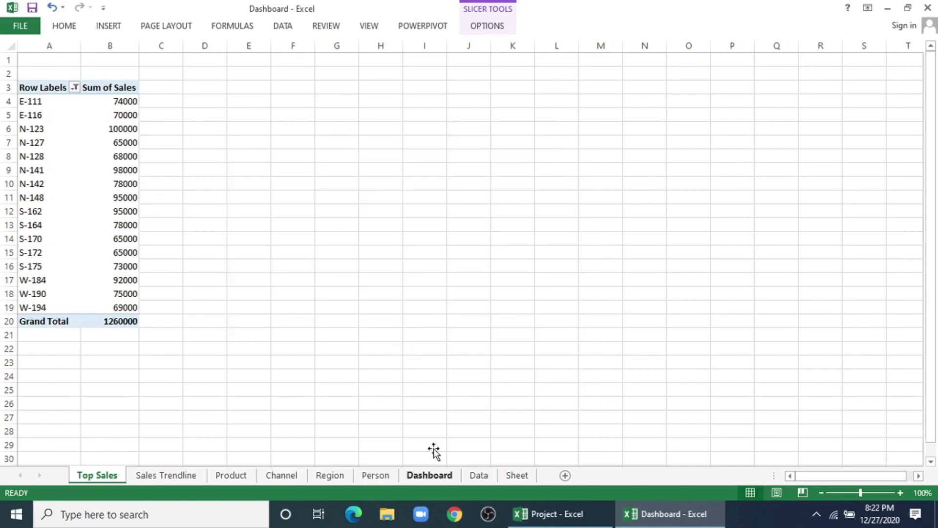
pyautogui.click(430, 475)
pyautogui.scroll(-6, 79, 140)
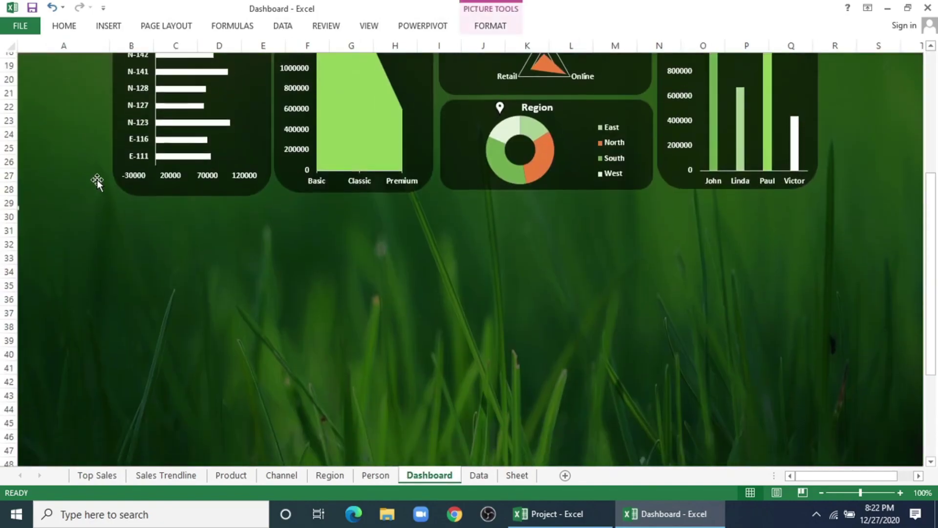
pyautogui.hotkey('ctrl', 'v')
# Arrange the slicers in a row beneath the dashboard panels, ordered Sales Person, Region, Sales Channel and Products Type.
pyautogui.scroll(6, 135, 239)
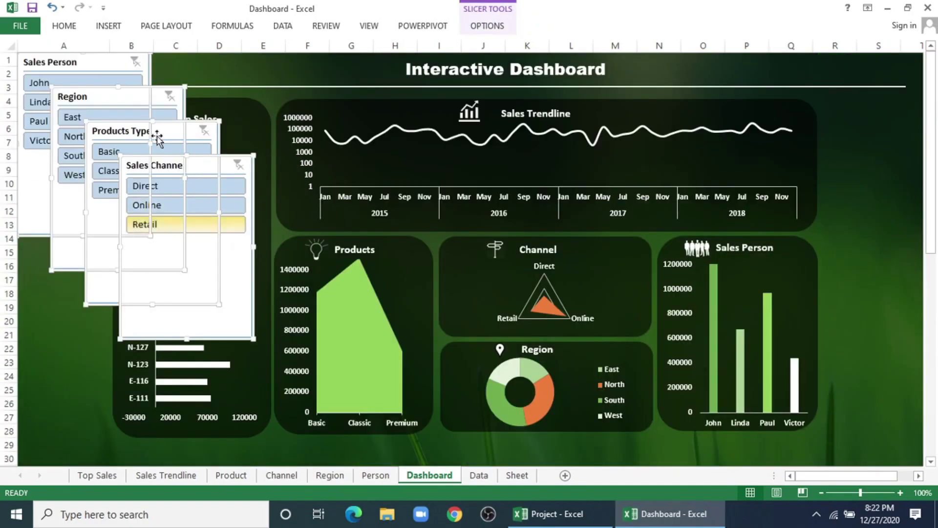
pyautogui.moveTo(157, 126); pyautogui.dragTo(291, 353)
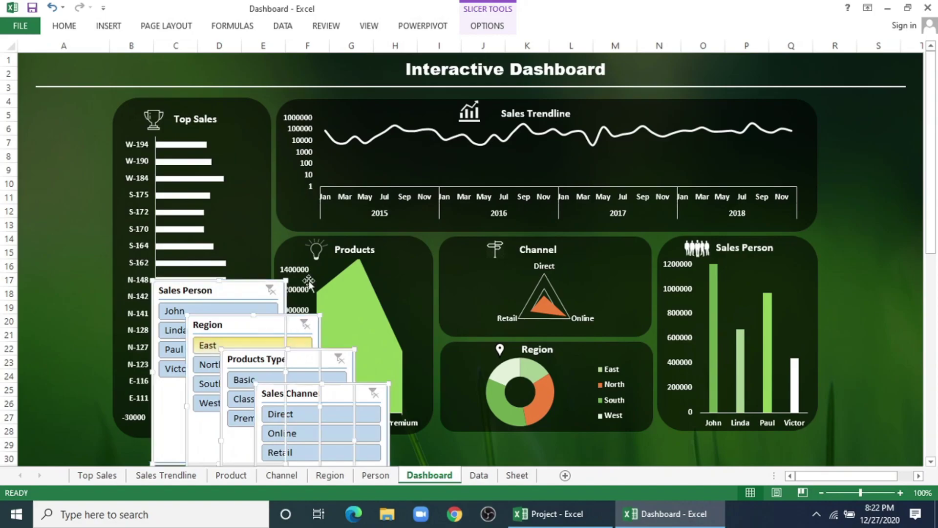
pyautogui.scroll(-5, 350, 236)
pyautogui.moveTo(335, 185); pyautogui.dragTo(301, 349)
pyautogui.moveTo(212, 284); pyautogui.dragTo(314, 248)
pyautogui.click(229, 318)
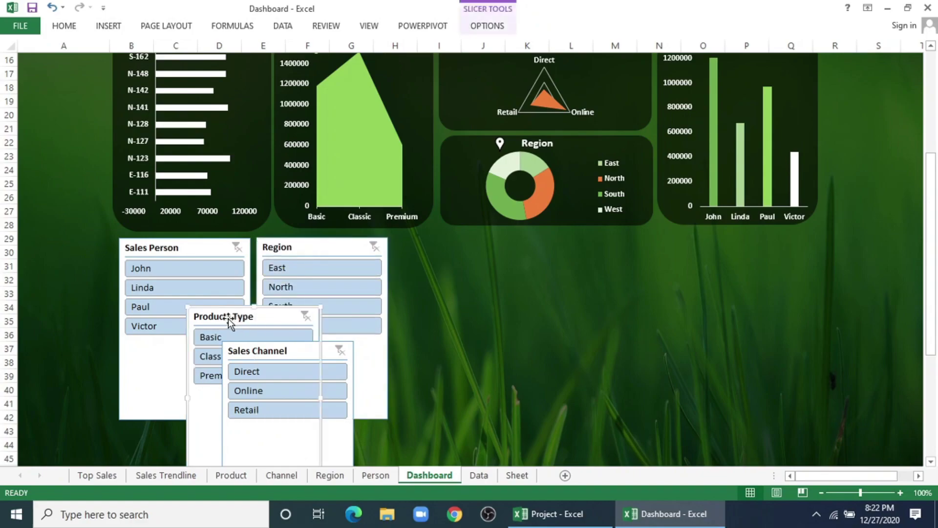
pyautogui.moveTo(228, 319); pyautogui.dragTo(583, 244)
pyautogui.moveTo(258, 348); pyautogui.dragTo(430, 245)
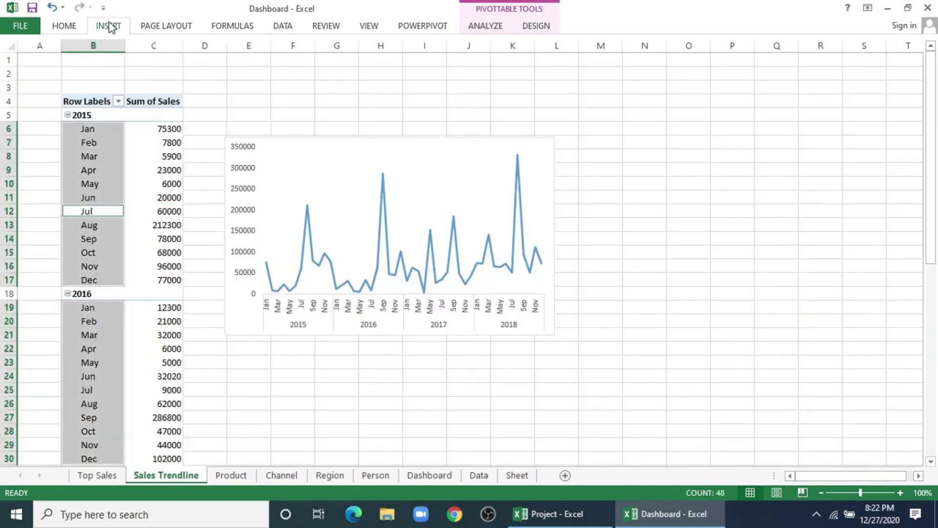
# Insert a Date timeline for the PivotTable on the Sales Trendline sheet.
pyautogui.click(109, 26)
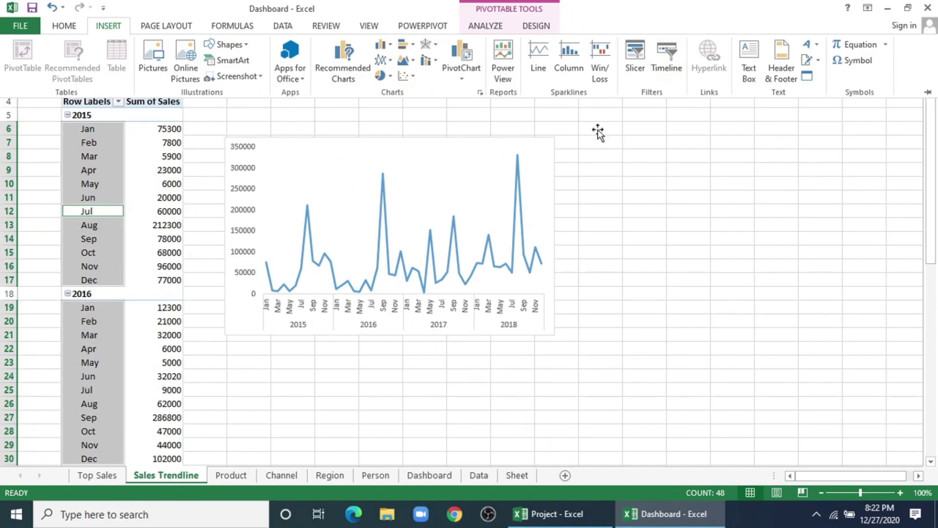
pyautogui.click(678, 69)
pyautogui.click(546, 174)
pyautogui.click(612, 326)
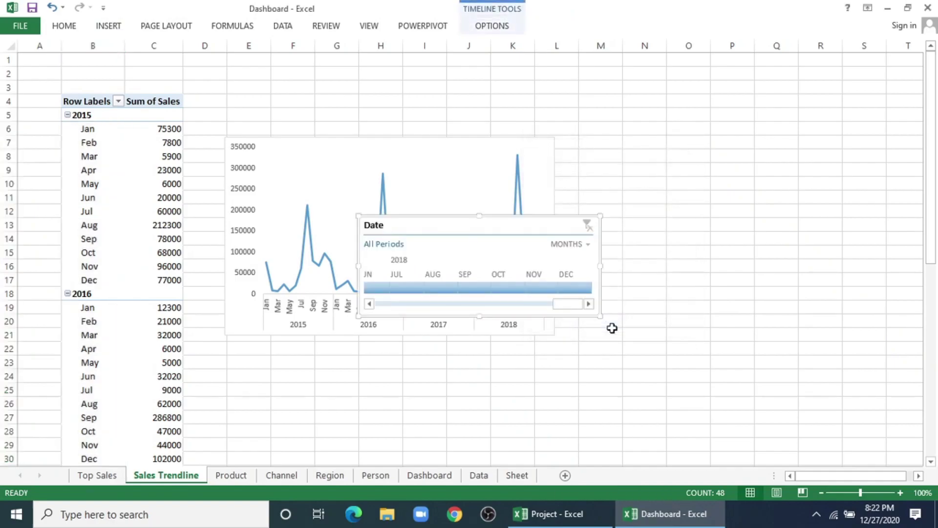
# Transfer the Date timeline to the Dashboard sheet and place it beside the Products Type slicer at the end of the row.
pyautogui.moveTo(521, 220); pyautogui.dragTo(737, 154)
pyautogui.rightClick(699, 161)
pyautogui.press('Escape')
pyautogui.click(428, 475)
pyautogui.rightClick(713, 239)
pyautogui.press('Escape')
pyautogui.hotkey('ctrl', 'v')
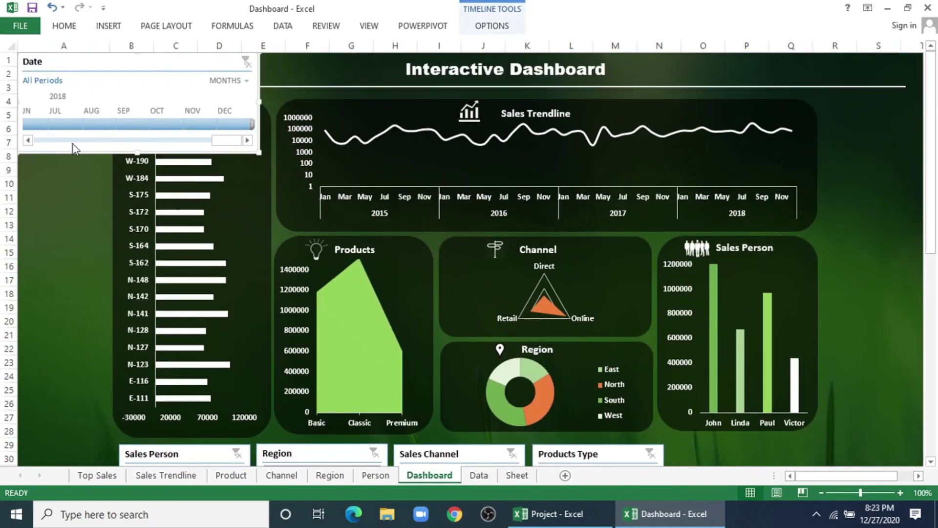
pyautogui.moveTo(78, 153); pyautogui.dragTo(724, 264)
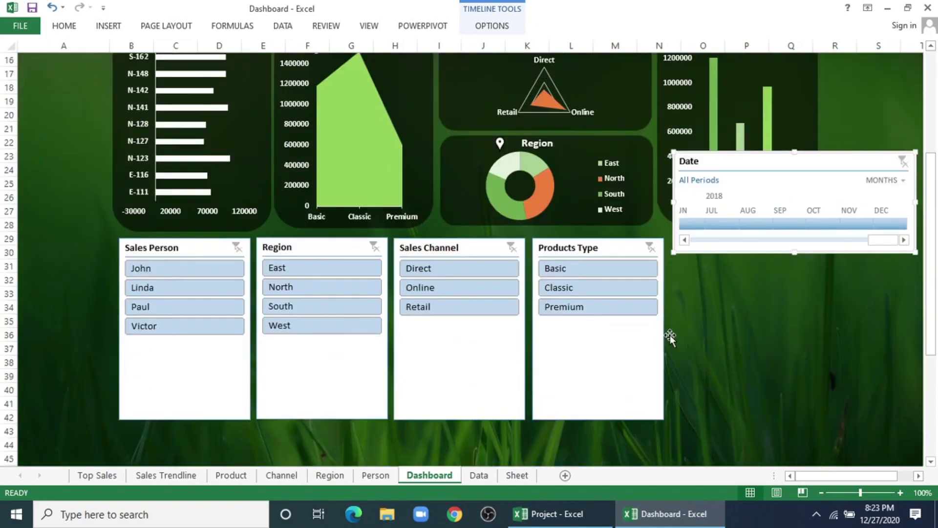
pyautogui.moveTo(745, 162); pyautogui.dragTo(741, 244)
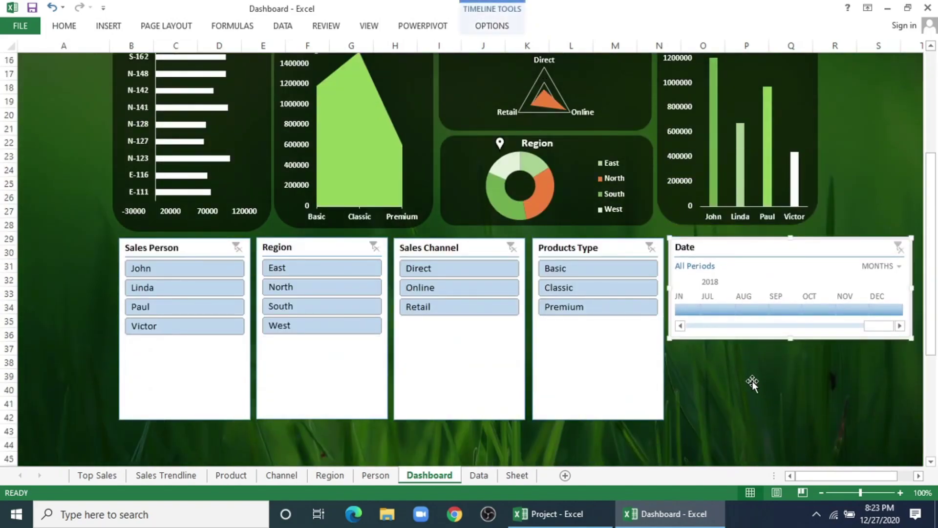
# Filter the dashboard to the first entry of the Sales Person slicer.
pyautogui.scroll(3, 376, 312)
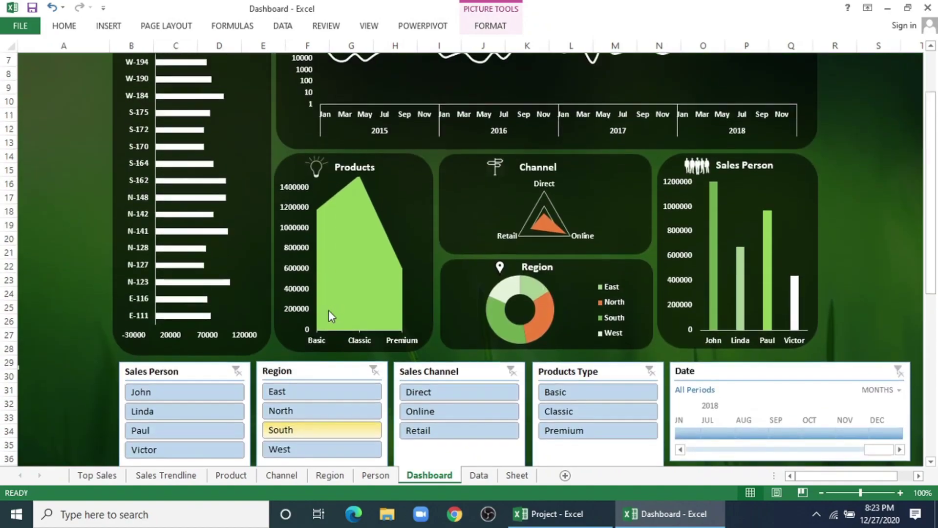
pyautogui.click(201, 389)
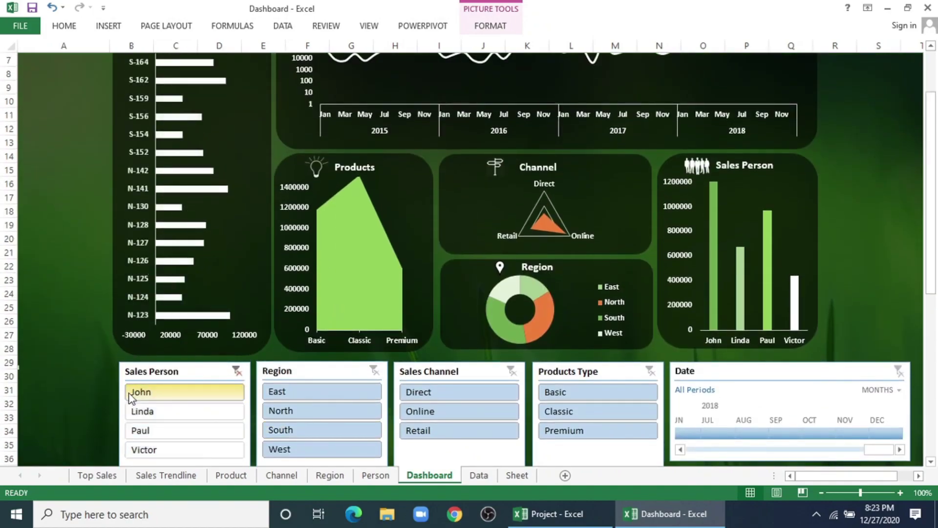
# Filter the Region slicer to East, and clear the filters on both the Sales Person and Region slicers.
pyautogui.click(287, 396)
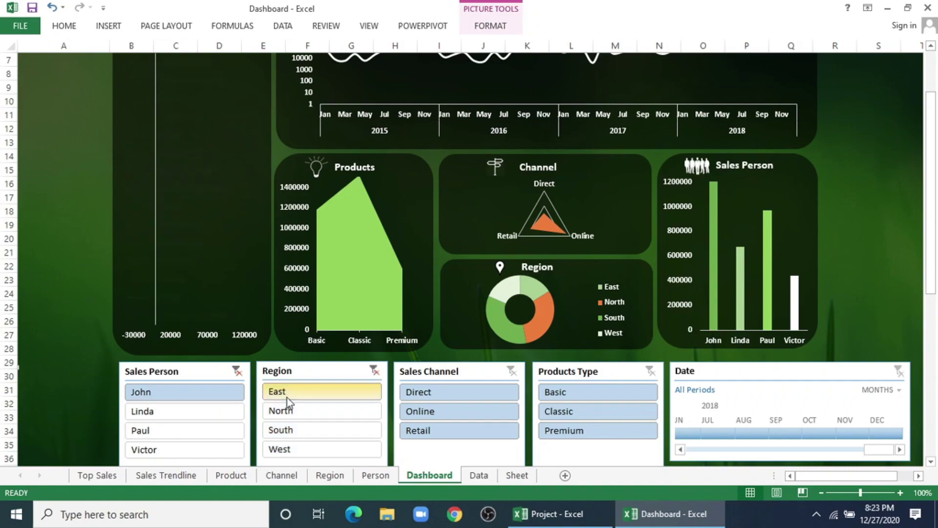
pyautogui.click(235, 372)
pyautogui.click(374, 370)
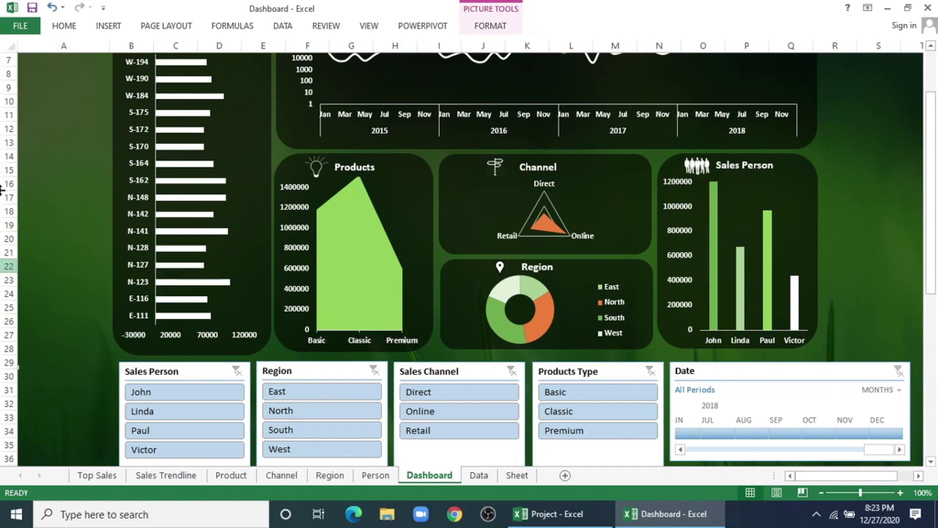
# Connect the Sales Person slicer to all the PivotTables: Channel, Person, Product, Region, Sales Trendline and Top Sales.
pyautogui.scroll(-3, 314, 313)
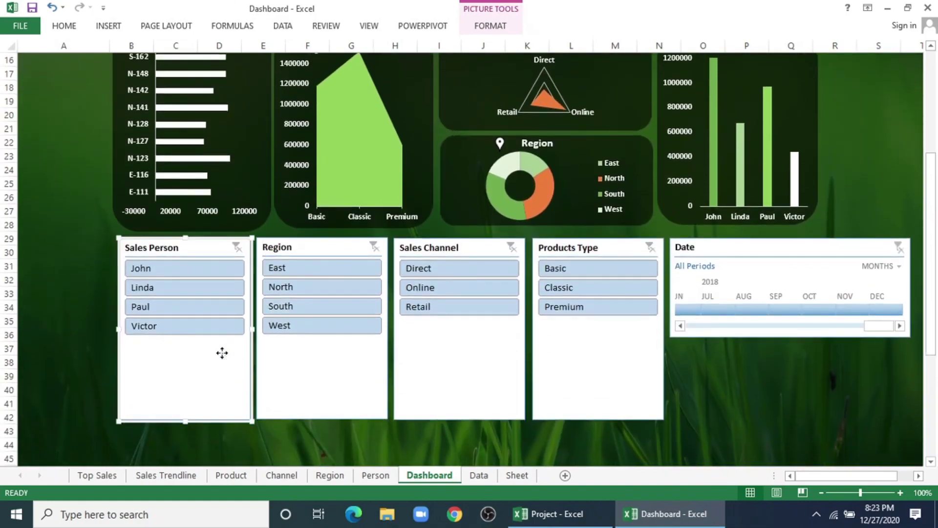
pyautogui.rightClick(223, 356)
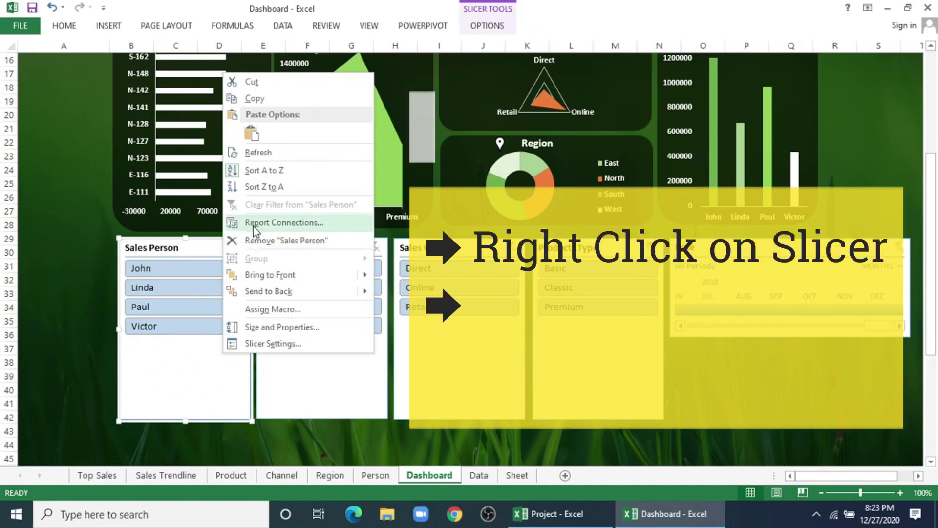
pyautogui.click(254, 226)
pyautogui.click(124, 249)
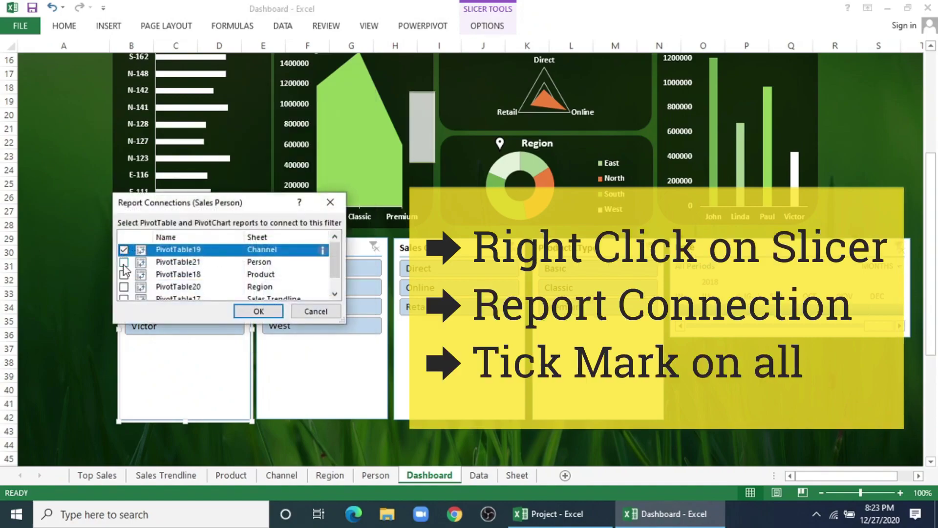
pyautogui.click(125, 262)
pyautogui.click(124, 274)
pyautogui.click(124, 286)
pyautogui.click(124, 297)
pyautogui.click(125, 293)
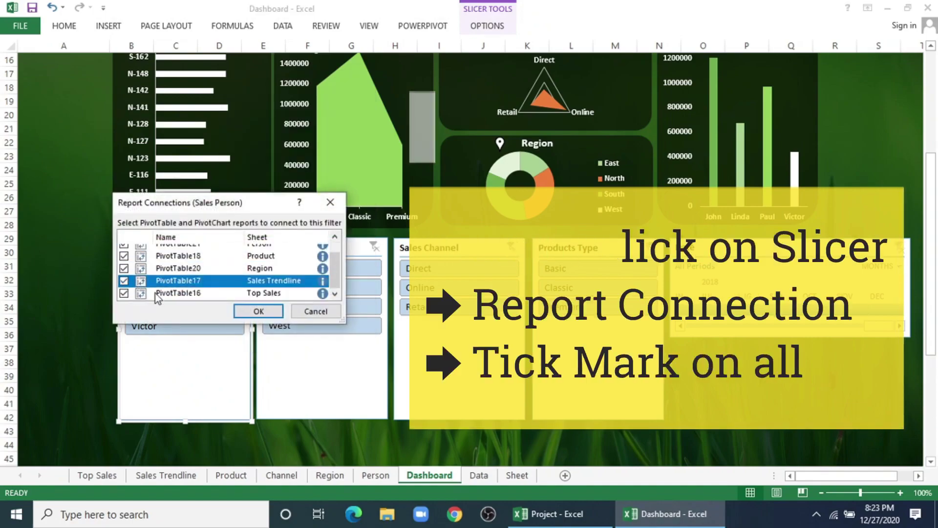
pyautogui.click(258, 311)
# Connect the Region slicer to the PivotTables on all six chart sheets through its report connections.
pyautogui.rightClick(310, 377)
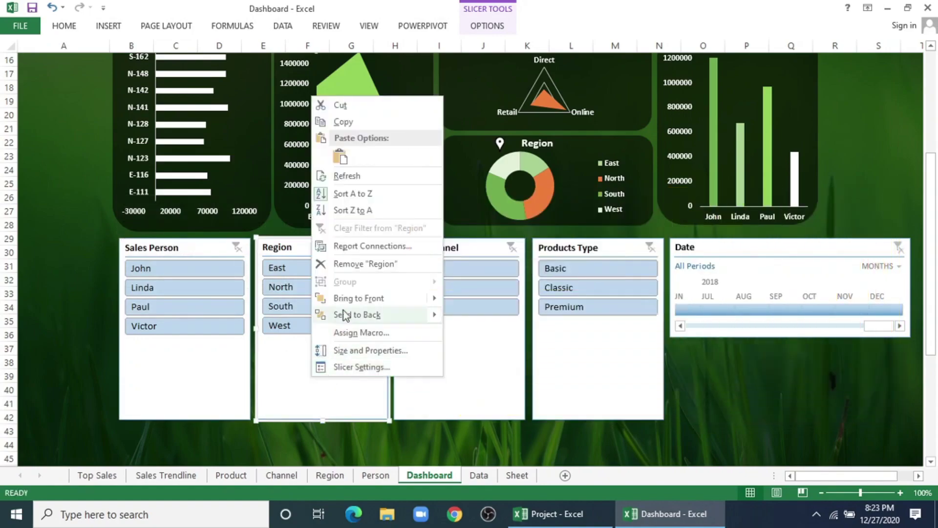
pyautogui.click(349, 246)
pyautogui.click(124, 249)
pyautogui.click(125, 262)
pyautogui.click(124, 274)
pyautogui.click(124, 286)
pyautogui.click(124, 297)
pyautogui.click(279, 313)
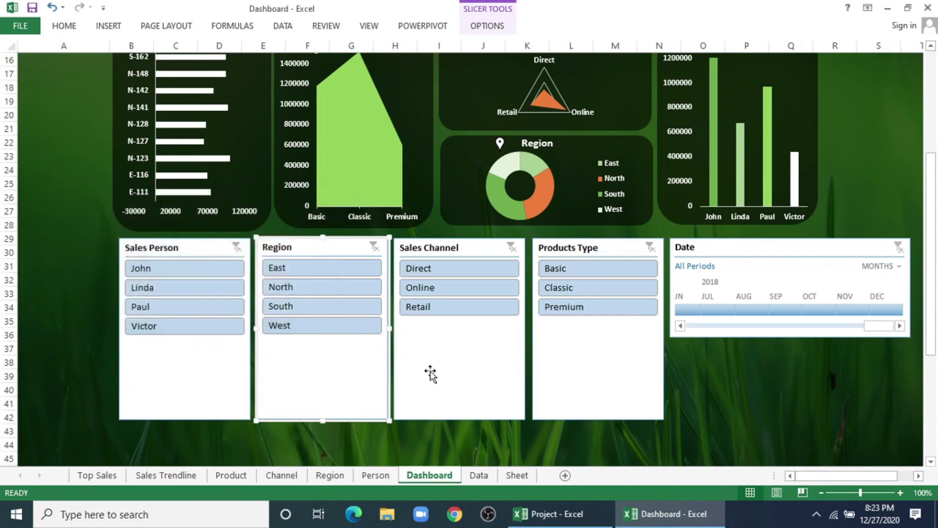
# Set the Sales Channel slicer's report connections so that it filters every listed PivotTable.
pyautogui.rightClick(430, 373)
pyautogui.click(464, 241)
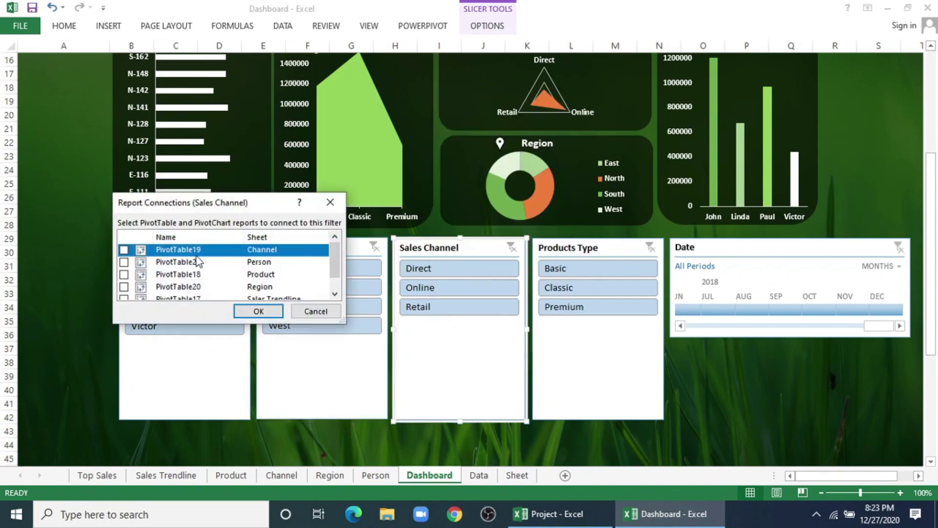
pyautogui.click(124, 262)
pyautogui.click(125, 274)
pyautogui.click(124, 287)
pyautogui.click(124, 297)
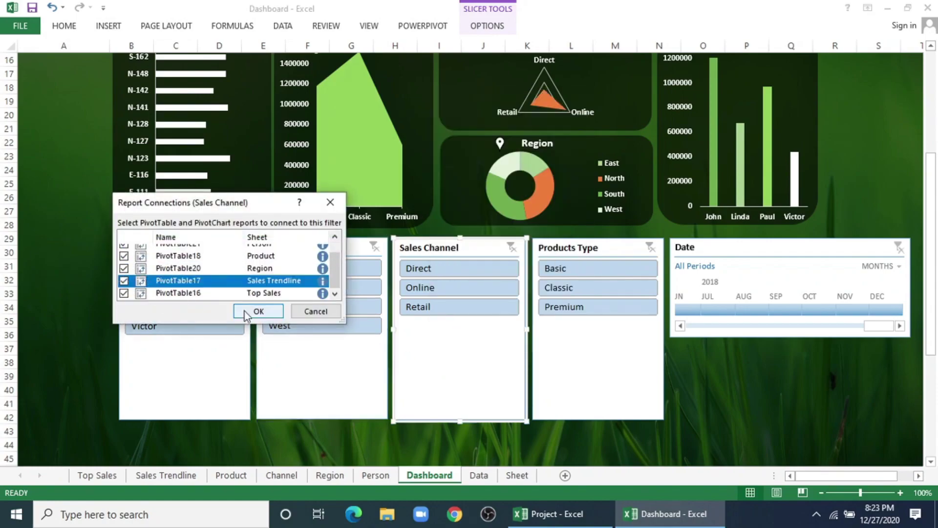
pyautogui.click(259, 311)
# Extend the Products Type slicer's report connections to every PivotTable from Channel through Top Sales.
pyautogui.rightClick(604, 386)
pyautogui.click(627, 253)
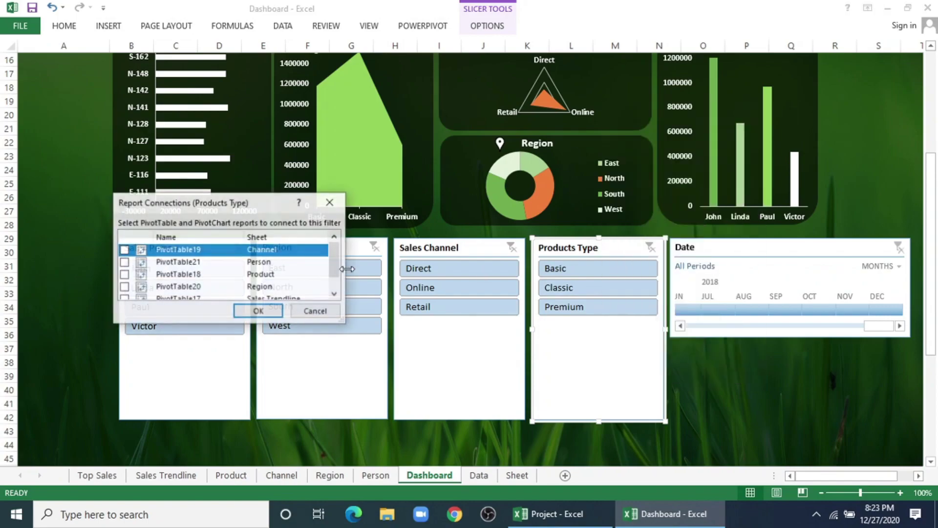
pyautogui.click(124, 262)
pyautogui.click(124, 274)
pyautogui.click(124, 287)
pyautogui.click(124, 286)
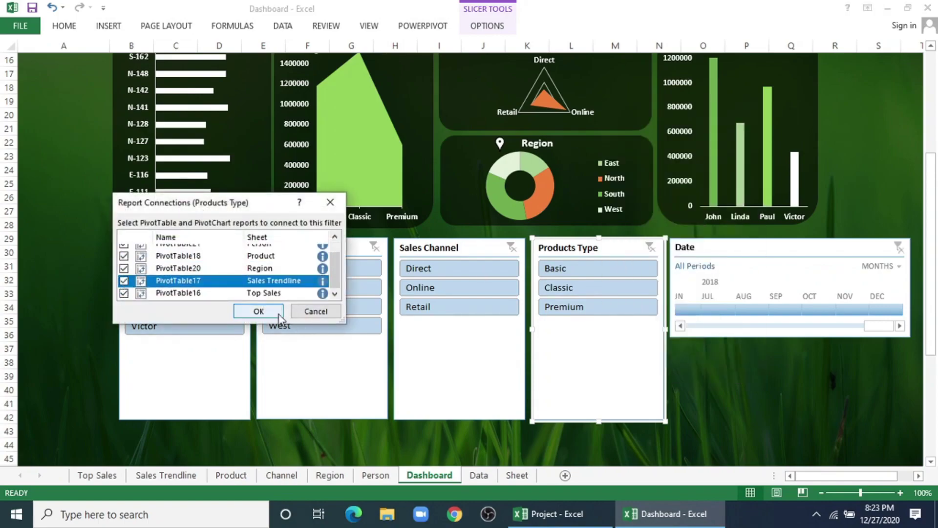
pyautogui.click(259, 312)
# Connect the Date timeline to all the PivotTables, including Channel, Person, Product, Region, Sales Trendline and Top Sales.
pyautogui.rightClick(750, 253)
pyautogui.click(762, 362)
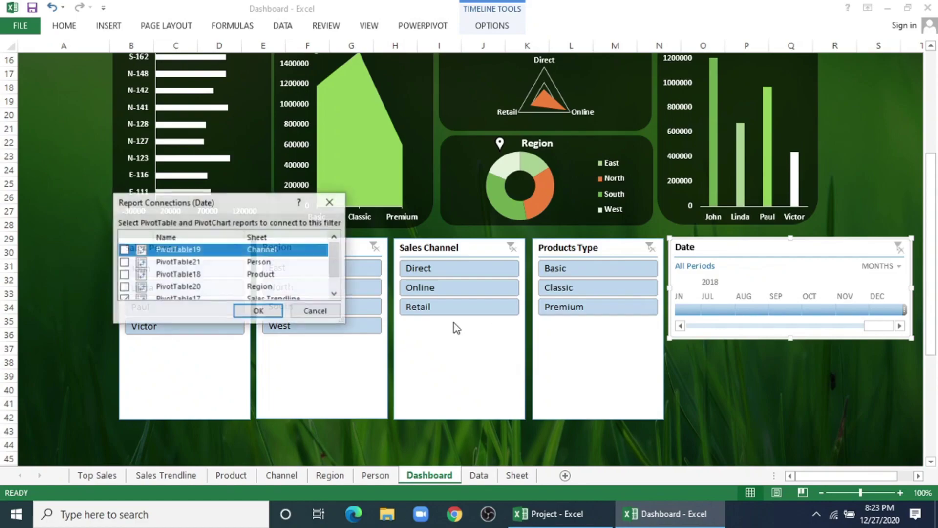
pyautogui.click(124, 250)
pyautogui.click(124, 262)
pyautogui.click(124, 274)
pyautogui.click(124, 286)
pyautogui.click(125, 286)
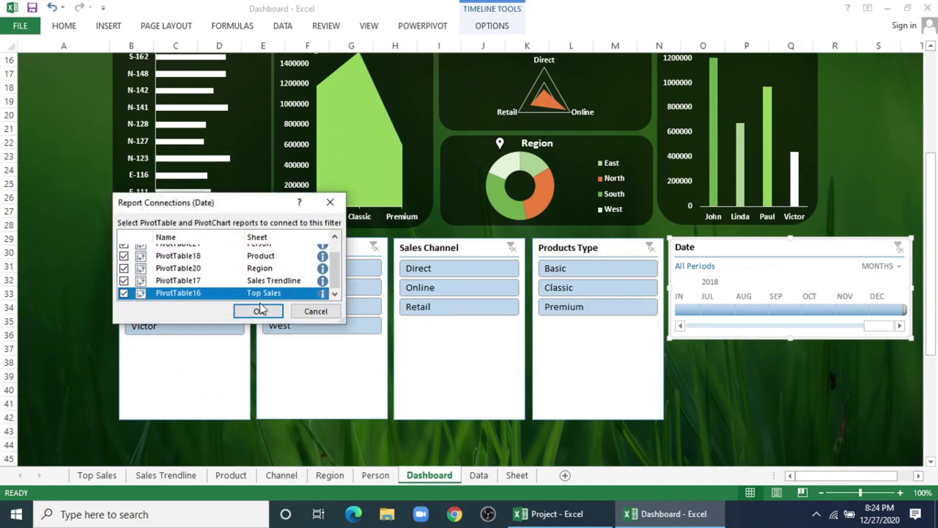
pyautogui.click(259, 311)
pyautogui.click(765, 411)
# Test the connected slicers by filtering to the East region, clearing it, and selecting the first Sales Person entry.
pyautogui.scroll(4, 327, 356)
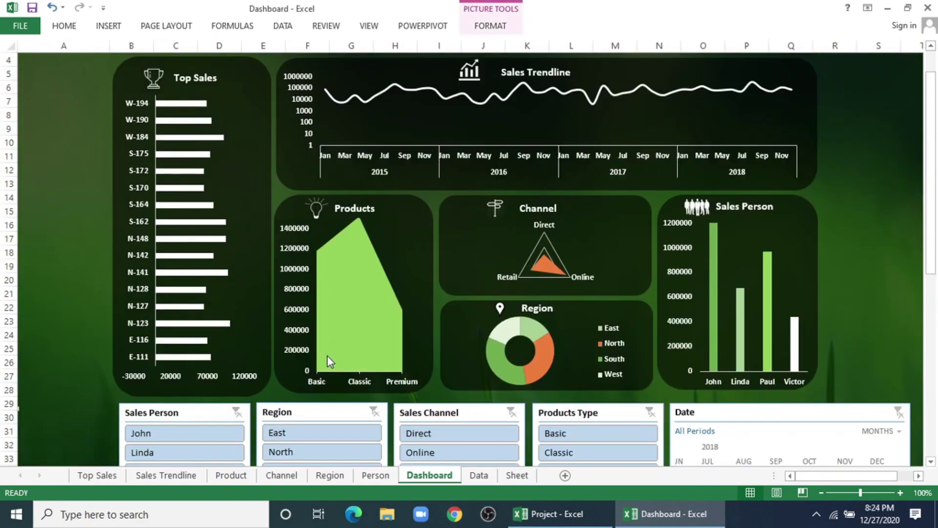
pyautogui.scroll(-1, 316, 388)
pyautogui.click(310, 392)
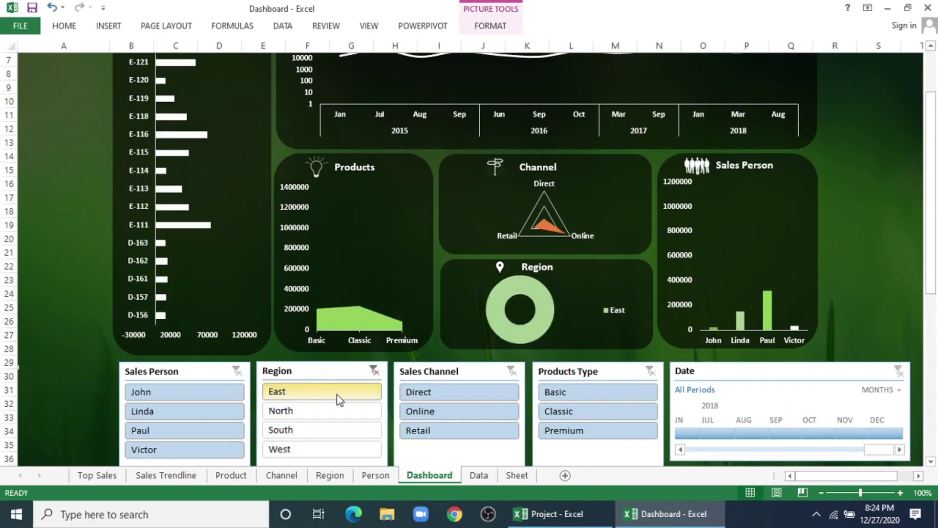
pyautogui.click(373, 371)
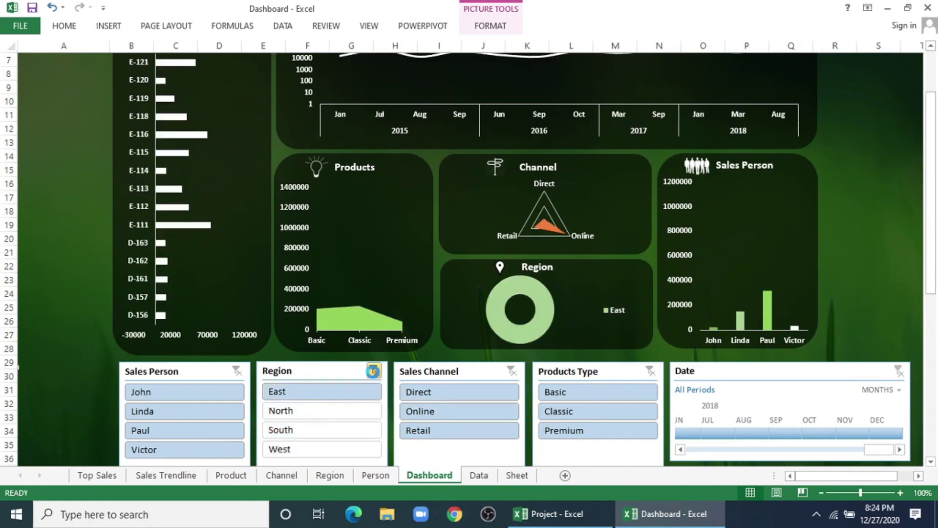
pyautogui.click(169, 393)
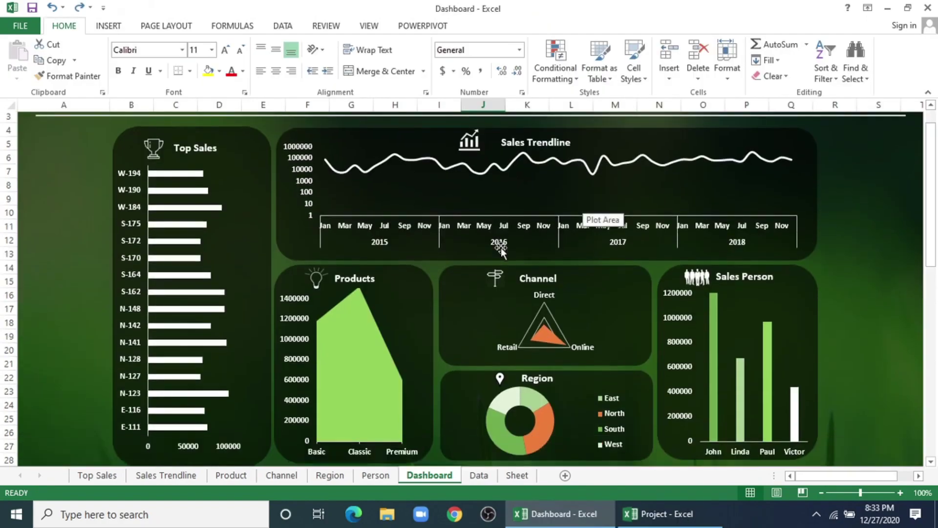
# Arrange the Sales Person slicer's buttons in 2 columns with a button height of 0.5".
pyautogui.scroll(-5, 499, 248)
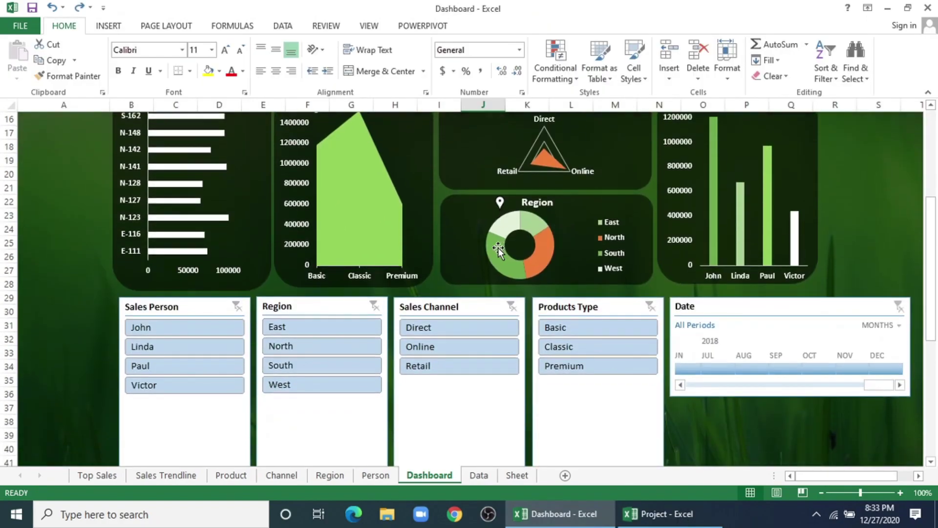
pyautogui.scroll(-1, 254, 362)
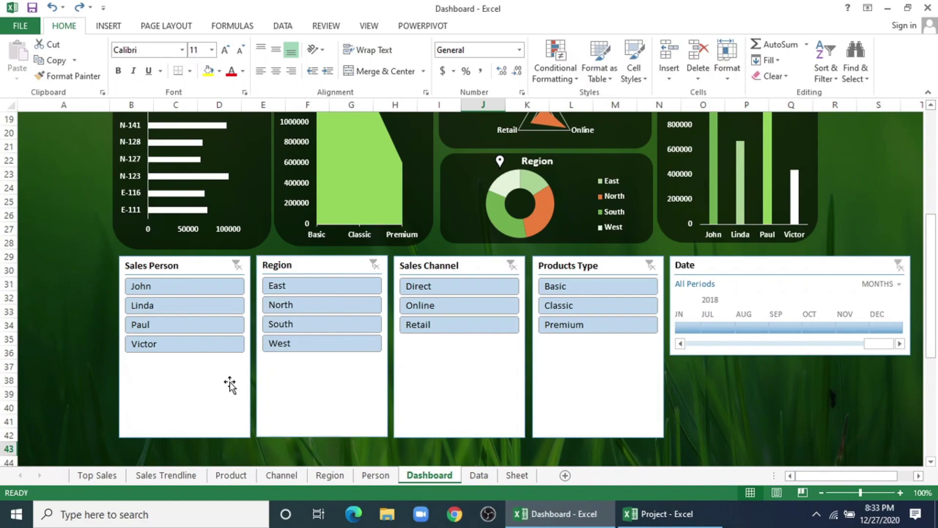
pyautogui.click(229, 385)
pyautogui.click(484, 29)
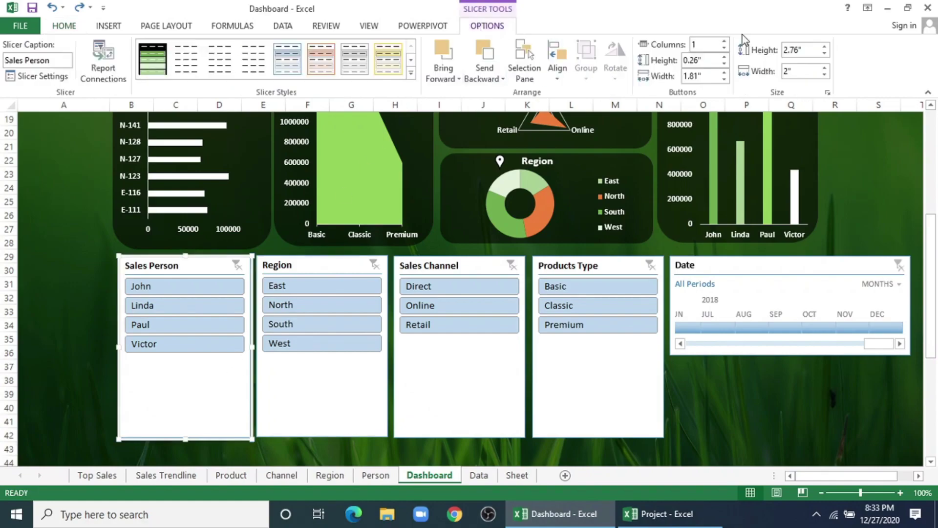
pyautogui.click(724, 42)
pyautogui.click(724, 56)
pyautogui.click(724, 56)
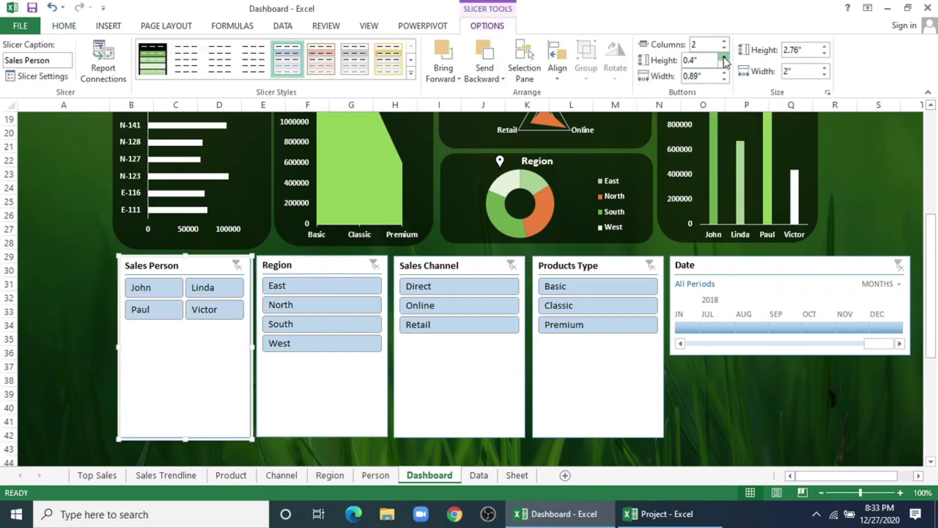
pyautogui.click(724, 57)
# Lay out the Region slicer in 2 columns and raise its button height to match the Sales Person slicer.
pyautogui.click(344, 264)
pyautogui.click(724, 42)
pyautogui.click(725, 57)
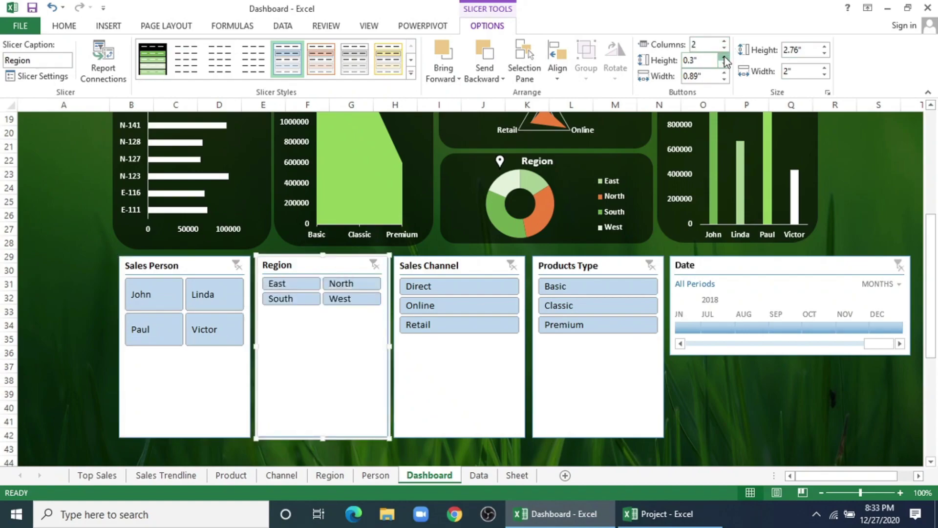
pyautogui.click(724, 57)
# Set the Sales Channel slicer to 2 columns with 0.5" high buttons.
pyautogui.click(472, 264)
pyautogui.click(724, 41)
pyautogui.click(724, 56)
pyautogui.click(725, 56)
pyautogui.click(602, 264)
pyautogui.click(724, 41)
pyautogui.click(725, 47)
# Narrow the Sales Person, Region, Sales Channel and Products Type slicers to about 1.4" to 1.6" wide each.
pyautogui.click(248, 342)
pyautogui.moveTo(250, 347); pyautogui.dragTo(211, 347)
pyautogui.click(388, 346)
pyautogui.moveTo(389, 346); pyautogui.dragTo(352, 346)
pyautogui.click(457, 369)
pyautogui.moveTo(527, 347); pyautogui.dragTo(491, 347)
pyautogui.click(601, 371)
pyautogui.moveTo(664, 346); pyautogui.dragTo(628, 346)
# Move the Region, Sales Channel and Products Type slicers closer together to close the gaps in the row.
pyautogui.moveTo(261, 357); pyautogui.dragTo(223, 356)
pyautogui.moveTo(394, 373); pyautogui.dragTo(324, 373)
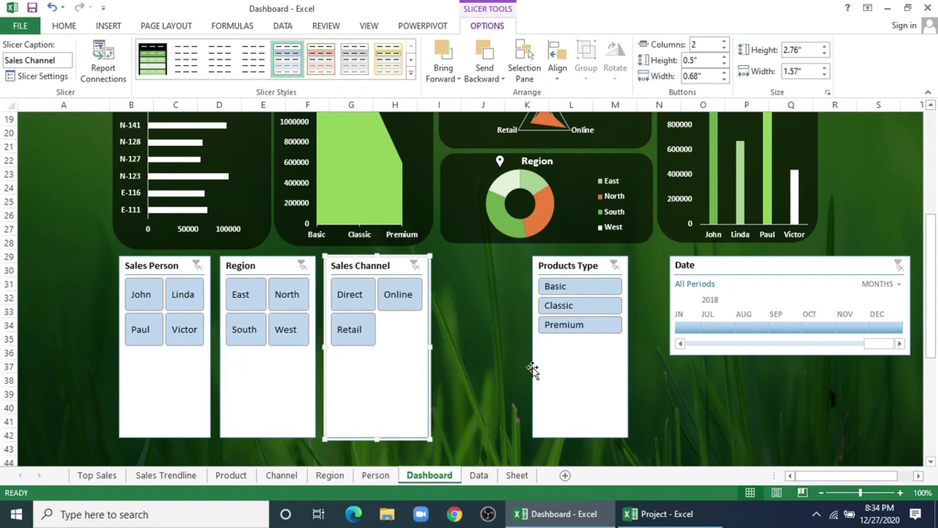
pyautogui.moveTo(531, 372); pyautogui.dragTo(436, 367)
# Widen the Date timeline to about 5.62" so it reaches the Products Type slicer, and shift its visible periods back to 2017.
pyautogui.click(714, 266)
pyautogui.moveTo(671, 305); pyautogui.dragTo(539, 306)
pyautogui.click(895, 284)
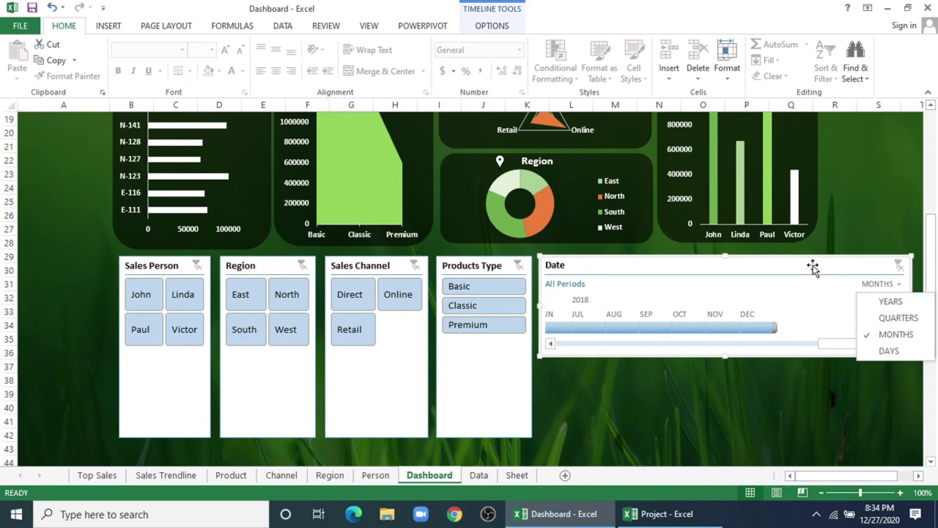
pyautogui.click(813, 268)
pyautogui.moveTo(854, 342); pyautogui.dragTo(782, 343)
# Shorten all four slicers to about 1.53" high so they line up with the lower edge of the Date timeline.
pyautogui.click(163, 435)
pyautogui.moveTo(165, 439); pyautogui.dragTo(167, 352)
pyautogui.click(292, 409)
pyautogui.keyDown('ctrl'); pyautogui.click(359, 418); pyautogui.keyUp('ctrl')
pyautogui.keyDown('ctrl'); pyautogui.click(489, 414); pyautogui.keyUp('ctrl')
pyautogui.moveTo(482, 438); pyautogui.dragTo(484, 356)
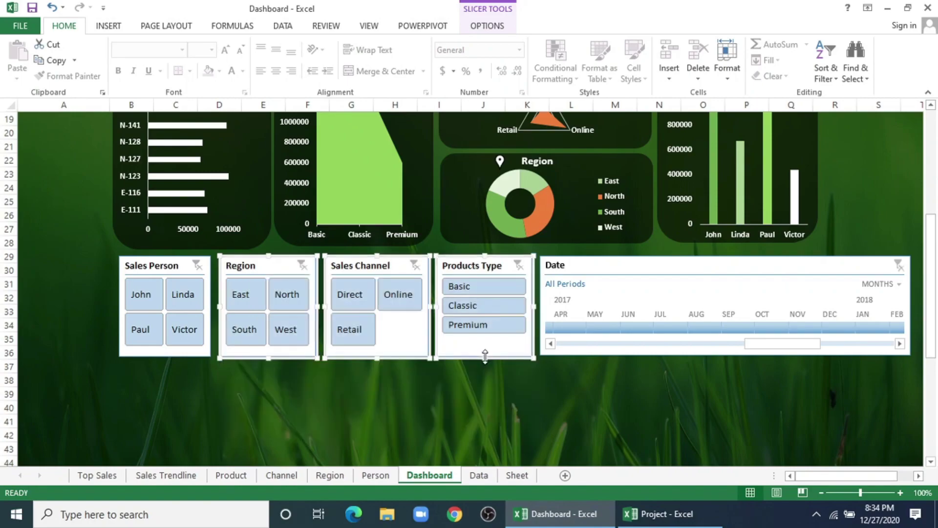
pyautogui.click(491, 426)
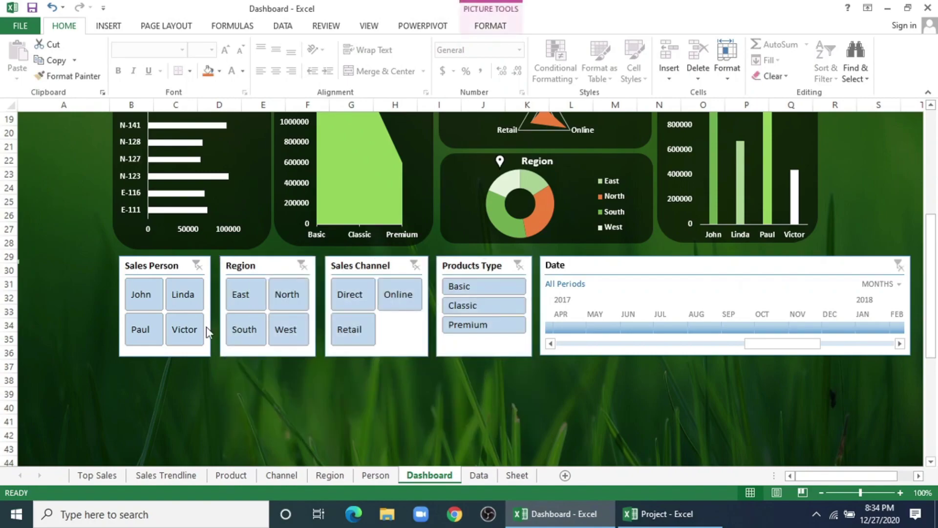
# Apply the custom black slicer style with green buttons to the Sales Person, Region, Sales Channel and Products Type slicers.
pyautogui.click(137, 267)
pyautogui.click(483, 26)
pyautogui.click(153, 59)
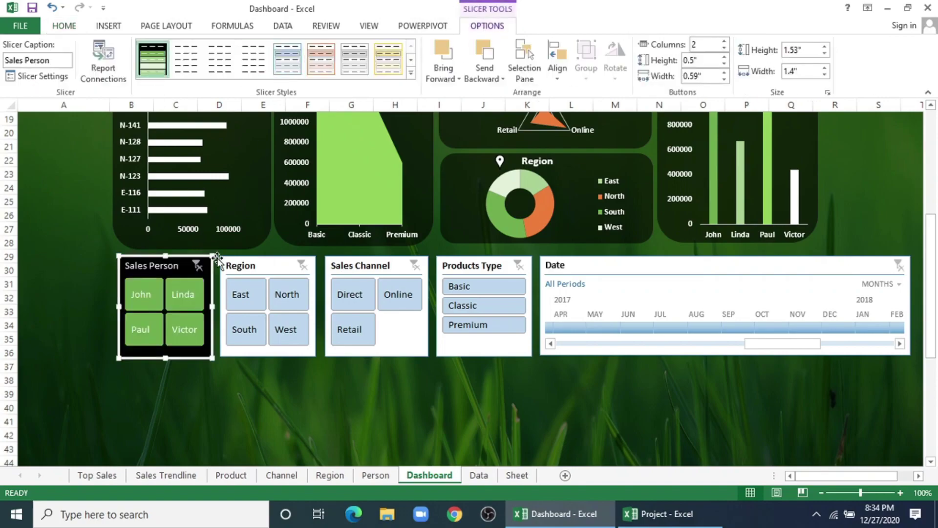
pyautogui.click(249, 270)
pyautogui.click(153, 59)
pyautogui.click(364, 268)
pyautogui.click(153, 59)
pyautogui.click(442, 269)
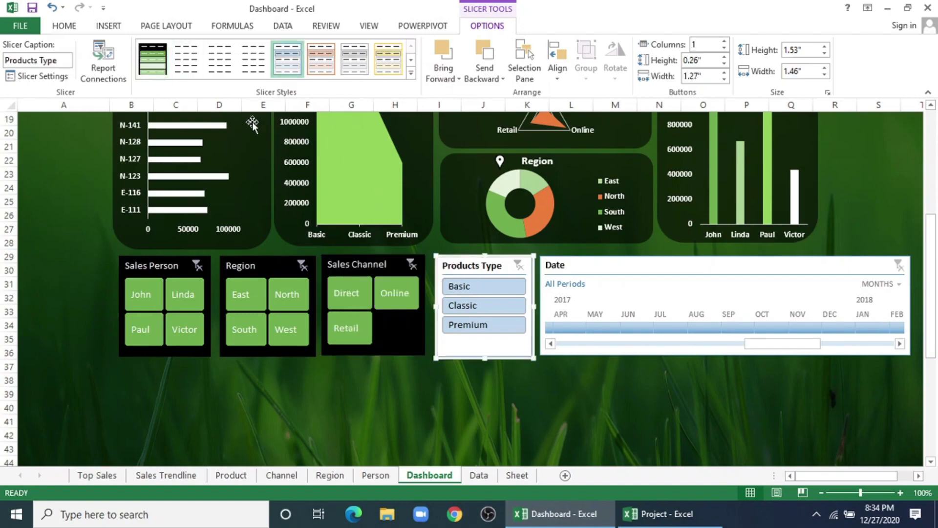
pyautogui.click(160, 66)
# Apply the custom black-and-green timeline style to the Date timeline.
pyautogui.click(625, 266)
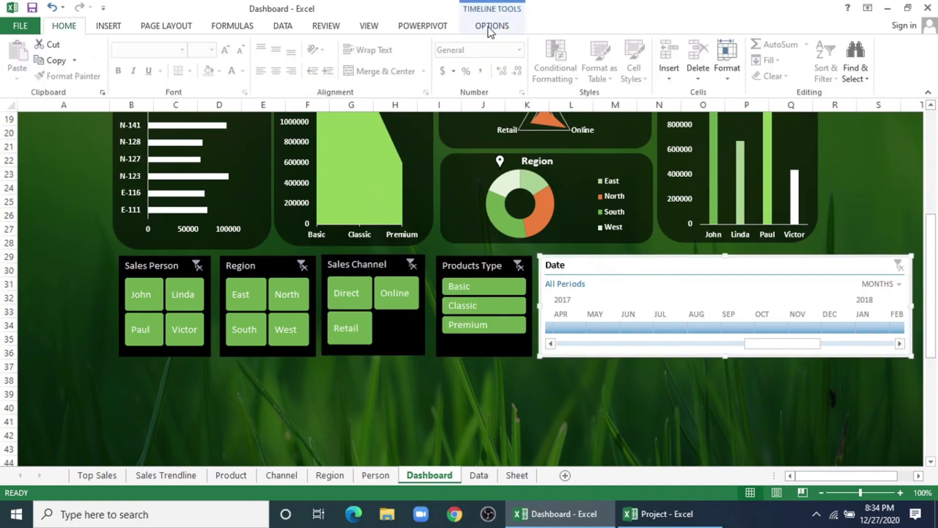
pyautogui.click(181, 64)
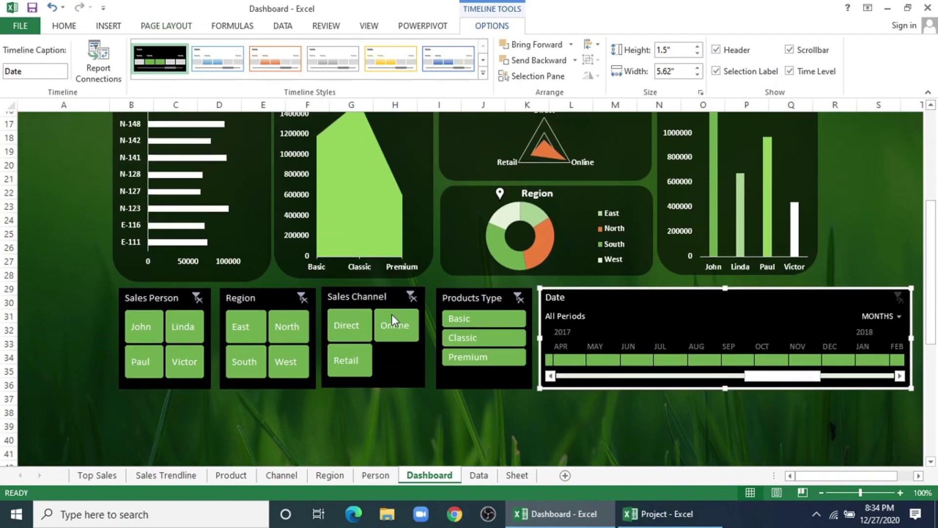
pyautogui.scroll(2, 392, 314)
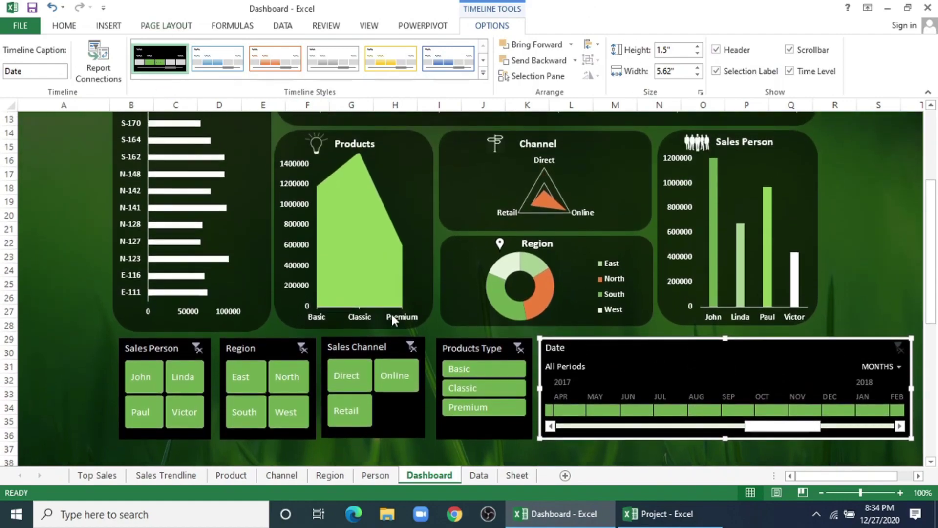
# Examine the element formatting of Timeline Style 1, including Selection Label, Period Labels 2 and Unselected Time Block.
pyautogui.rightClick(169, 52)
pyautogui.click(185, 58)
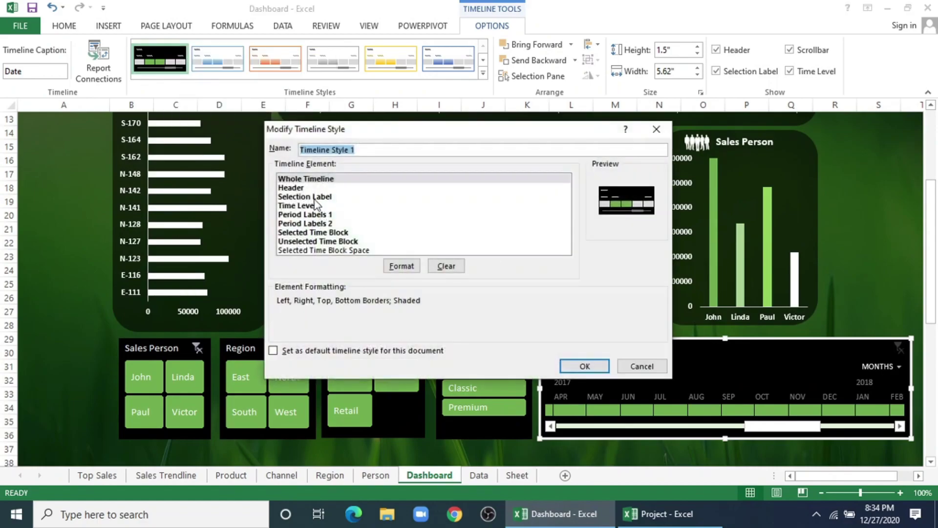
pyautogui.click(318, 197)
pyautogui.click(318, 224)
pyautogui.click(317, 241)
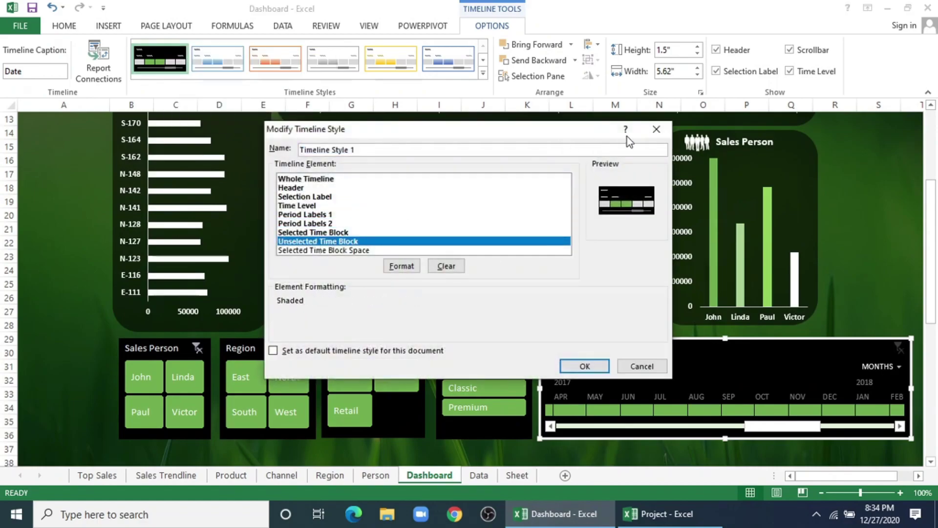
pyautogui.click(664, 130)
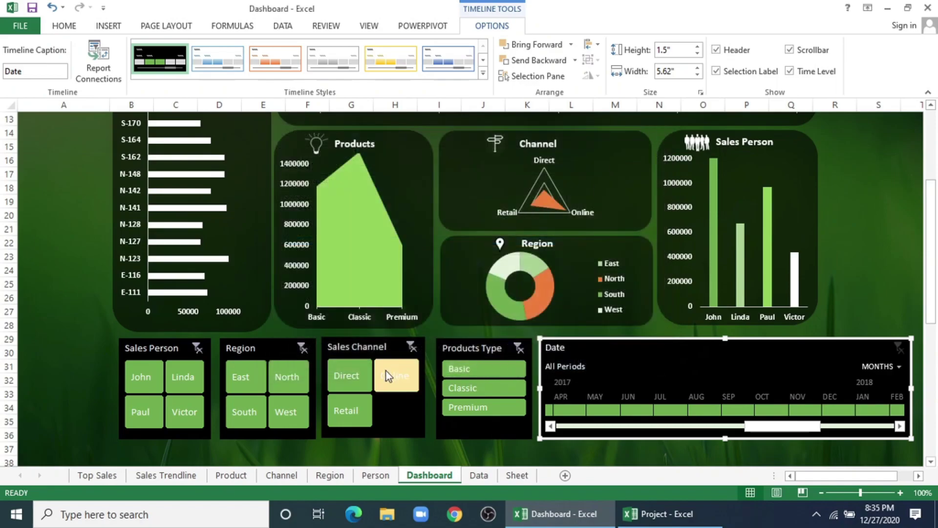
# Auto-hide the ribbon so the dashboard charts, slicers and timeline fill the screen.
pyautogui.doubleClick(70, 28)
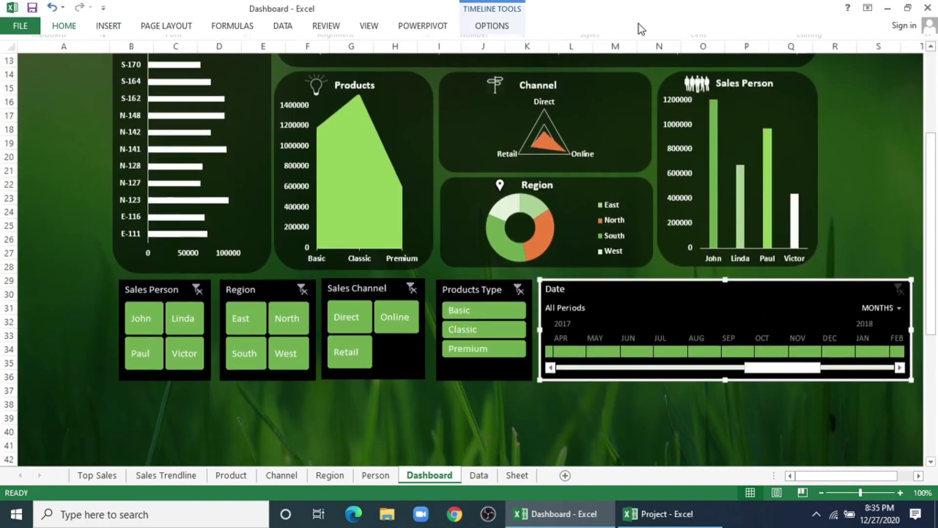
pyautogui.click(868, 7)
pyautogui.click(846, 38)
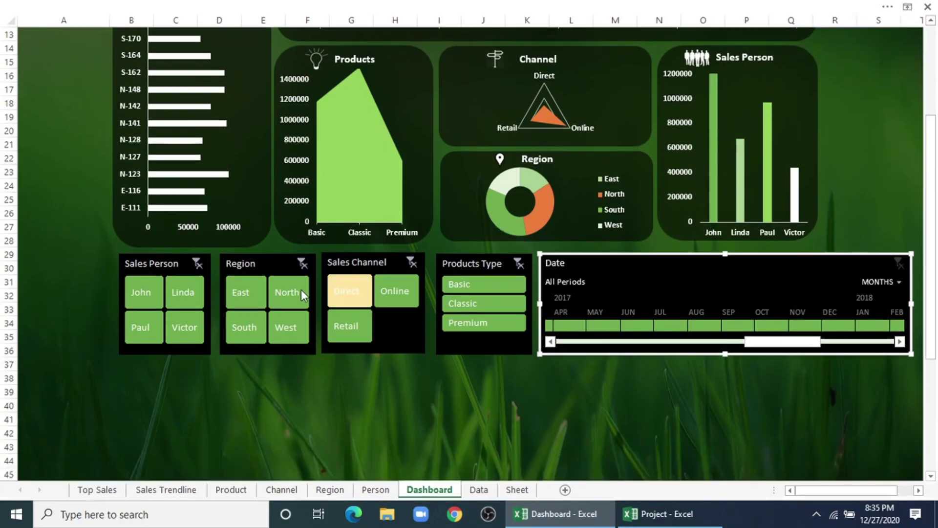
pyautogui.scroll(4, 216, 315)
pyautogui.scroll(-1, 217, 315)
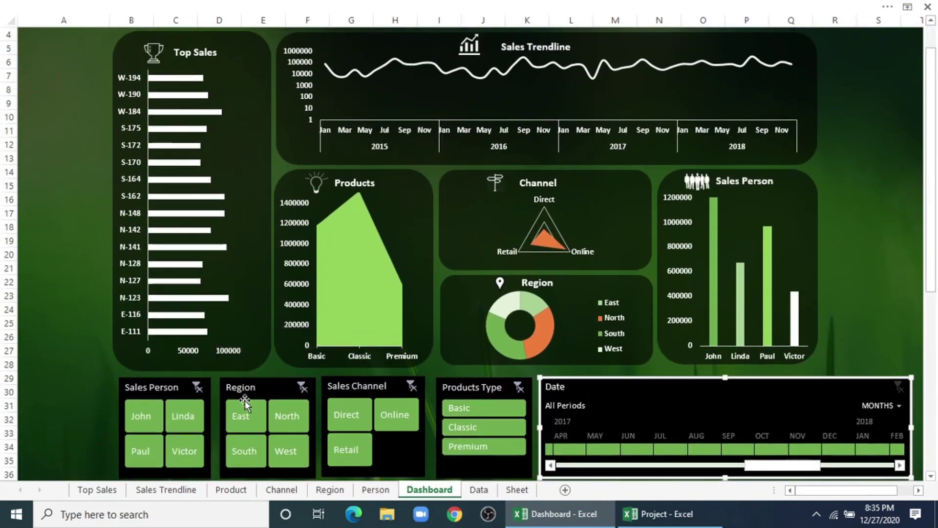
# Test the Region slicer with East and West and the Sales Person slicer with one salesperson, clearing each filter.
pyautogui.click(244, 416)
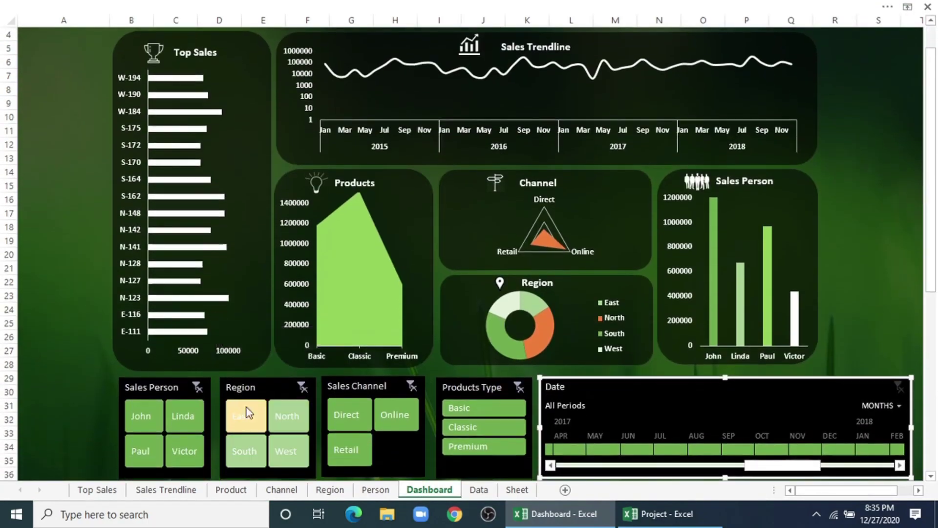
pyautogui.click(289, 445)
pyautogui.click(306, 387)
pyautogui.click(184, 406)
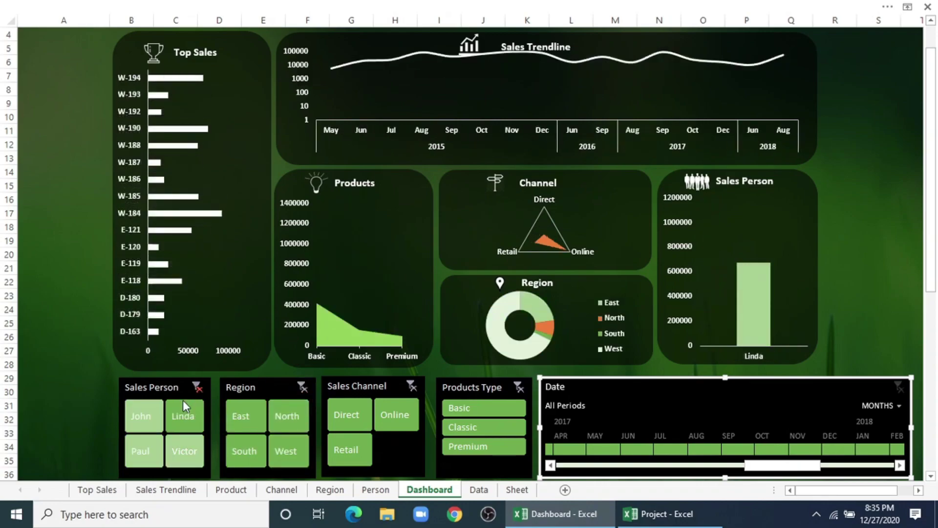
pyautogui.click(196, 388)
# Test the Date timeline by months with May - Nov 2017 and by years with 2017, 2016 and 2015 - 2017.
pyautogui.moveTo(603, 449); pyautogui.dragTo(806, 448)
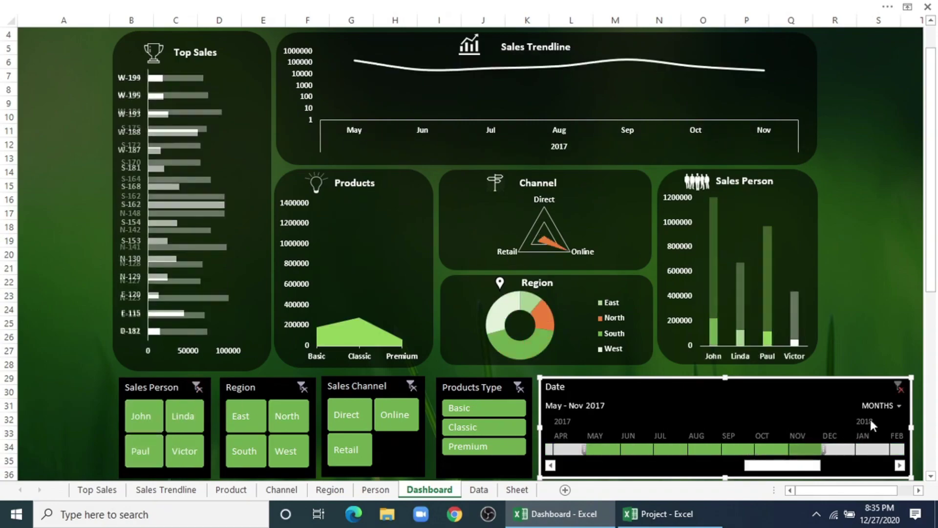
pyautogui.click(901, 389)
pyautogui.click(890, 405)
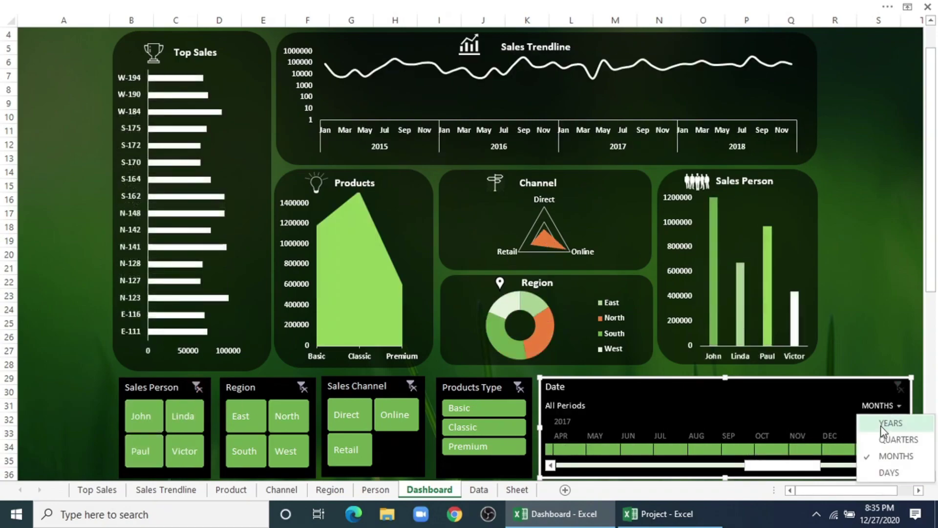
pyautogui.click(890, 423)
pyautogui.click(627, 455)
pyautogui.click(591, 450)
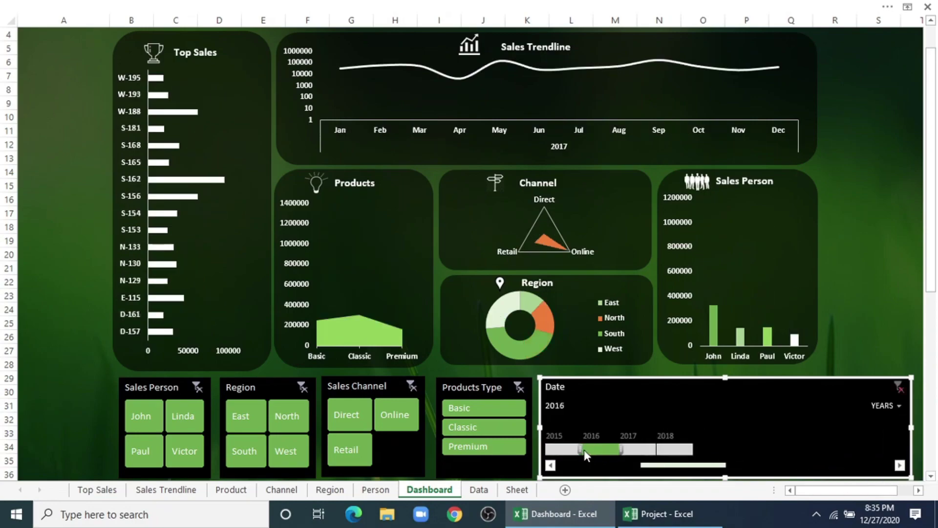
pyautogui.moveTo(565, 447); pyautogui.dragTo(637, 457)
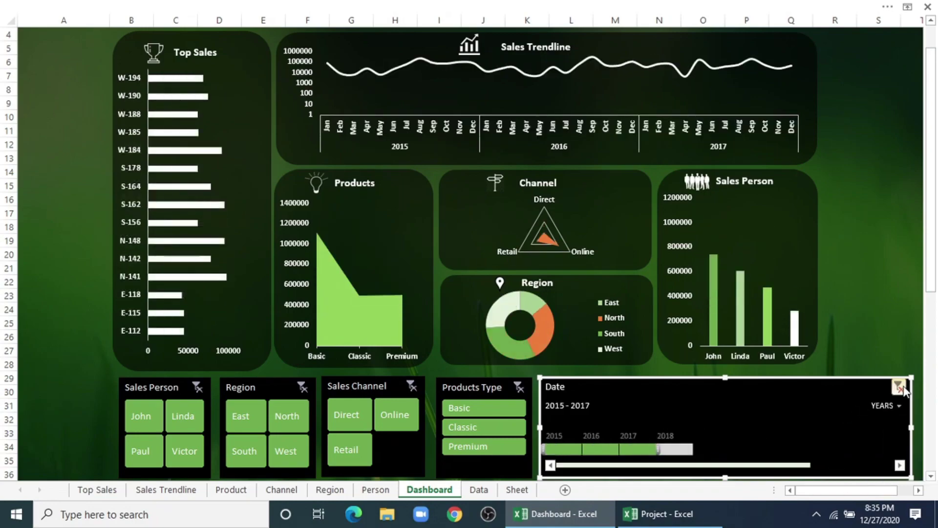
# Filter the Date timeline by quarters to Q4 2016 - Q2 2018 and try its months and days time levels.
pyautogui.click(887, 405)
pyautogui.click(880, 440)
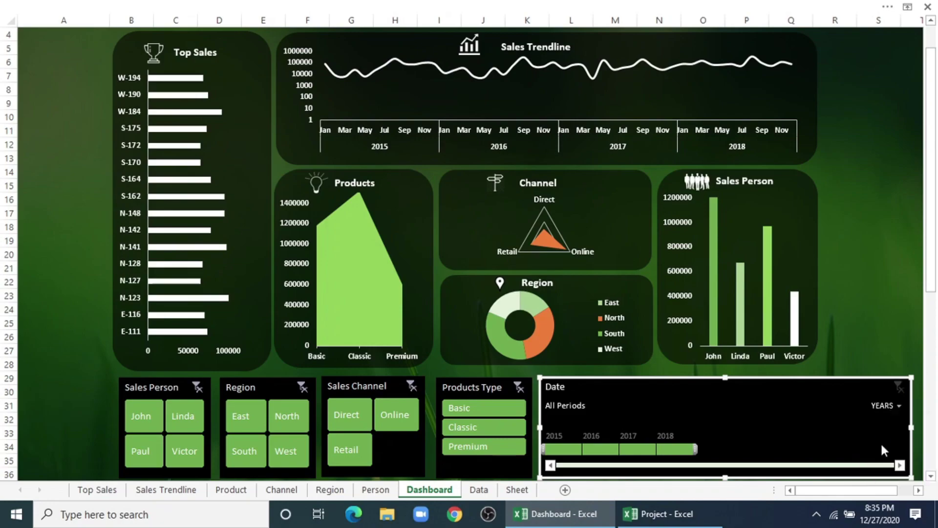
pyautogui.moveTo(838, 456); pyautogui.dragTo(719, 454)
pyautogui.click(900, 406)
pyautogui.click(895, 455)
pyautogui.click(900, 406)
pyautogui.click(888, 471)
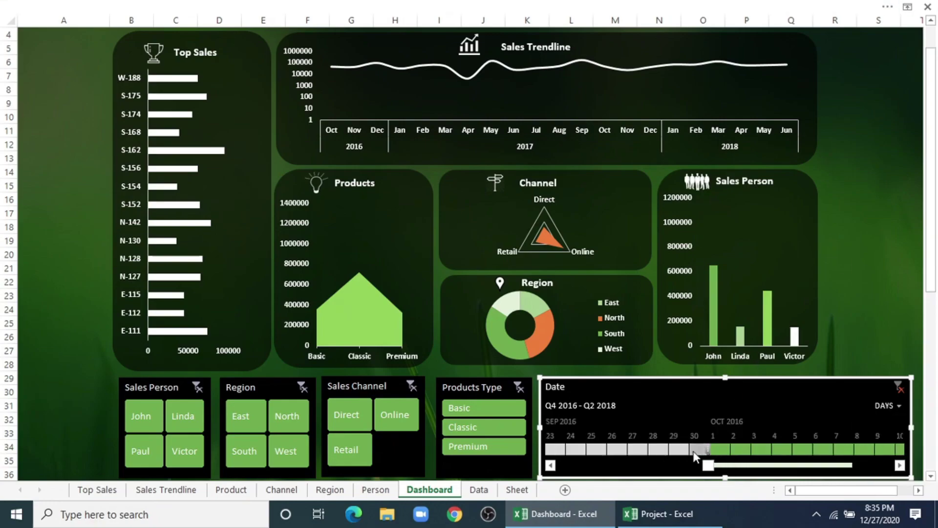
# Try a range of days on the Date timeline, return it to all periods in months, and clear the Sales Channel filter.
pyautogui.click(898, 387)
pyautogui.moveTo(633, 449); pyautogui.dragTo(817, 450)
pyautogui.click(894, 405)
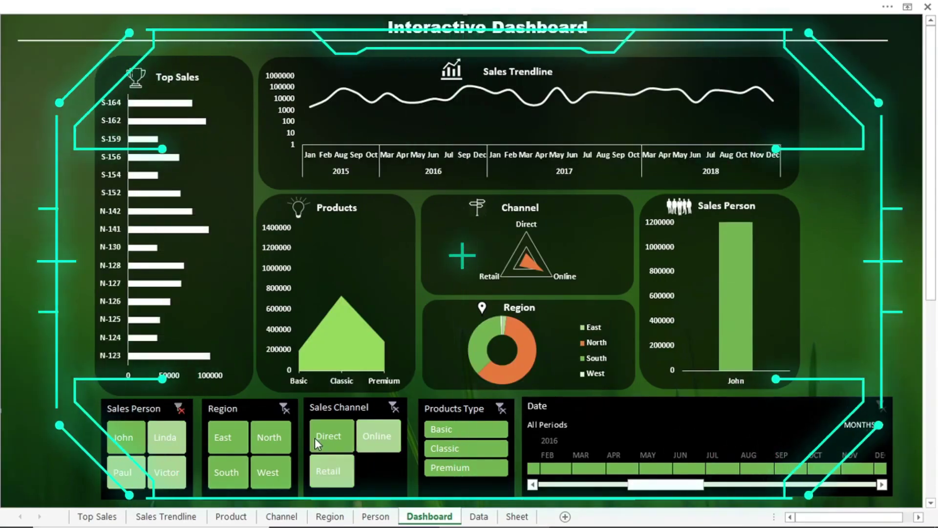
pyautogui.click(393, 406)
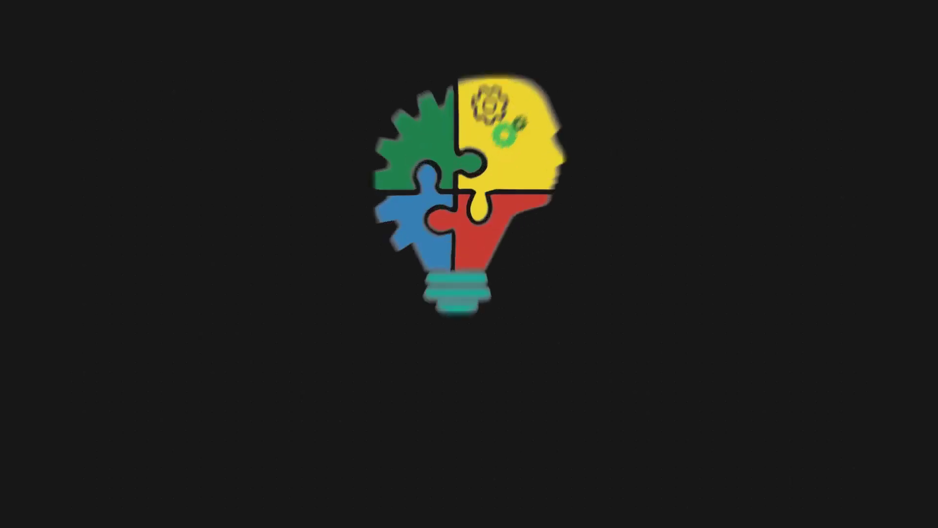